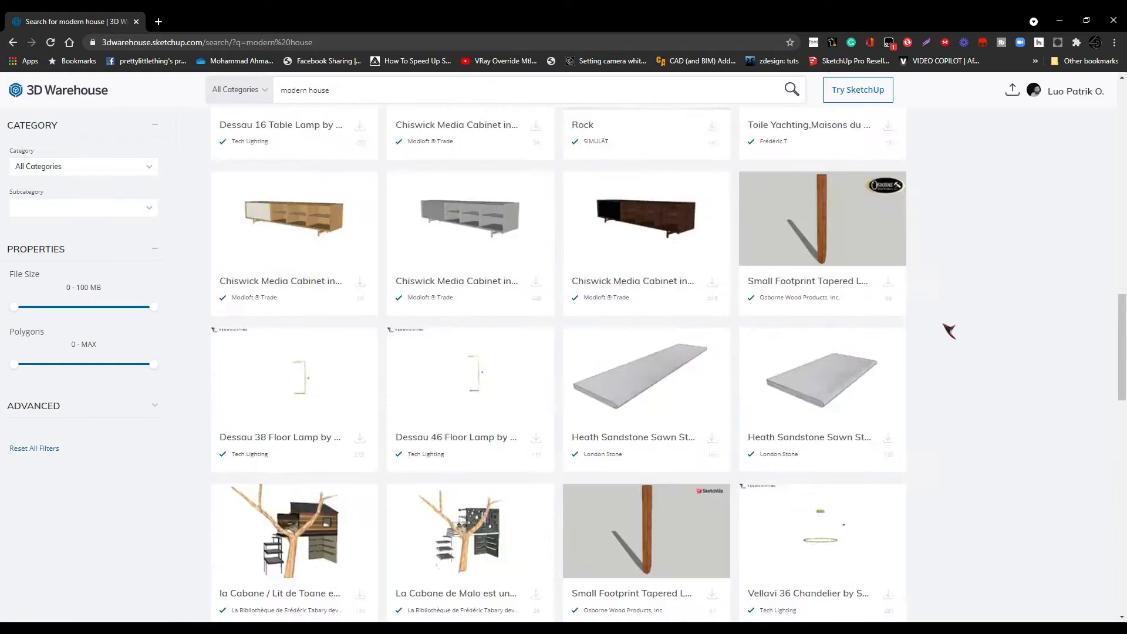
# Step: Download the MODERN HOUSE model from the model search results as a SketchUp 2021 file into the DOWNLOADS folder
pyautogui.scroll(13, 950, 330)
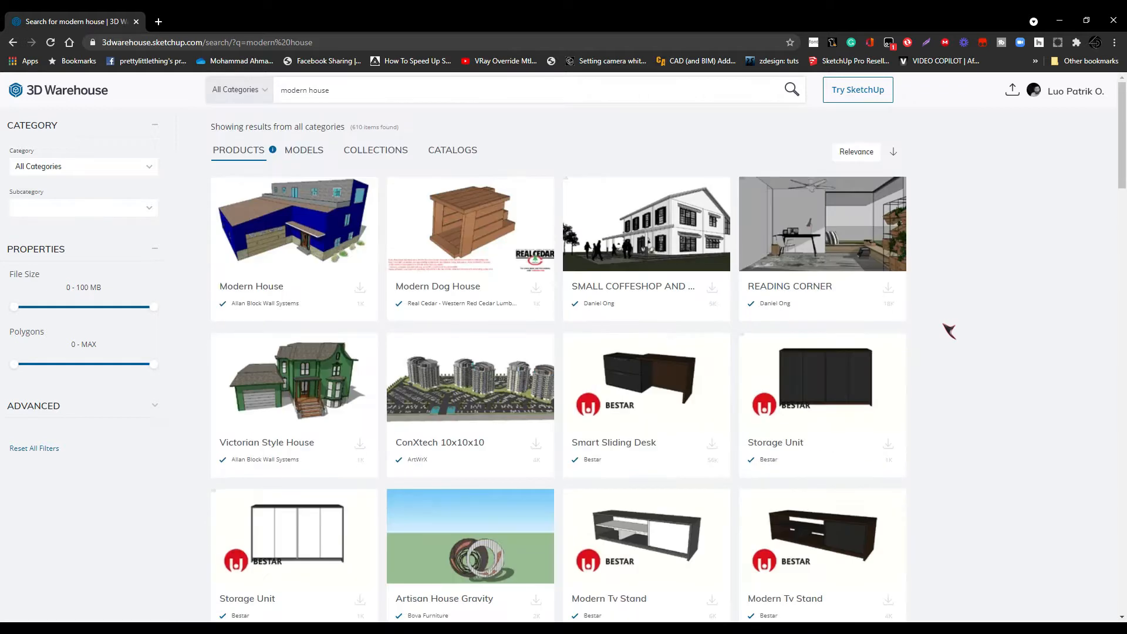
pyautogui.click(306, 154)
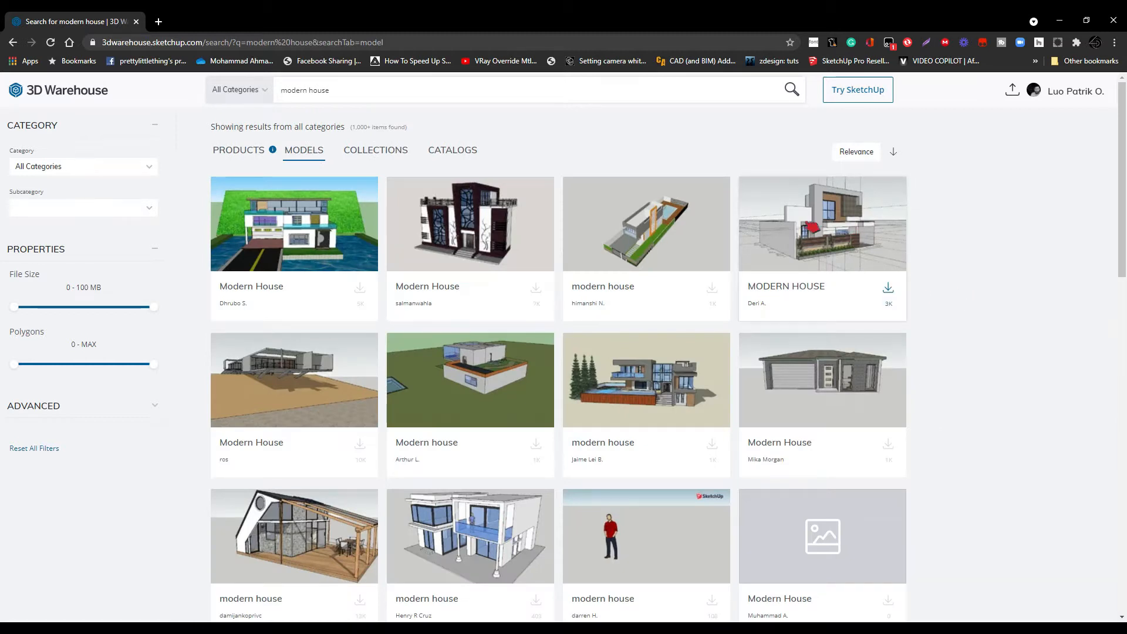
pyautogui.click(813, 228)
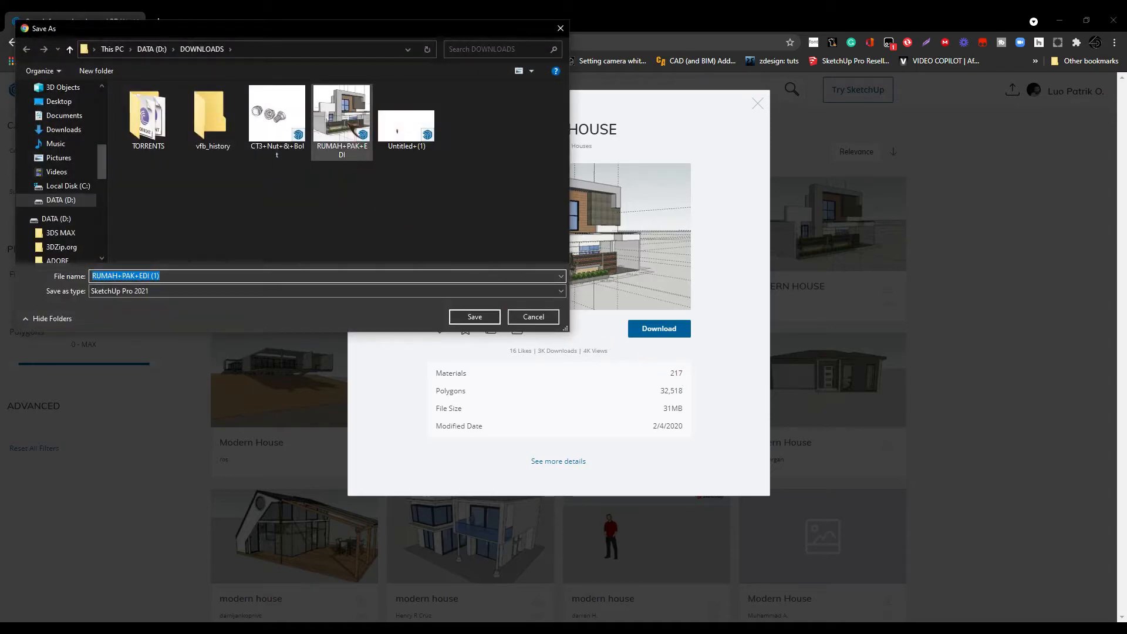
pyautogui.click(473, 320)
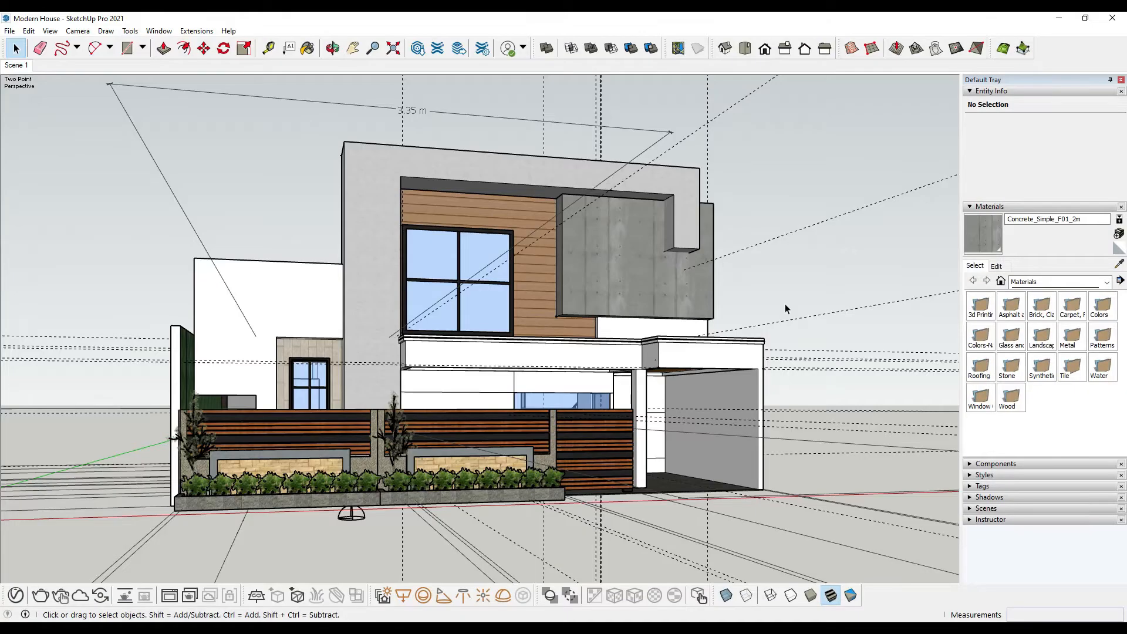
# Step: Paint the upper floor's projecting concrete panel with 0136_Charcoal from the Colors-Named collection
pyautogui.click(353, 514)
pyautogui.click(244, 192)
pyautogui.scroll(6, 516, 299)
pyautogui.click(542, 297)
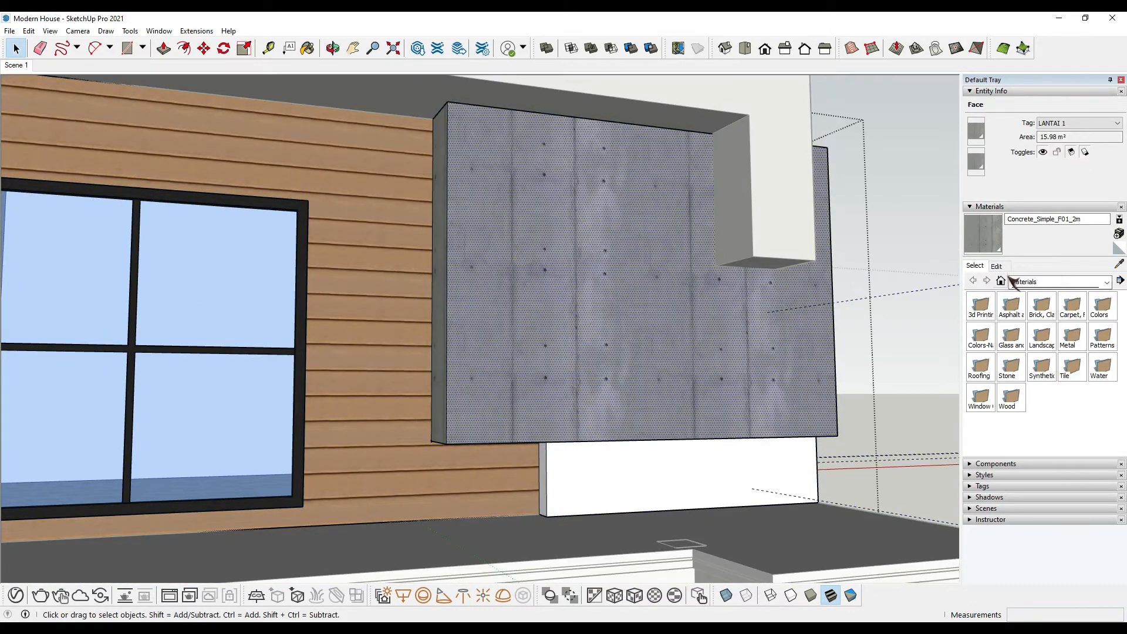
pyautogui.click(1060, 282)
pyautogui.click(1030, 342)
pyautogui.click(1060, 282)
pyautogui.click(1057, 323)
pyautogui.click(981, 375)
pyautogui.click(500, 293)
pyautogui.moveTo(499, 294); pyautogui.dragTo(876, 334, button='middle')
pyautogui.scroll(-5, 546, 267)
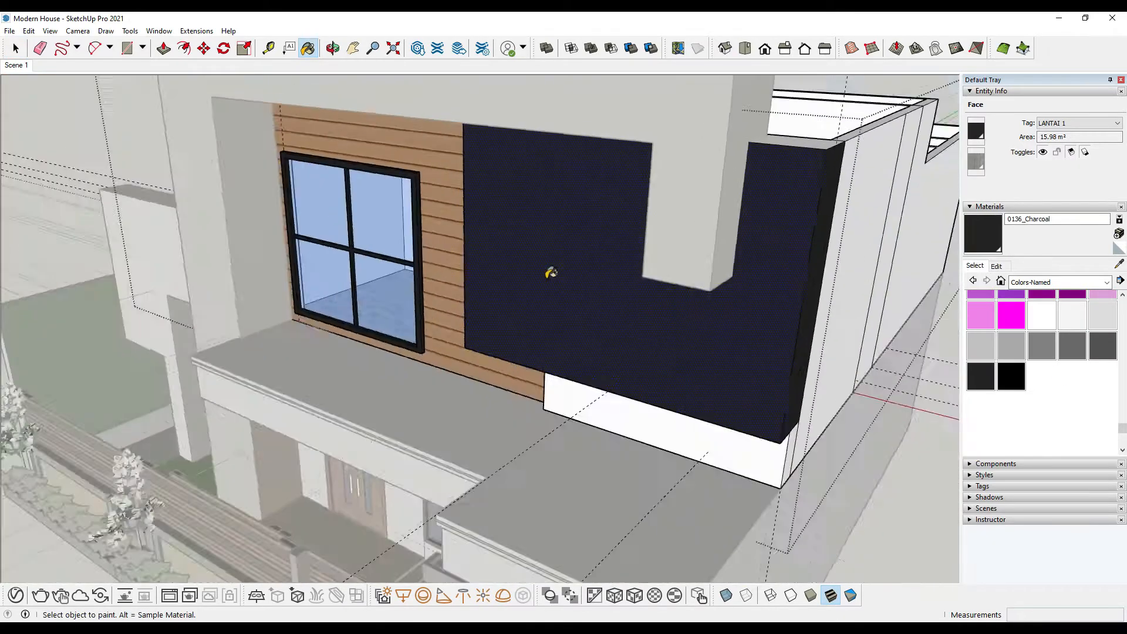
pyautogui.press('space')
# Step: Apply the Wood_Planks_B01_100cm library material to the plank wall face around the upper window
pyautogui.moveTo(546, 266); pyautogui.dragTo(309, 130, button='middle')
pyautogui.scroll(6, 237, 154)
pyautogui.press('r')
pyautogui.press('space')
pyautogui.scroll(-2, 247, 170)
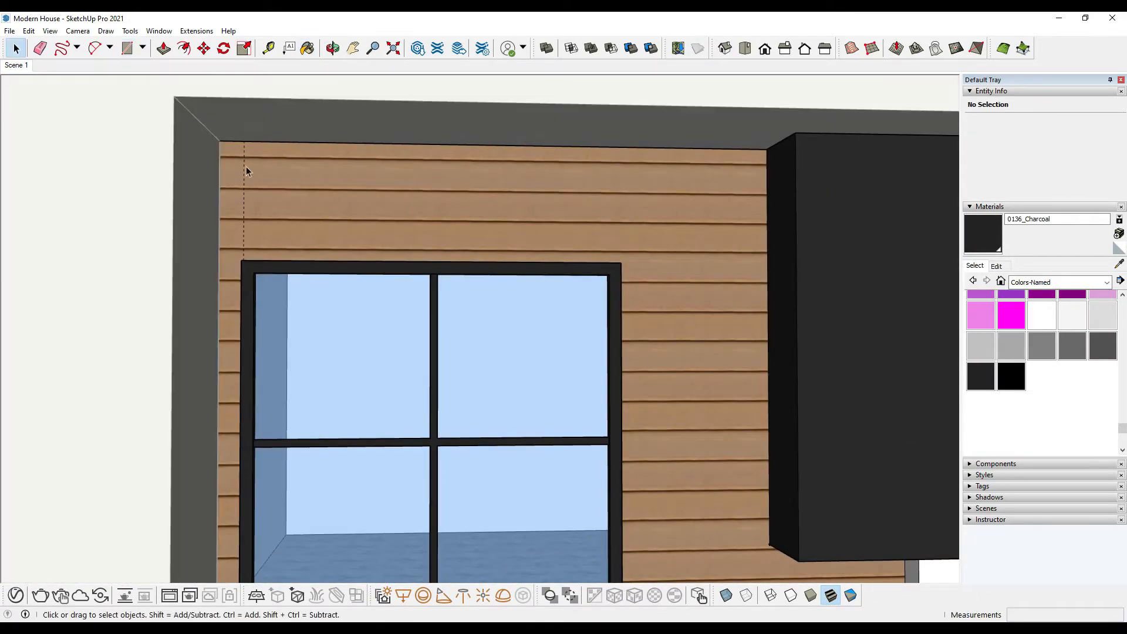
pyautogui.click(265, 182)
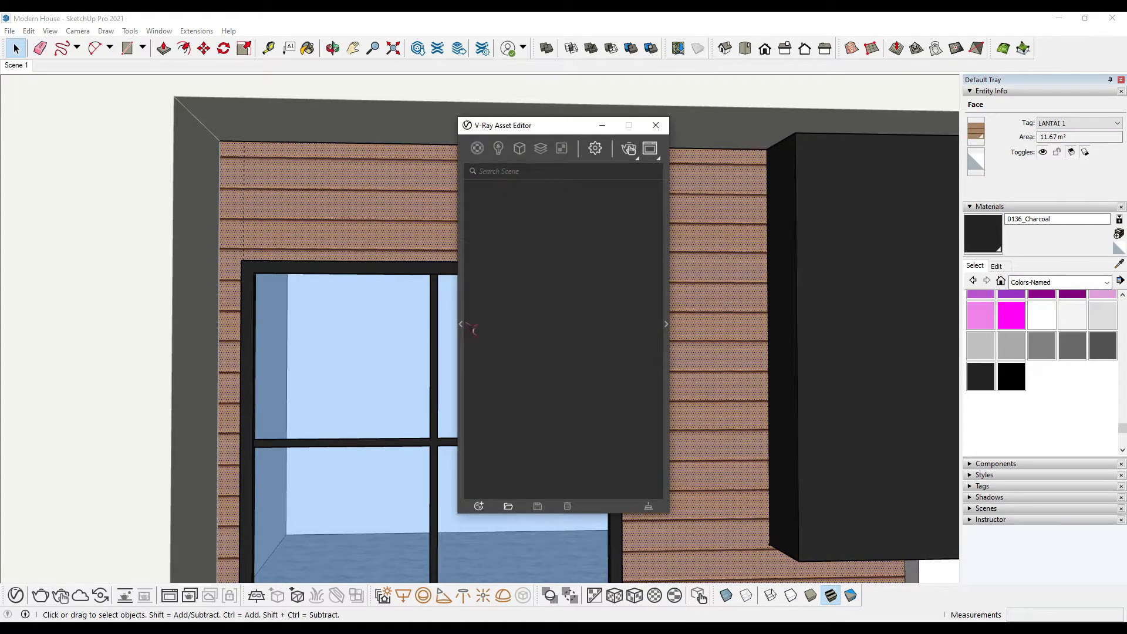
pyautogui.click(463, 324)
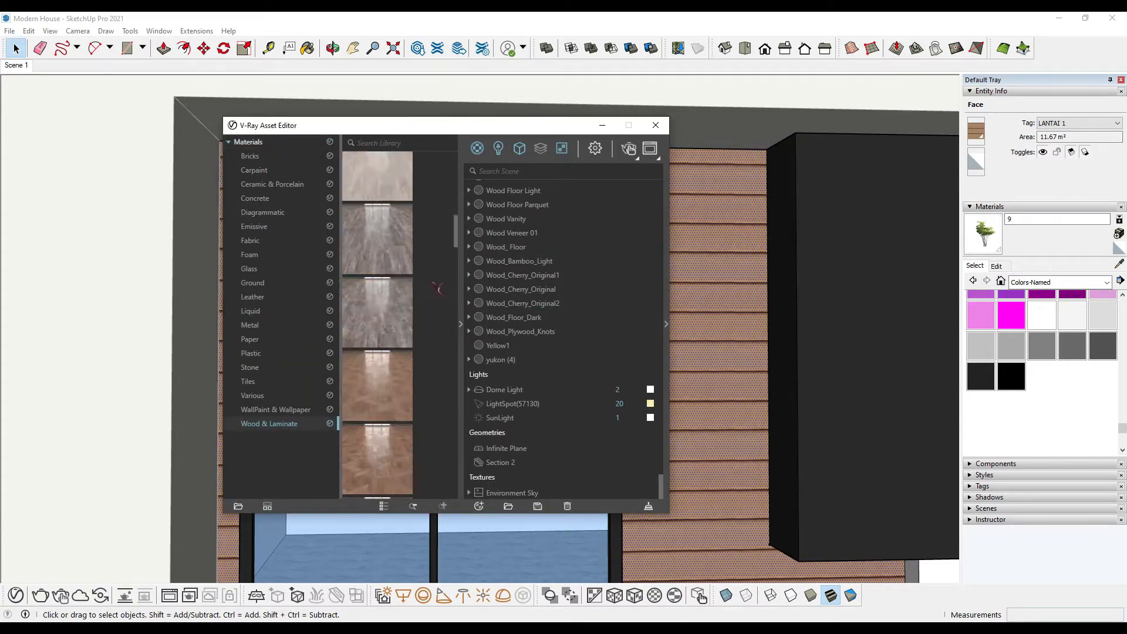
pyautogui.scroll(-2, 442, 290)
pyautogui.rightClick(376, 392)
pyautogui.click(603, 125)
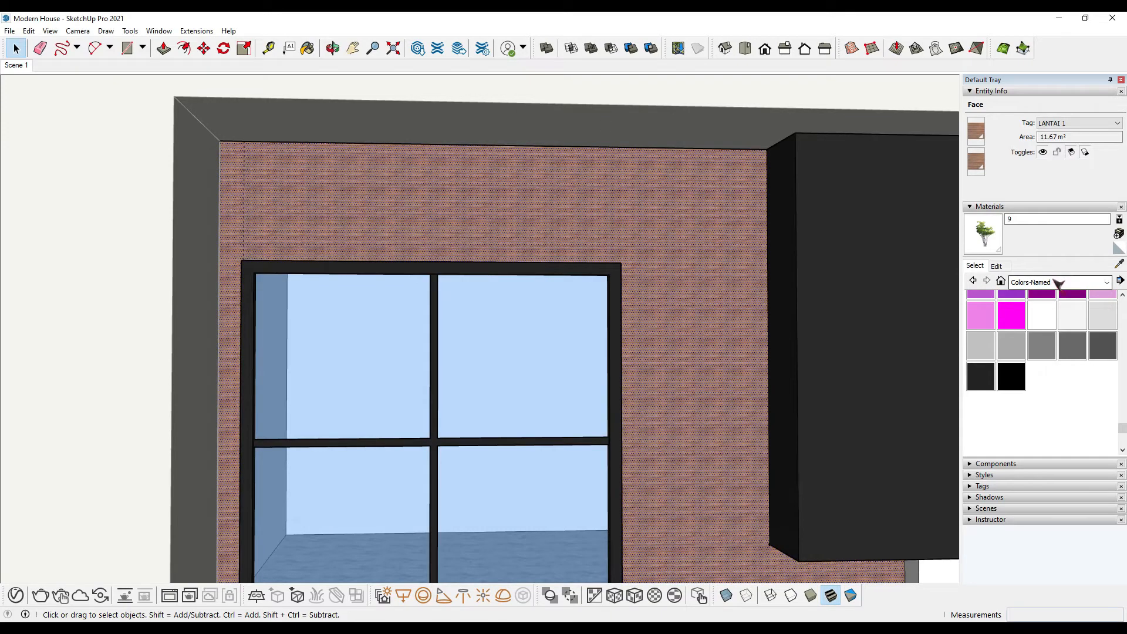
# Step: Sample the wall's Wood_Planks_B01_100cm material and try texture widths of 0.5 m and 1 m
pyautogui.scroll(5, 617, 202)
pyautogui.moveTo(593, 200); pyautogui.dragTo(546, 147, button='middle')
pyautogui.click(1119, 264)
pyautogui.click(734, 259)
pyautogui.click(997, 266)
pyautogui.write('1')
pyautogui.scroll(-5, 644, 334)
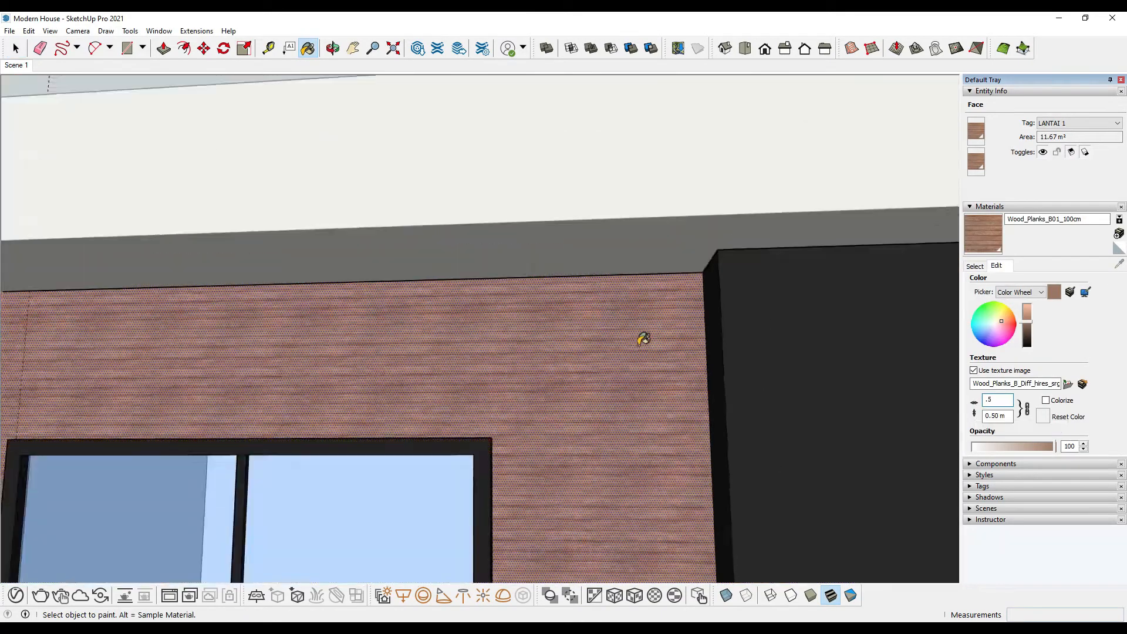
pyautogui.scroll(6, 742, 156)
pyautogui.scroll(-4, 659, 395)
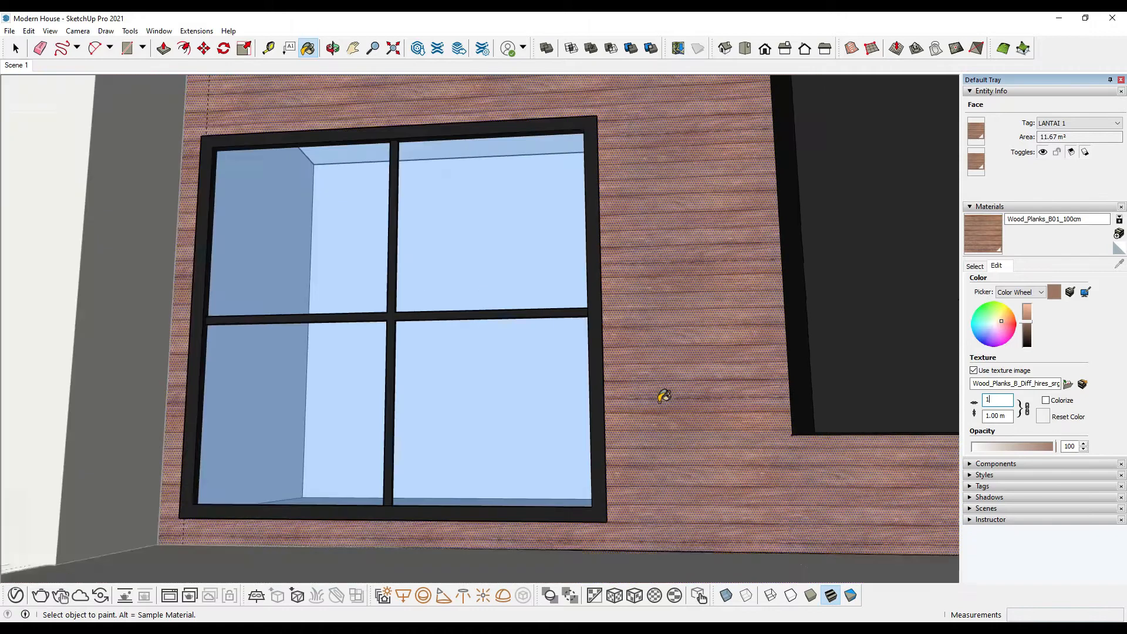
# Step: Set the wood planks' texture width to 1.5 m
pyautogui.scroll(4, 657, 400)
pyautogui.write('.5')
pyautogui.press('Return')
pyautogui.scroll(-5, 624, 411)
pyautogui.press('space')
pyautogui.scroll(3, 642, 312)
pyautogui.scroll(-5, 641, 311)
# Step: Apply the CarPaint_Simple_Black library material to the large upper window's frame group
pyautogui.moveTo(622, 314)
pyautogui.mouseDown(button='middle')
pyautogui.moveTo(506, 360)
pyautogui.moveTo(417, 299)
pyautogui.moveTo(314, 288)
pyautogui.mouseUp(button='middle')
pyautogui.scroll(7, 410, 294)
pyautogui.click(312, 287)
pyautogui.click(16, 596)
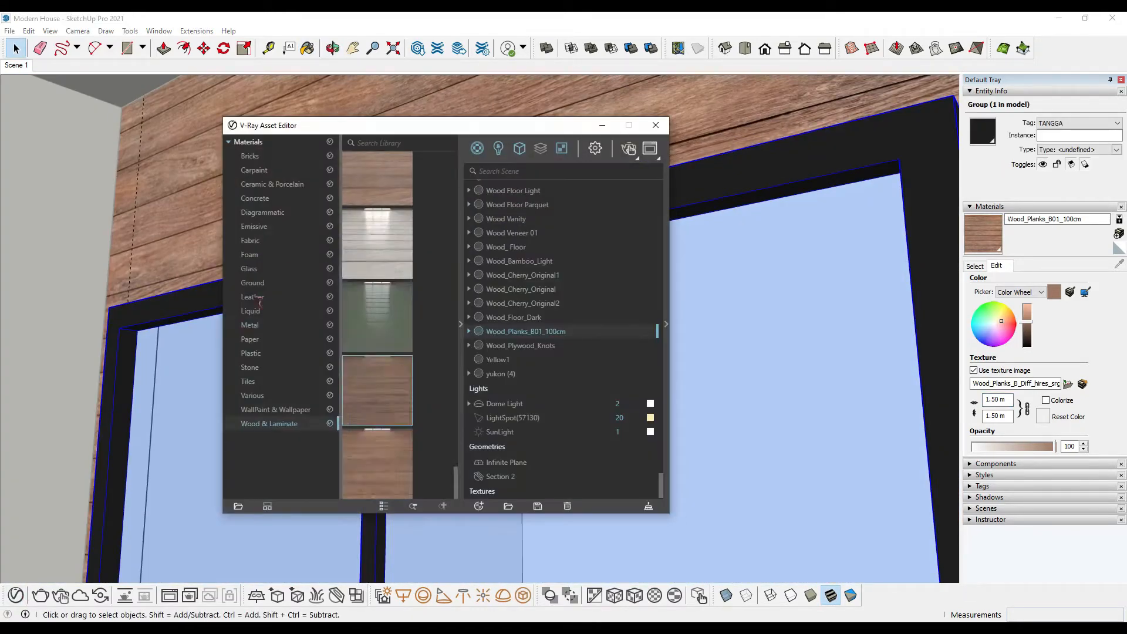
pyautogui.click(250, 324)
pyautogui.scroll(-5, 388, 282)
pyautogui.scroll(4, 392, 269)
pyautogui.click(254, 170)
pyautogui.scroll(-13, 477, 312)
pyautogui.scroll(10, 434, 324)
pyautogui.scroll(6, 383, 375)
pyautogui.scroll(-10, 448, 339)
pyautogui.rightClick(386, 382)
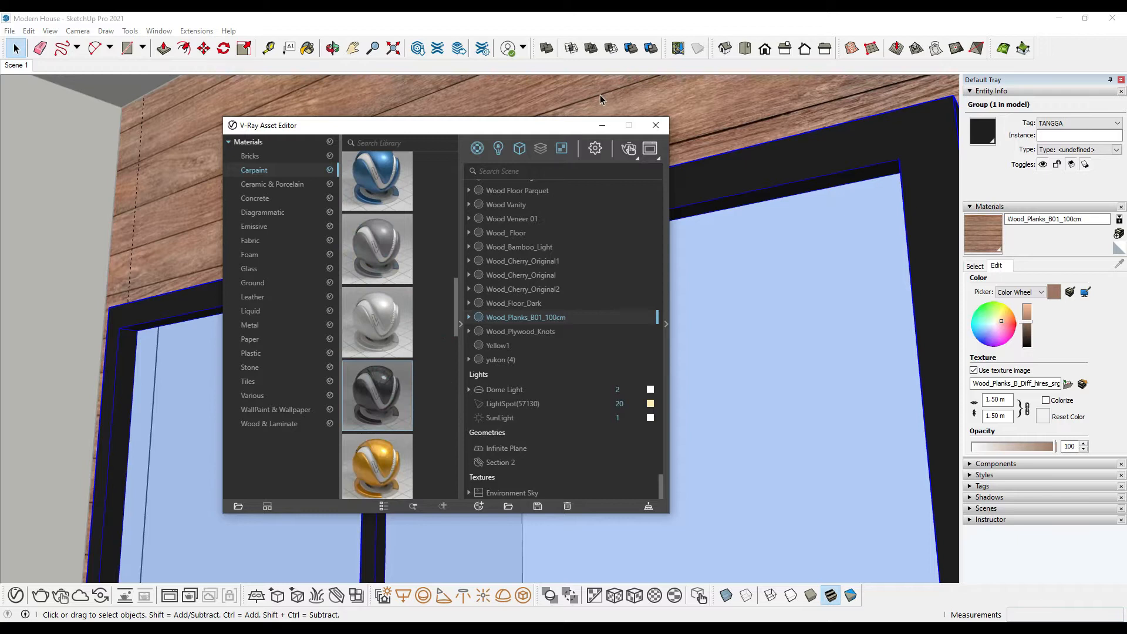
pyautogui.click(976, 266)
pyautogui.click(656, 125)
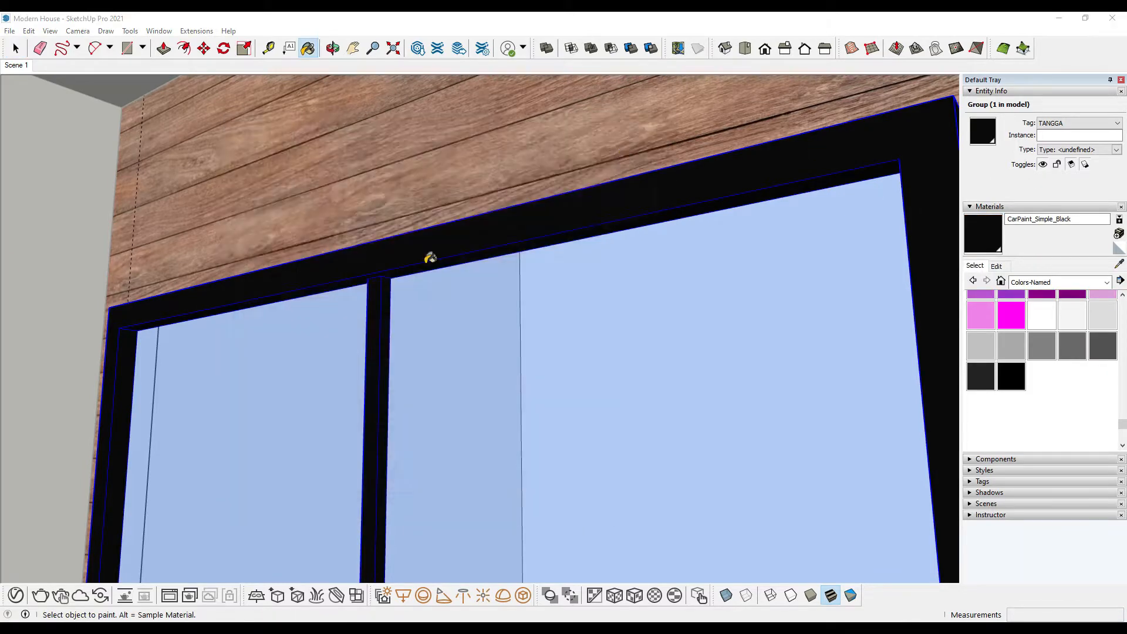
# Step: Open the upper window group and apply a material from the V-Ray Glass library category to its panes
pyautogui.moveTo(431, 259); pyautogui.dragTo(554, 292, button='middle')
pyautogui.scroll(-4, 554, 292)
pyautogui.press('space')
pyautogui.doubleClick(431, 279)
pyautogui.scroll(2, 376, 293)
pyautogui.doubleClick(353, 299)
pyautogui.click(16, 596)
pyautogui.click(256, 271)
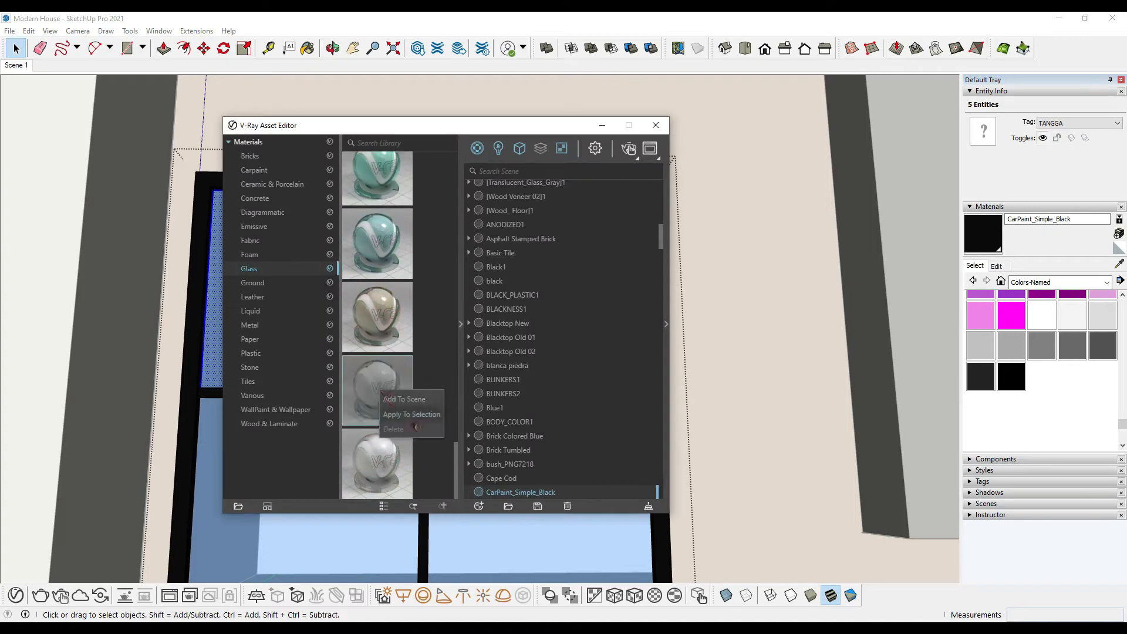
pyautogui.click(603, 125)
pyautogui.scroll(-4, 460, 333)
pyautogui.click(510, 299)
# Step: Paint the panes of the small four-pane front window with the Glass material
pyautogui.moveTo(510, 299); pyautogui.dragTo(470, 276, button='middle')
pyautogui.scroll(-4, 531, 221)
pyautogui.scroll(8, 249, 400)
pyautogui.doubleClick(267, 345)
pyautogui.click(266, 346)
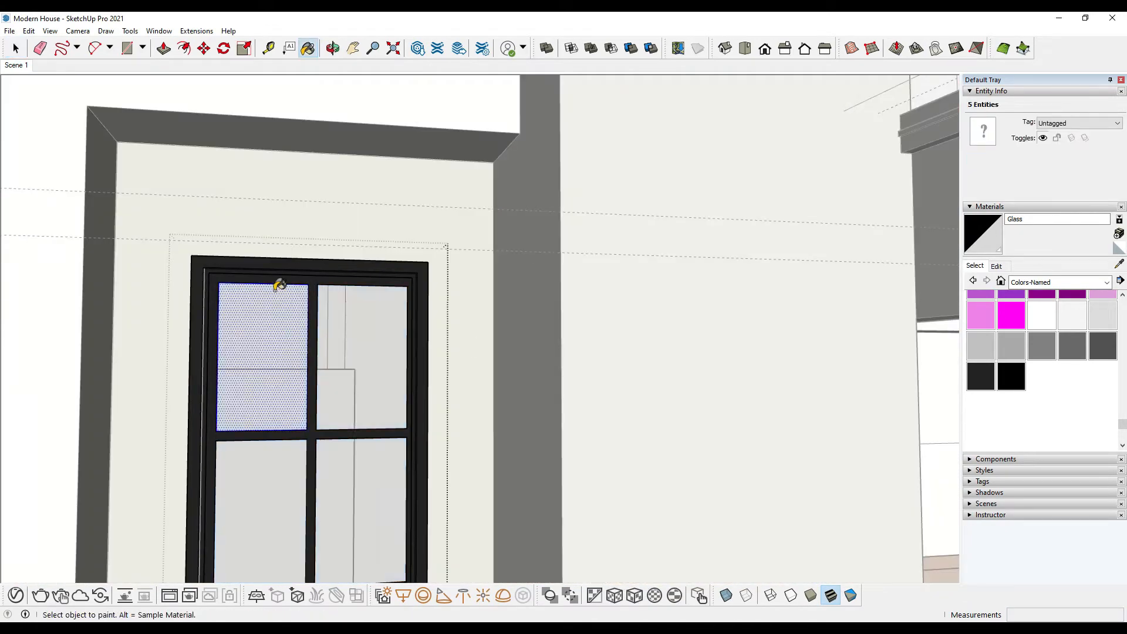
pyautogui.scroll(-6, 280, 286)
pyautogui.press('space')
# Step: Paint the panes of the ground-floor corner windows with the Glass material
pyautogui.doubleClick(556, 418)
pyautogui.doubleClick(556, 418)
pyautogui.press('b')
pyautogui.click(770, 371)
pyautogui.press('space')
pyautogui.doubleClick(511, 477)
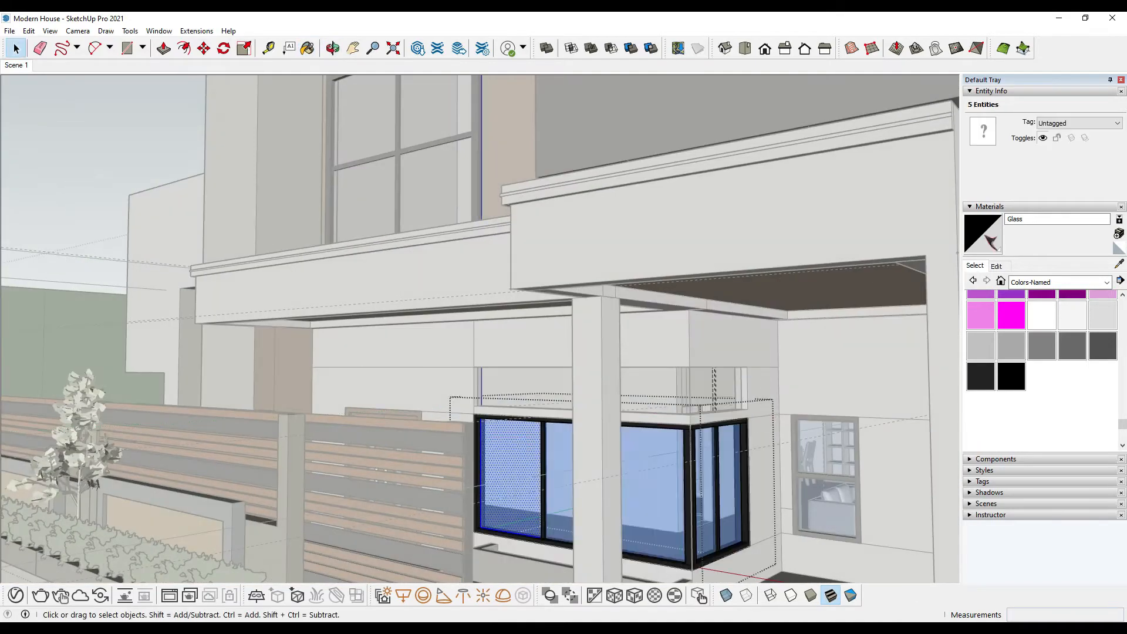
pyautogui.press('b')
pyautogui.click(510, 477)
# Step: Open the window group on the carport's rear wall and paint its panes with the Glass material
pyautogui.moveTo(728, 505); pyautogui.dragTo(634, 450, button='middle')
pyautogui.press('space')
pyautogui.doubleClick(815, 344)
pyautogui.doubleClick(815, 343)
pyautogui.press('b')
pyautogui.click(815, 344)
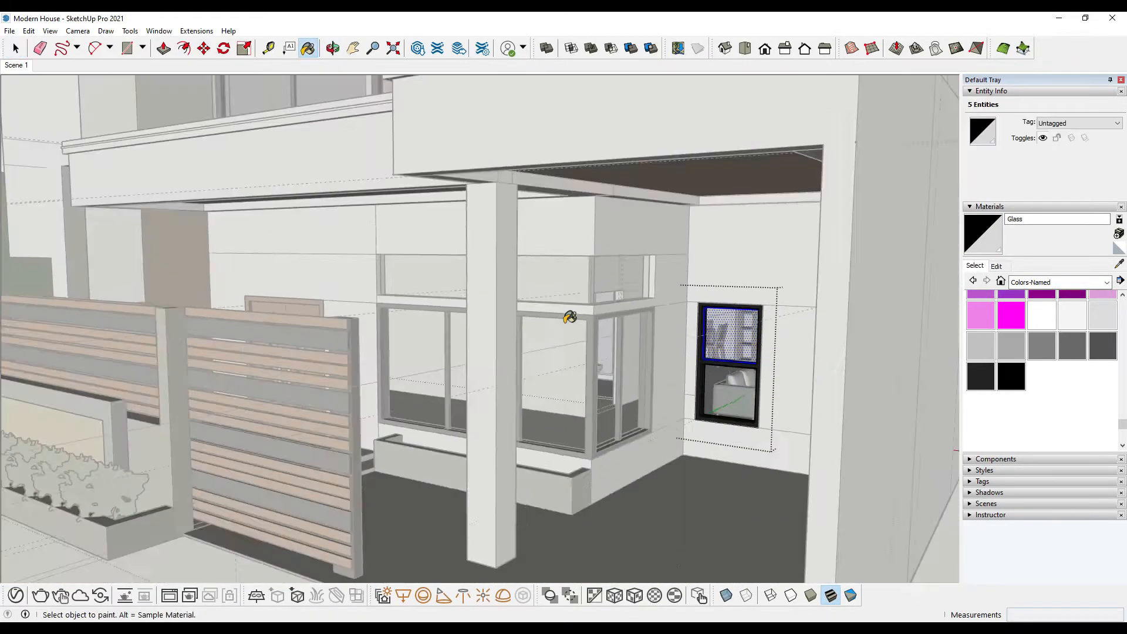
# Step: Sample CarPaint_Simple_Black from the model and paint the ground-floor window frames beside the carport with it
pyautogui.scroll(-6, 569, 318)
pyautogui.moveTo(570, 318); pyautogui.dragTo(723, 372, button='middle')
pyautogui.press('space')
pyautogui.click(496, 156)
pyautogui.scroll(4, 495, 156)
pyautogui.press('b')
pyautogui.keyDown('alt'); pyautogui.click(594, 129); pyautogui.keyUp('alt')
pyautogui.scroll(5, 616, 373)
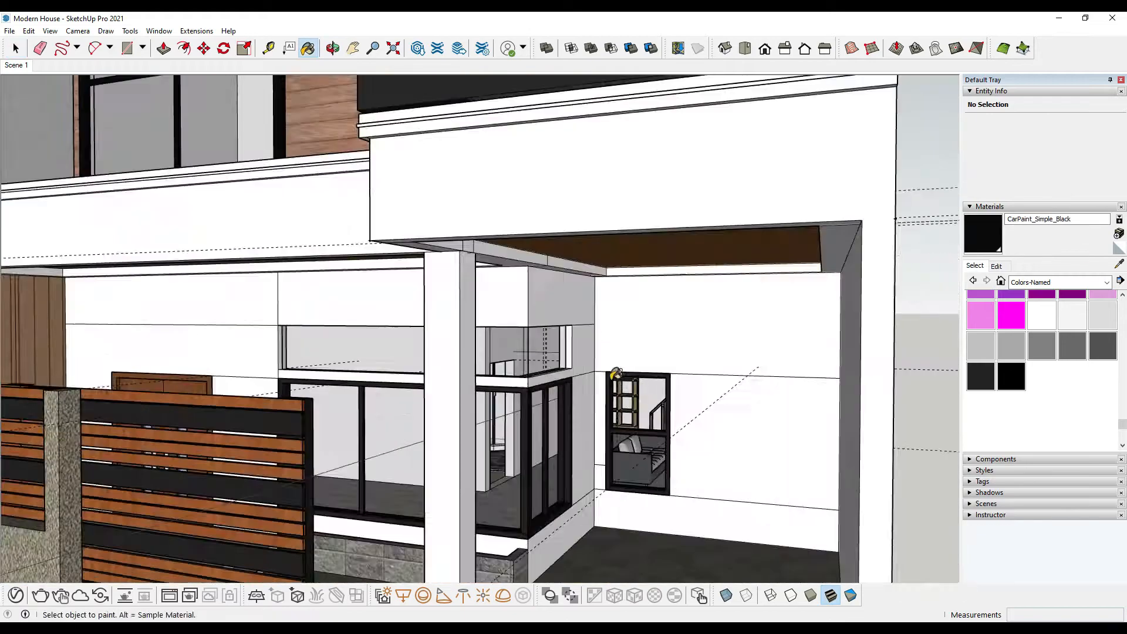
pyautogui.scroll(5, 615, 374)
pyautogui.press('space')
pyautogui.click(613, 352)
pyautogui.click(995, 247)
pyautogui.click(759, 375)
pyautogui.scroll(-4, 759, 376)
pyautogui.click(346, 292)
# Step: Open the small front window's group and paint its frame with CarPaint_Simple_Black
pyautogui.scroll(-6, 565, 304)
pyautogui.moveTo(565, 304); pyautogui.dragTo(851, 425, button='middle')
pyautogui.scroll(4, 282, 281)
pyautogui.moveTo(282, 282); pyautogui.dragTo(447, 319, button='middle')
pyautogui.scroll(4, 517, 185)
pyautogui.press('space')
pyautogui.doubleClick(513, 192)
pyautogui.click(484, 139)
pyautogui.press('b')
pyautogui.click(601, 176)
pyautogui.scroll(-6, 601, 176)
pyautogui.press('space')
pyautogui.click(138, 167)
# Step: Paint the stepped edge trim of the canopy below the large upper window with CarPaint_Simple_Black
pyautogui.scroll(4, 536, 191)
pyautogui.moveTo(537, 191)
pyautogui.mouseDown(button='middle')
pyautogui.moveTo(368, 270)
pyautogui.moveTo(416, 293)
pyautogui.moveTo(468, 227)
pyautogui.mouseUp(button='middle')
pyautogui.scroll(-6, 368, 270)
pyautogui.scroll(6, 393, 284)
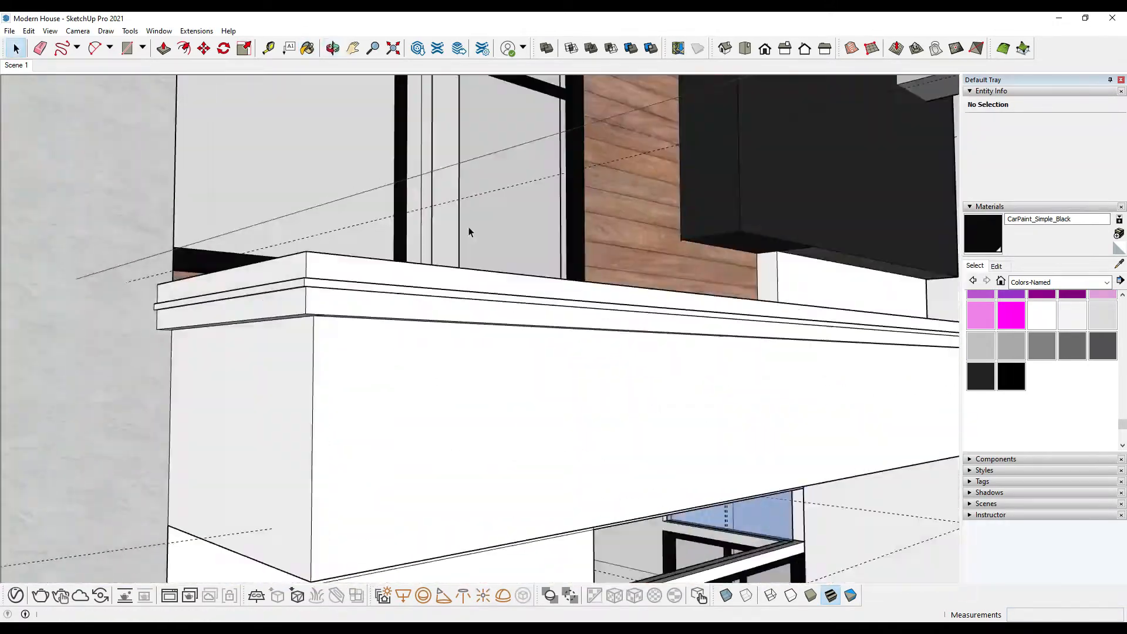
pyautogui.doubleClick(484, 307)
pyautogui.click(483, 306)
pyautogui.click(996, 247)
pyautogui.click(411, 306)
pyautogui.click(276, 276)
pyautogui.scroll(5, 282, 278)
pyautogui.moveTo(281, 277); pyautogui.dragTo(327, 156, button='middle')
pyautogui.click(373, 339)
# Step: Paint the remaining trim faces around the carport canopy's corner with CarPaint_Simple_Black
pyautogui.scroll(-6, 376, 353)
pyautogui.moveTo(358, 423); pyautogui.dragTo(447, 387, button='middle')
pyautogui.scroll(5, 646, 470)
pyautogui.click(646, 470)
pyautogui.click(599, 446)
pyautogui.scroll(3, 626, 431)
pyautogui.click(626, 434)
pyautogui.scroll(-4, 395, 340)
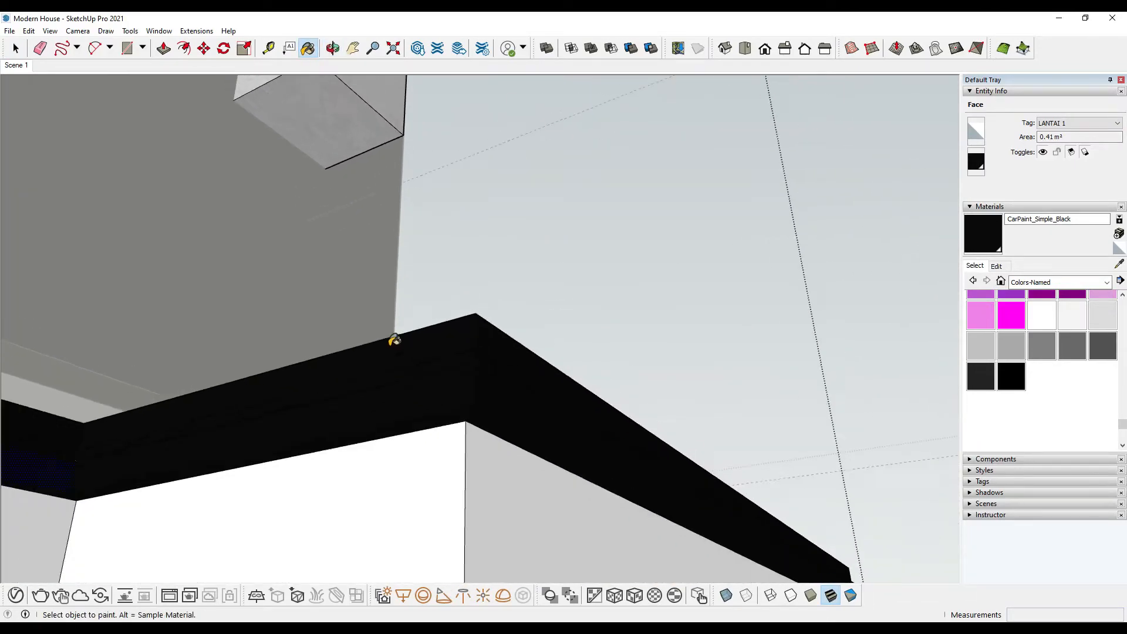
pyautogui.moveTo(396, 339); pyautogui.dragTo(690, 421, button='middle')
pyautogui.scroll(-5, 650, 430)
pyautogui.press('space')
pyautogui.click(170, 170)
# Step: Assign the V-Ray Wood & Laminate material Laminate_C02_120cm to the brown wood ceiling face beneath the carport canopy
pyautogui.moveTo(364, 412)
pyautogui.mouseDown(button='middle')
pyautogui.moveTo(463, 472)
pyautogui.moveTo(372, 448)
pyautogui.moveTo(531, 453)
pyautogui.moveTo(488, 483)
pyautogui.moveTo(564, 481)
pyautogui.mouseUp(button='middle')
pyautogui.scroll(5, 463, 472)
pyautogui.scroll(3, 463, 473)
pyautogui.scroll(3, 531, 452)
pyautogui.scroll(-3, 563, 482)
pyautogui.moveTo(181, 500); pyautogui.dragTo(329, 528, button='middle')
pyautogui.scroll(4, 423, 201)
pyautogui.scroll(-7, 423, 202)
pyautogui.moveTo(441, 516); pyautogui.dragTo(494, 388, button='middle')
pyautogui.scroll(4, 679, 238)
pyautogui.scroll(4, 679, 238)
pyautogui.moveTo(680, 238); pyautogui.dragTo(636, 253, button='middle')
pyautogui.click(636, 252)
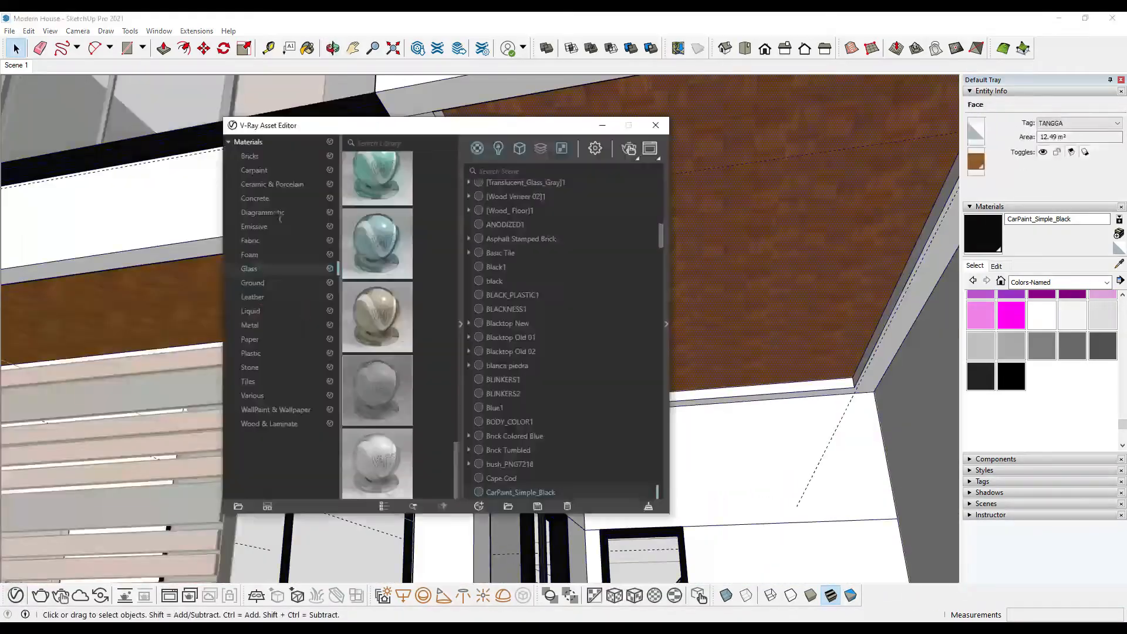
pyautogui.click(271, 424)
pyautogui.scroll(-10, 397, 323)
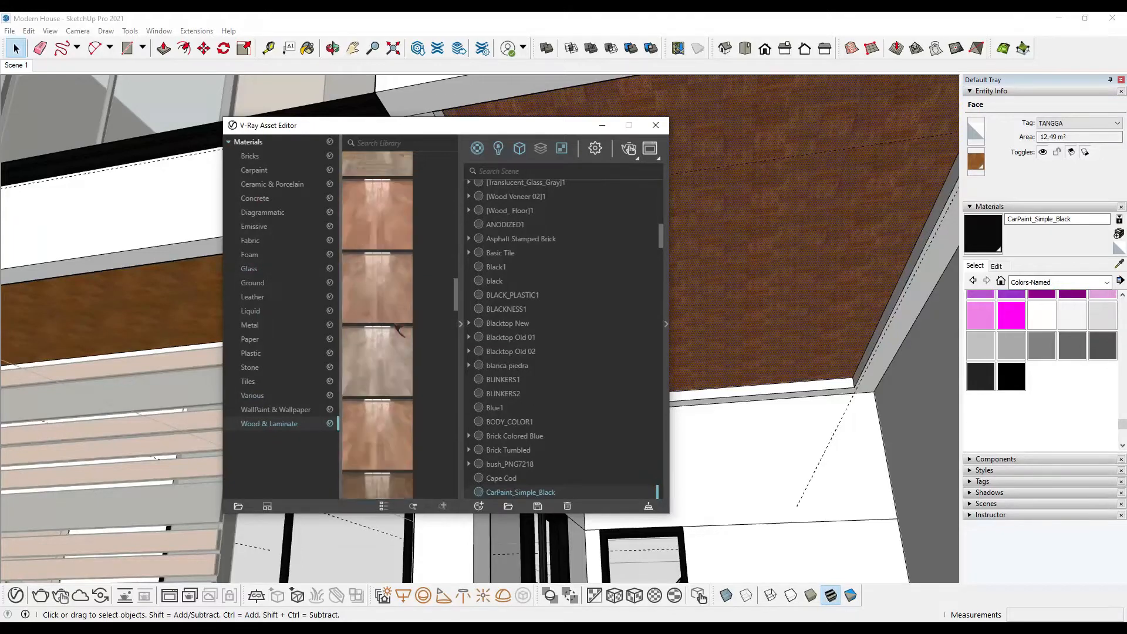
pyautogui.scroll(-5, 402, 332)
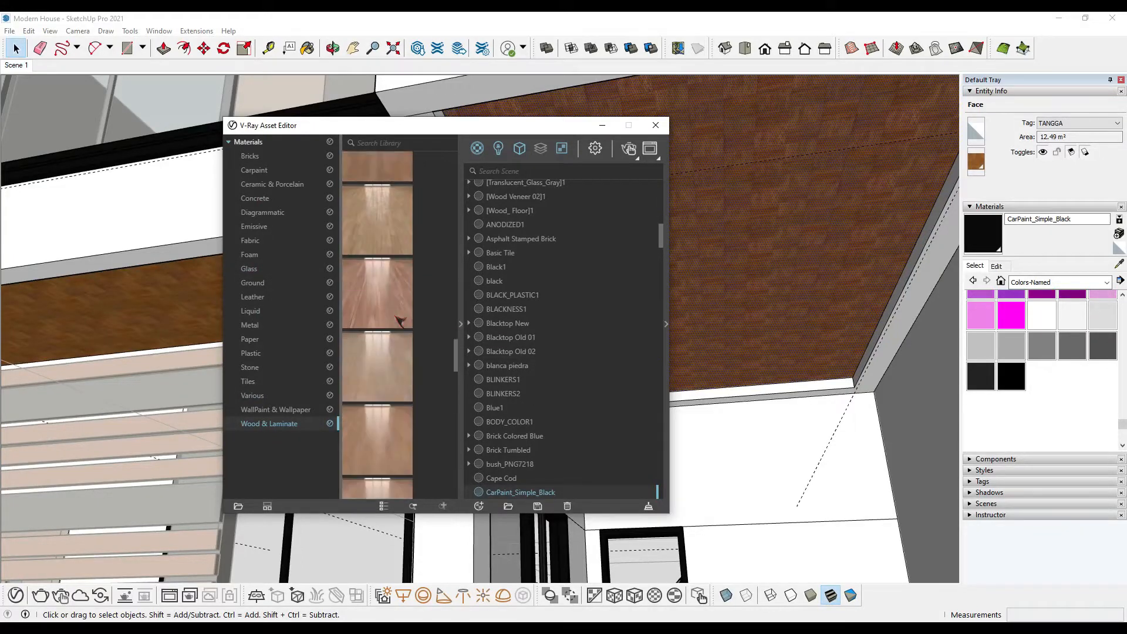
pyautogui.scroll(-5, 401, 323)
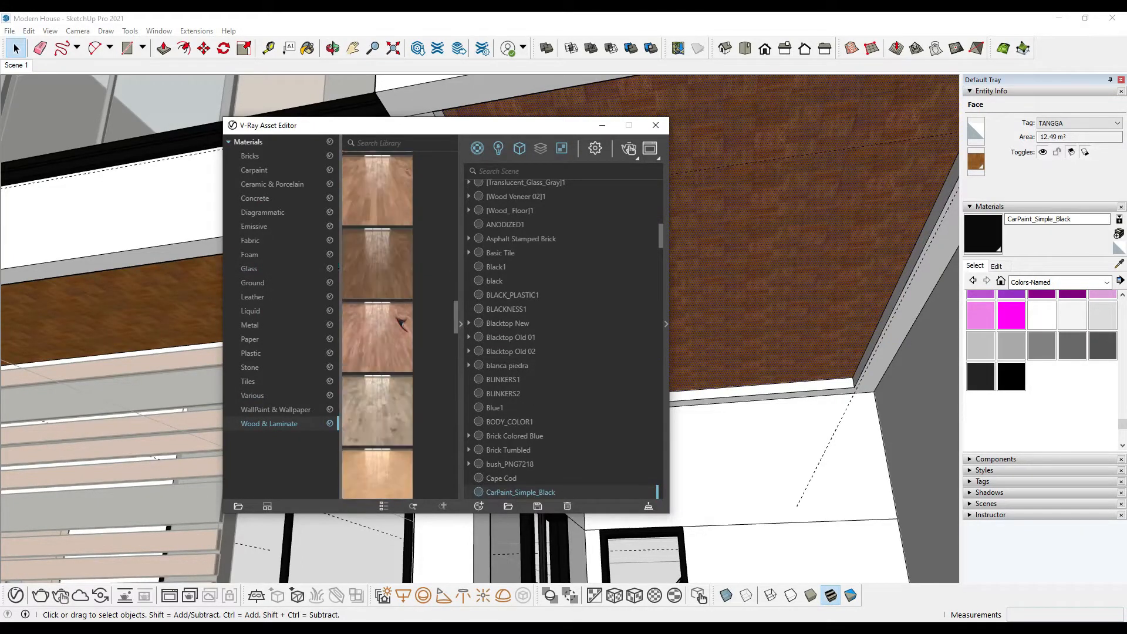
pyautogui.click(1000, 267)
pyautogui.click(975, 267)
pyautogui.click(1120, 264)
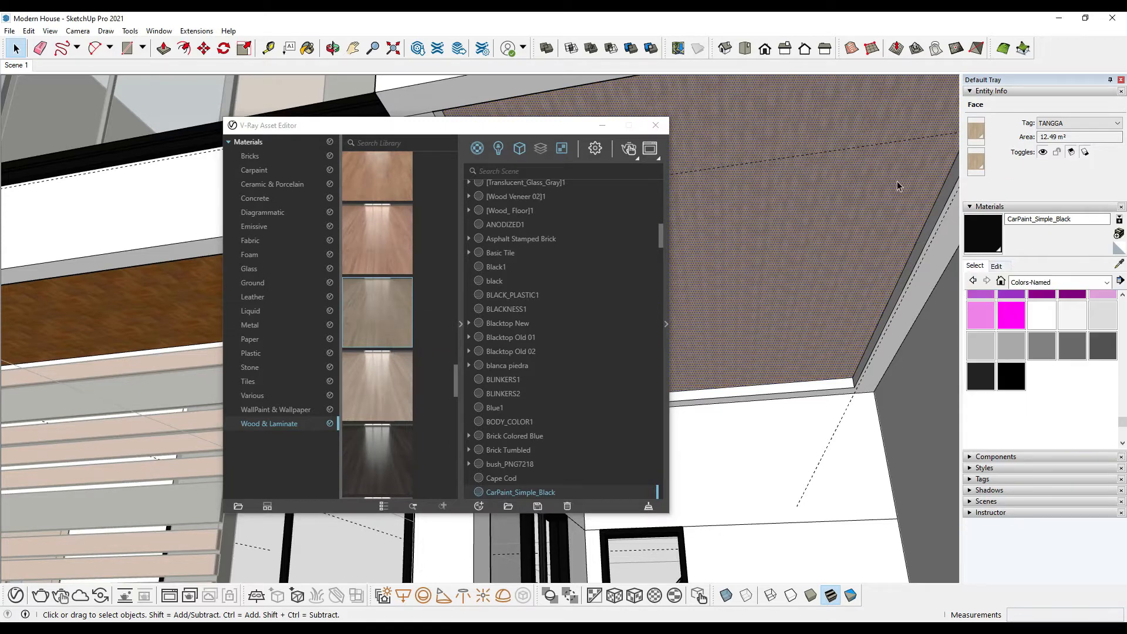
pyautogui.click(898, 184)
pyautogui.click(998, 267)
pyautogui.click(603, 125)
pyautogui.scroll(-5, 604, 247)
pyautogui.press('space')
pyautogui.click(121, 163)
# Step: Open the fence panel's group and paint its two wide dark slats with the sampled CarPaint_Simple_Black
pyautogui.moveTo(353, 281); pyautogui.dragTo(378, 415, button='middle')
pyautogui.scroll(6, 528, 382)
pyautogui.moveTo(464, 411); pyautogui.dragTo(534, 522, button='middle')
pyautogui.scroll(-10, 534, 522)
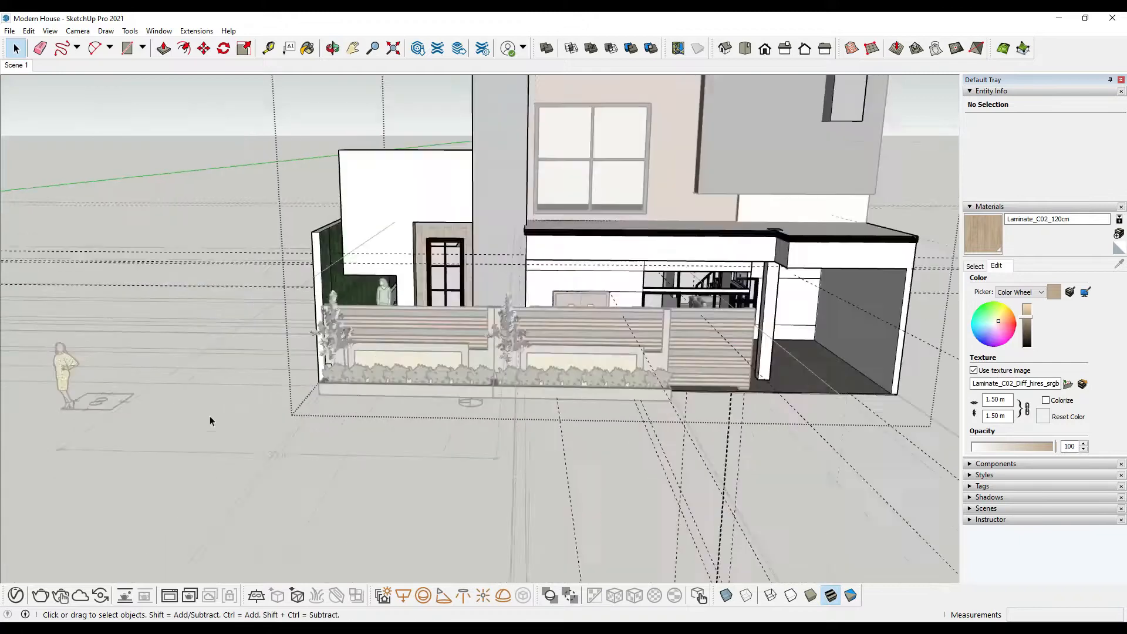
pyautogui.scroll(10, 346, 352)
pyautogui.doubleClick(448, 287)
pyautogui.scroll(-4, 629, 259)
pyautogui.scroll(3, 767, 201)
pyautogui.press('b')
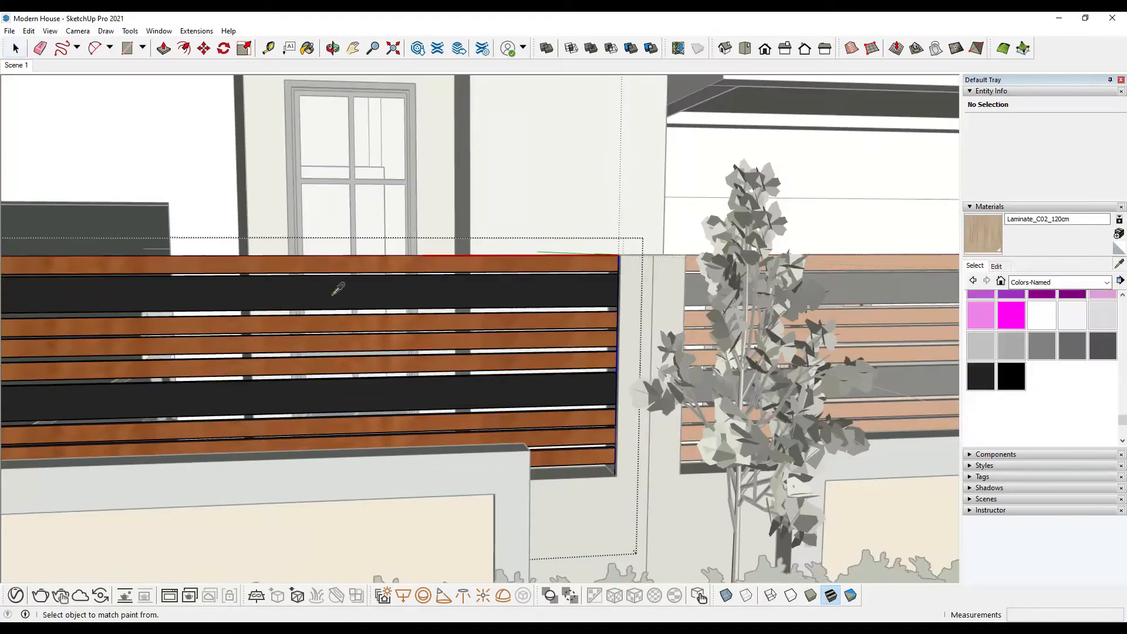
pyautogui.click(505, 289)
pyautogui.click(505, 392)
pyautogui.scroll(-3, 504, 284)
pyautogui.moveTo(337, 267); pyautogui.dragTo(438, 353, button='middle')
pyautogui.scroll(4, 437, 329)
# Step: Assign Wood_Planks_A02_100cm from V-Ray's Wood & Laminate library to the fence panel's top slat group
pyautogui.press('space')
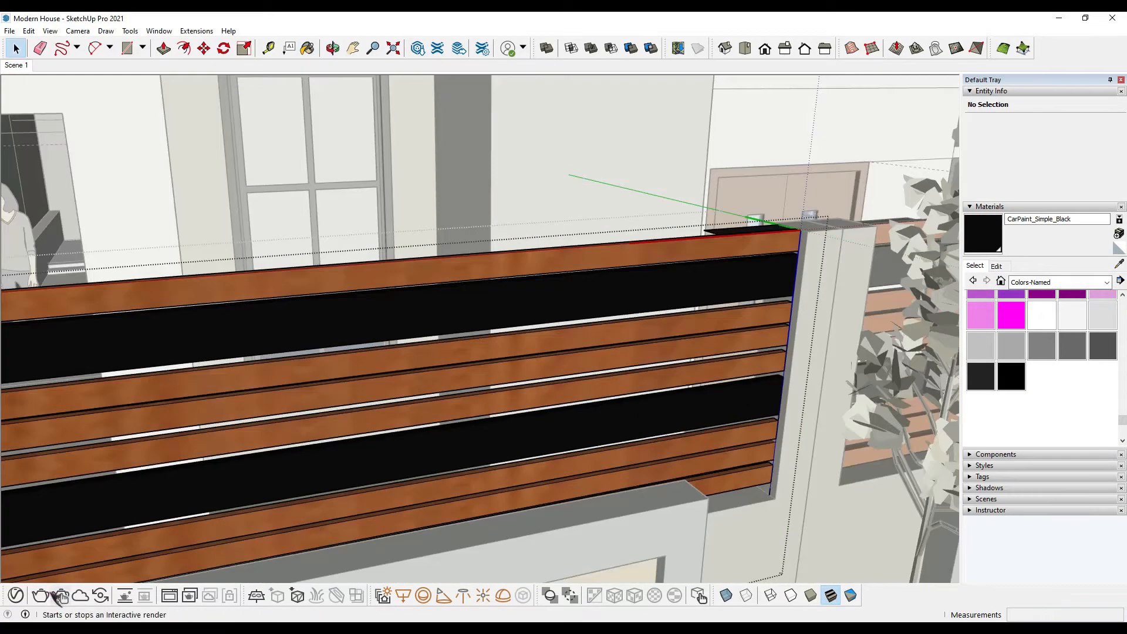
pyautogui.click(16, 596)
pyautogui.doubleClick(95, 296)
pyautogui.press('Escape')
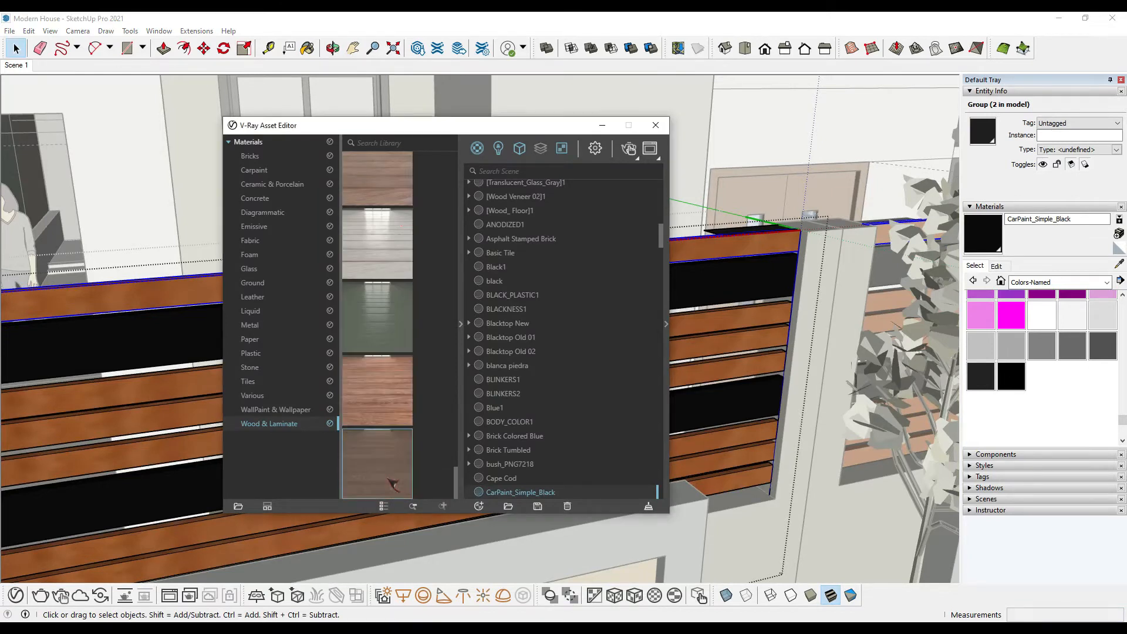
pyautogui.click(656, 125)
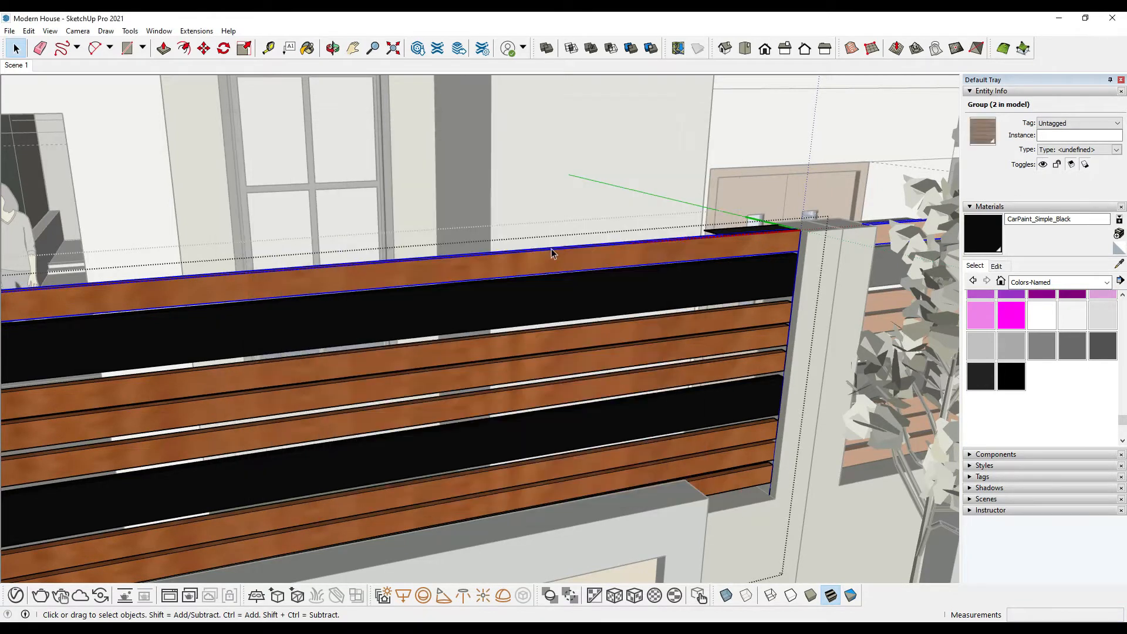
# Step: Open the top fence slat's group and assign the grey-brown plank material from V-Ray's Wood & Laminate library to its front face
pyautogui.moveTo(907, 629)
pyautogui.click(967, 583)
pyautogui.moveTo(505, 126); pyautogui.dragTo(692, 131)
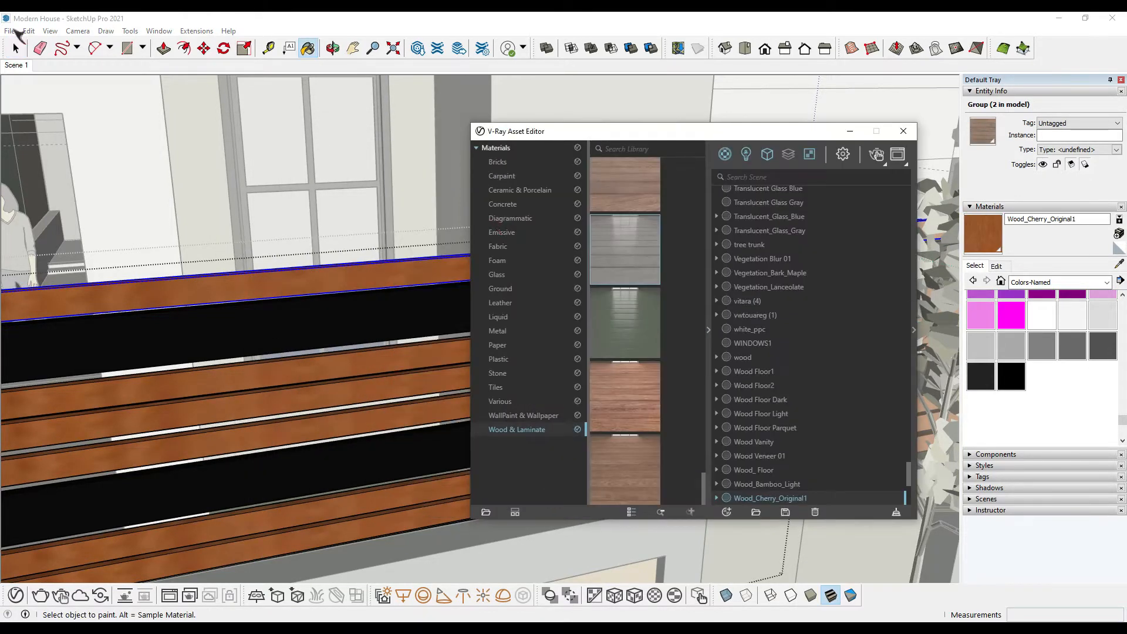
pyautogui.press('space')
pyautogui.doubleClick(230, 293)
pyautogui.click(229, 293)
pyautogui.scroll(3, 335, 285)
pyautogui.moveTo(335, 285); pyautogui.dragTo(423, 329, button='middle')
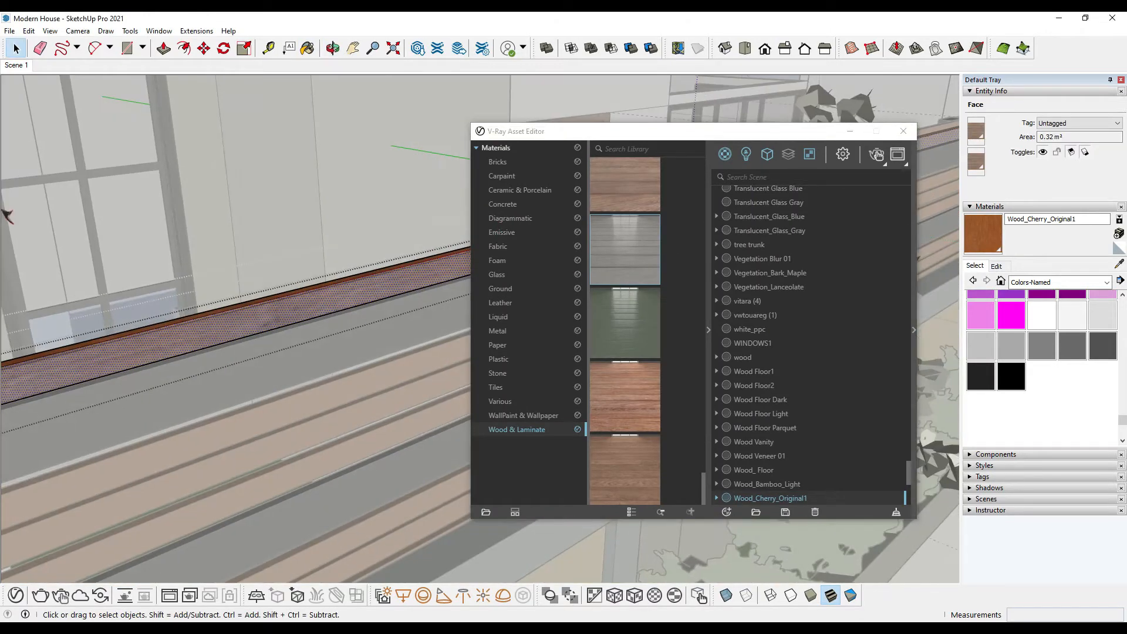
pyautogui.click(1121, 271)
# Step: Sample Wood_Planks_A02_100cm#1 from the top slat, then close the V-Ray Asset Editor and clear the selection
pyautogui.click(340, 290)
pyautogui.moveTo(340, 290)
pyautogui.mouseDown(button='middle')
pyautogui.moveTo(93, 269)
pyautogui.moveTo(131, 355)
pyautogui.mouseUp(button='middle')
pyautogui.click(996, 266)
pyautogui.scroll(-3, 301, 343)
pyautogui.moveTo(657, 133); pyautogui.dragTo(798, 113)
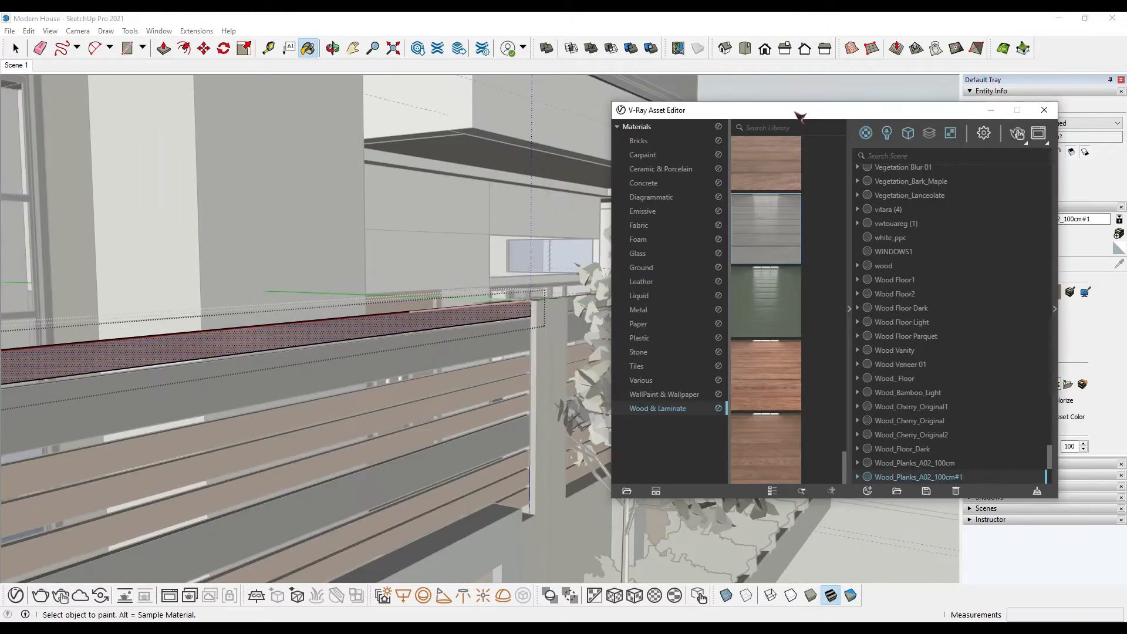
pyautogui.click(1046, 111)
pyautogui.click(17, 49)
pyautogui.click(434, 170)
# Step: Open the wooden slat below the first black board and paint it with Wood_Planks_A02_100cm#1
pyautogui.click(976, 266)
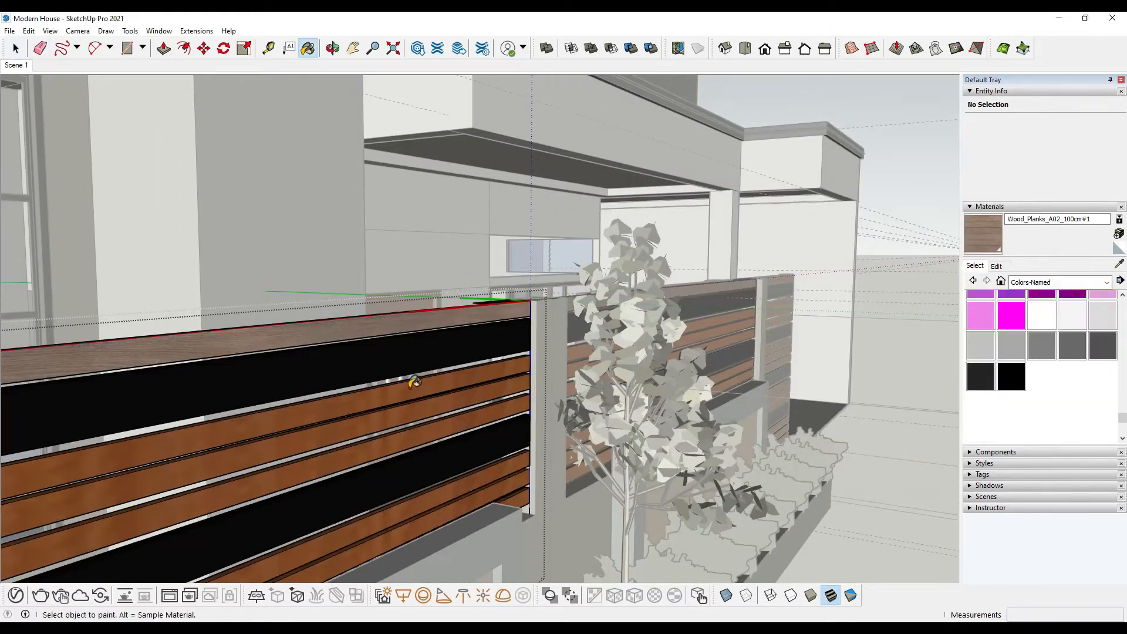
pyautogui.press('space')
pyautogui.scroll(2, 428, 341)
pyautogui.click(405, 391)
pyautogui.press('space')
pyautogui.doubleClick(486, 371)
pyautogui.click(485, 376)
pyautogui.moveTo(475, 407)
pyautogui.mouseDown(button='middle')
pyautogui.moveTo(523, 403)
pyautogui.moveTo(452, 393)
pyautogui.mouseUp(button='middle')
pyautogui.press('space')
# Step: Paint the next wooden slat faces of the fence panel with Wood_Planks_A02_100cm#1
pyautogui.rightClick(457, 410)
pyautogui.click(571, 412)
pyautogui.moveTo(563, 404); pyautogui.dragTo(619, 377)
pyautogui.click(997, 266)
pyautogui.click(975, 404)
pyautogui.moveTo(722, 551)
pyautogui.click(813, 547)
pyautogui.scroll(-4, 623, 358)
pyautogui.press('space')
pyautogui.moveTo(625, 350)
pyautogui.mouseDown(button='middle')
pyautogui.moveTo(498, 370)
pyautogui.moveTo(634, 470)
pyautogui.mouseUp(button='middle')
pyautogui.click(983, 233)
pyautogui.click(662, 420)
pyautogui.scroll(4, 599, 400)
pyautogui.click(561, 373)
pyautogui.moveTo(561, 372); pyautogui.dragTo(531, 294, button='middle')
# Step: Open the wooden slat just above the second black board and paint its faces with Wood_Planks_A02_100cm#1
pyautogui.press('space')
pyautogui.doubleClick(616, 405)
pyautogui.click(983, 233)
pyautogui.click(562, 412)
pyautogui.moveTo(561, 412)
pyautogui.mouseDown(button='middle')
pyautogui.moveTo(503, 392)
pyautogui.moveTo(478, 405)
pyautogui.moveTo(478, 483)
pyautogui.mouseUp(button='middle')
pyautogui.click(504, 392)
pyautogui.press('space')
# Step: Open a wooden slat below the second black board and paint it with Wood_Planks_A02_100cm#1
pyautogui.moveTo(554, 433); pyautogui.dragTo(692, 539, button='middle')
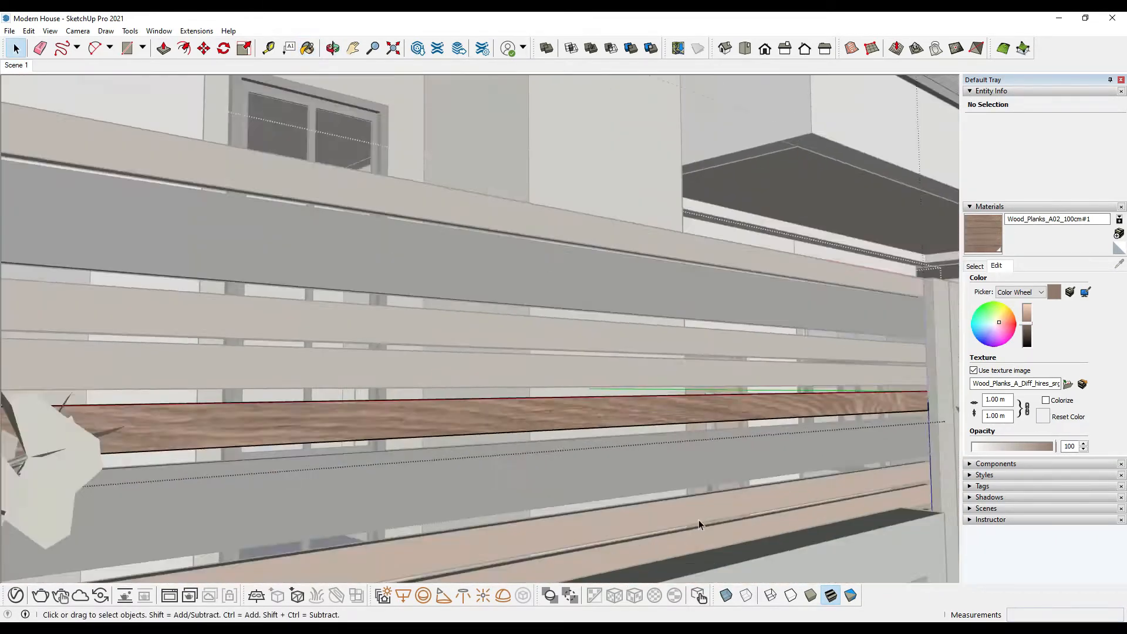
pyautogui.press('b')
pyautogui.scroll(4, 687, 511)
pyautogui.moveTo(692, 485)
pyautogui.mouseDown(button='middle')
pyautogui.moveTo(558, 518)
pyautogui.moveTo(462, 471)
pyautogui.moveTo(491, 448)
pyautogui.mouseUp(button='middle')
pyautogui.press('space')
pyautogui.doubleClick(491, 448)
pyautogui.press('b')
pyautogui.click(601, 399)
# Step: Open the next unpainted wooden slat group of the fence and paint it with Wood_Planks_A02_100cm#1
pyautogui.scroll(-8, 456, 433)
pyautogui.press('space')
pyautogui.click(806, 171)
pyautogui.scroll(8, 400, 374)
pyautogui.doubleClick(397, 403)
pyautogui.press('b')
pyautogui.click(397, 403)
# Step: Open the top slat of the narrow fence panel beside the carport and paint it with Wood_Planks_A02_100cm#1
pyautogui.press('space')
pyautogui.scroll(6, 726, 229)
pyautogui.doubleClick(747, 262)
pyautogui.press('b')
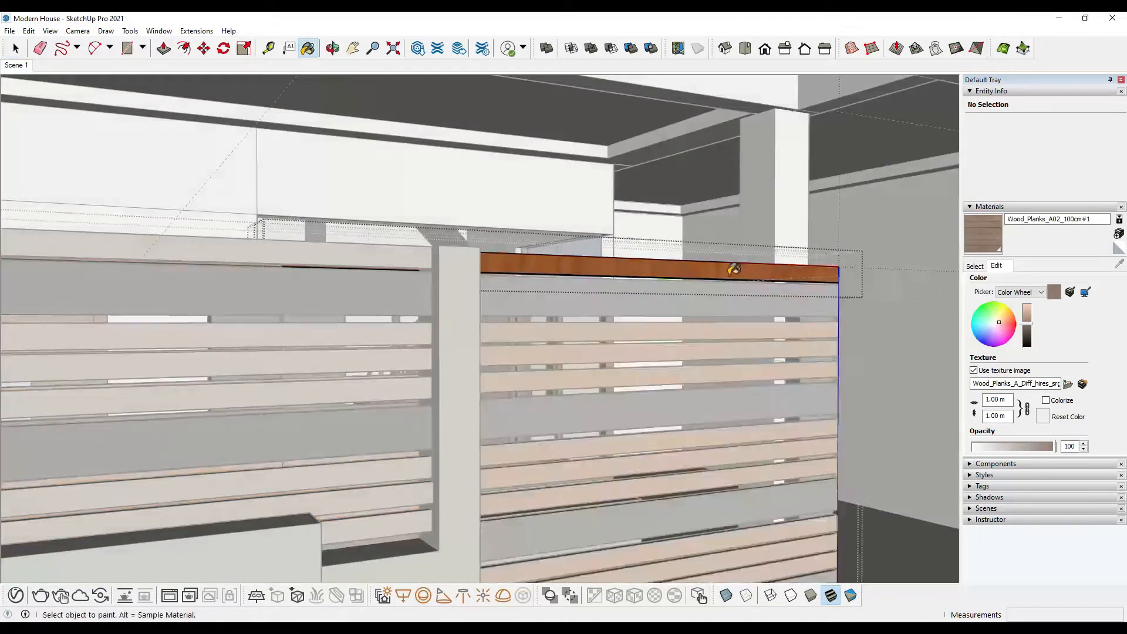
pyautogui.click(746, 267)
# Step: Paint further wooden slats of the carport-side fence panel, including the one below its second black board, with Wood_Planks_A02_100cm#1
pyautogui.moveTo(745, 267); pyautogui.dragTo(564, 312, button='middle')
pyautogui.press('space')
pyautogui.doubleClick(646, 383)
pyautogui.press('b')
pyautogui.click(647, 383)
pyautogui.click(561, 374)
pyautogui.press('space')
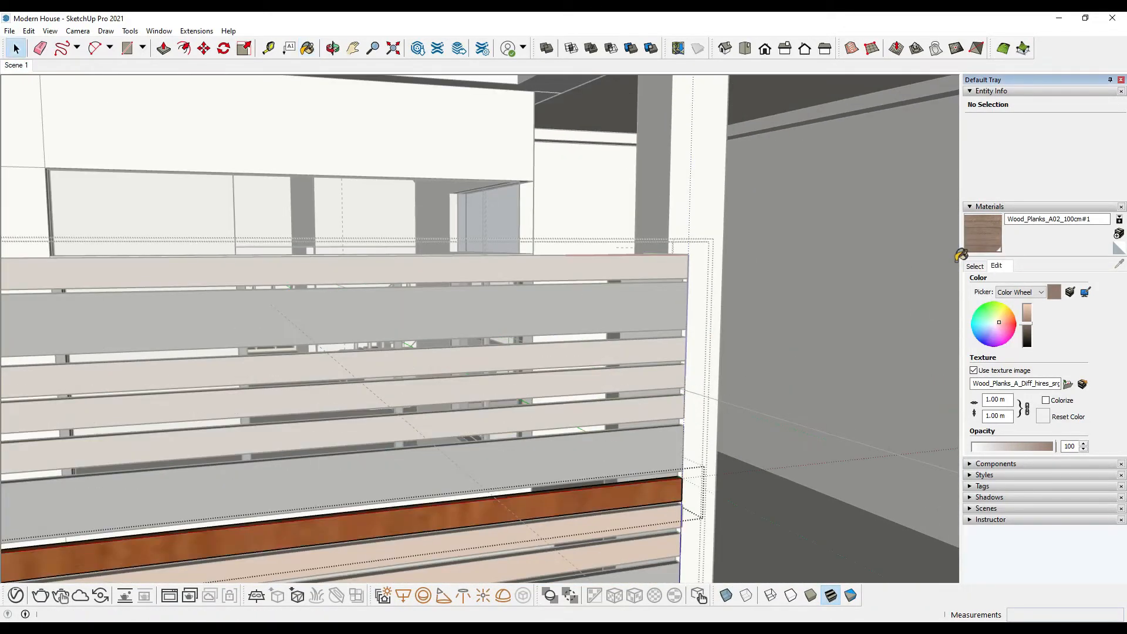
pyautogui.press('b')
pyautogui.click(637, 495)
# Step: Open a lower wooden slat of the carport-side fence panel and paint it with Wood_Planks_A02_100cm#1
pyautogui.scroll(-2, 637, 494)
pyautogui.press('space')
pyautogui.doubleClick(631, 410)
pyautogui.press('b')
pyautogui.click(630, 410)
pyautogui.press('space')
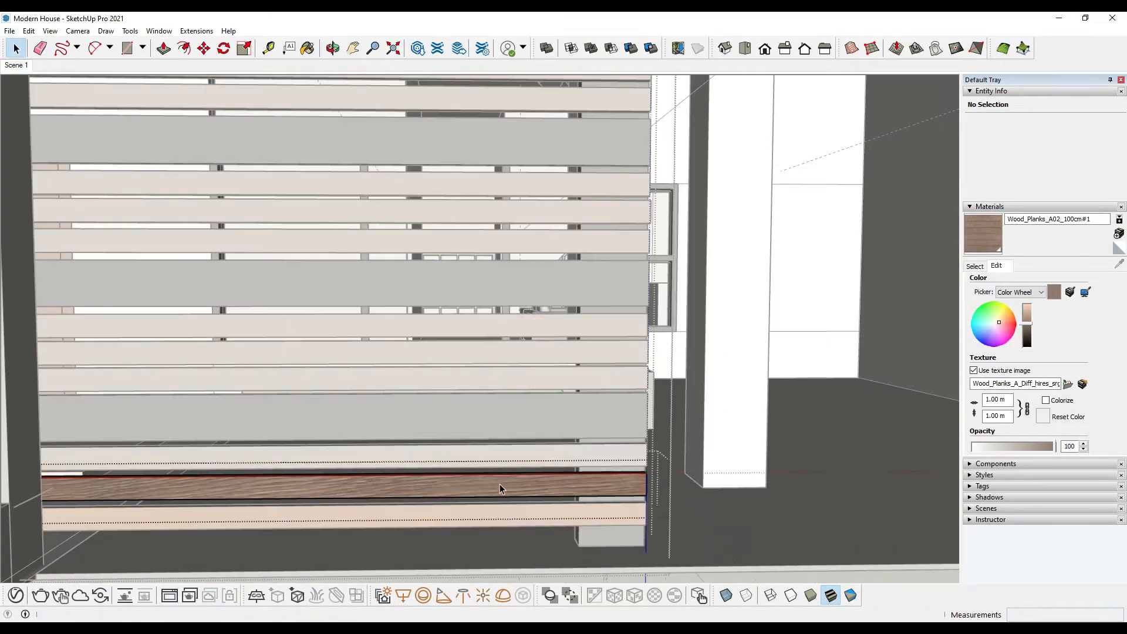
pyautogui.scroll(-5, 493, 470)
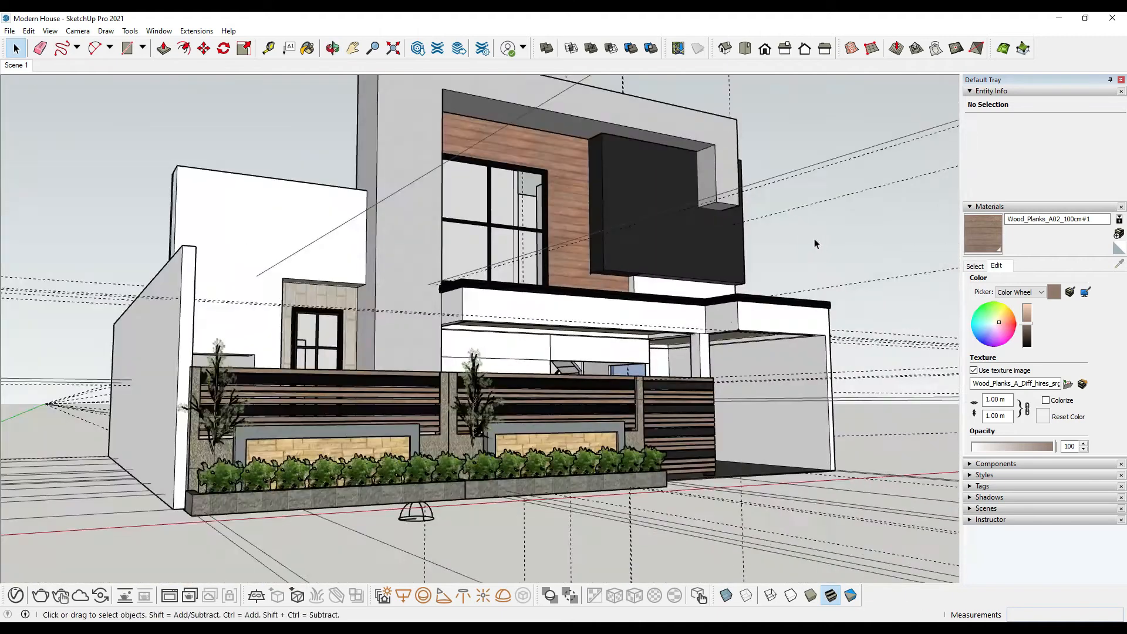
pyautogui.scroll(4, 329, 311)
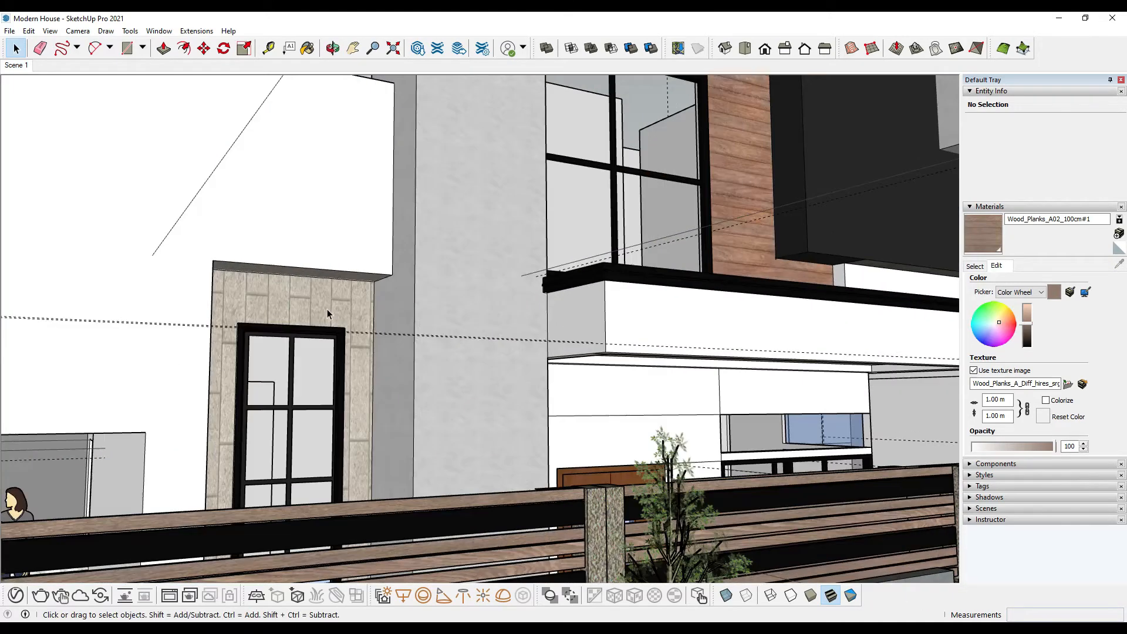
pyautogui.moveTo(330, 308); pyautogui.dragTo(262, 314, button='middle')
pyautogui.scroll(-2, 261, 311)
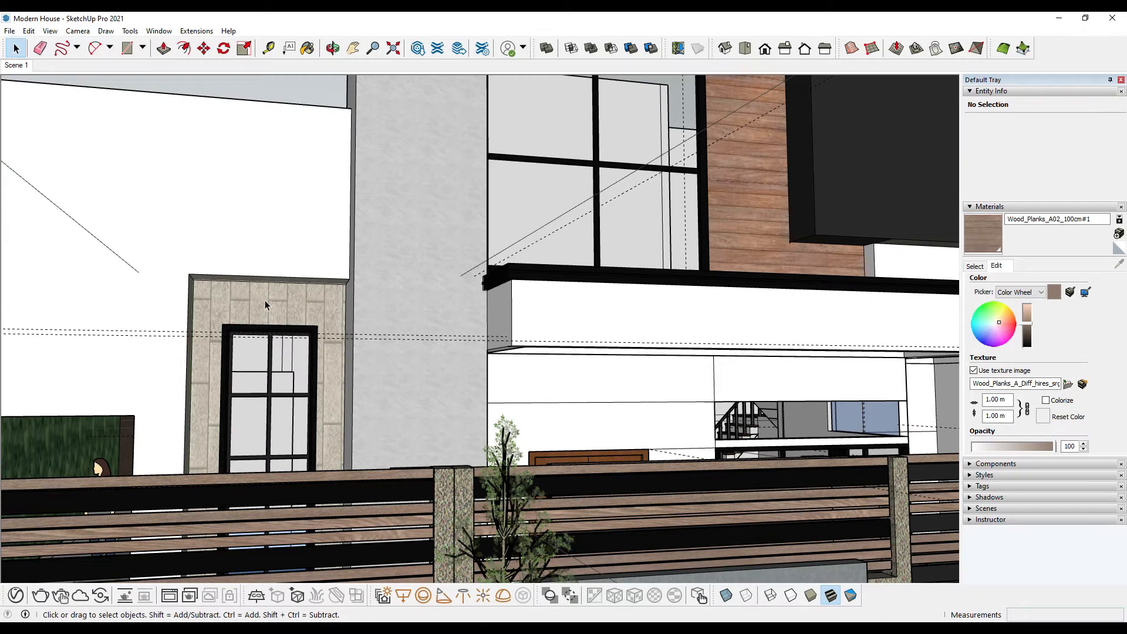
pyautogui.doubleClick(265, 304)
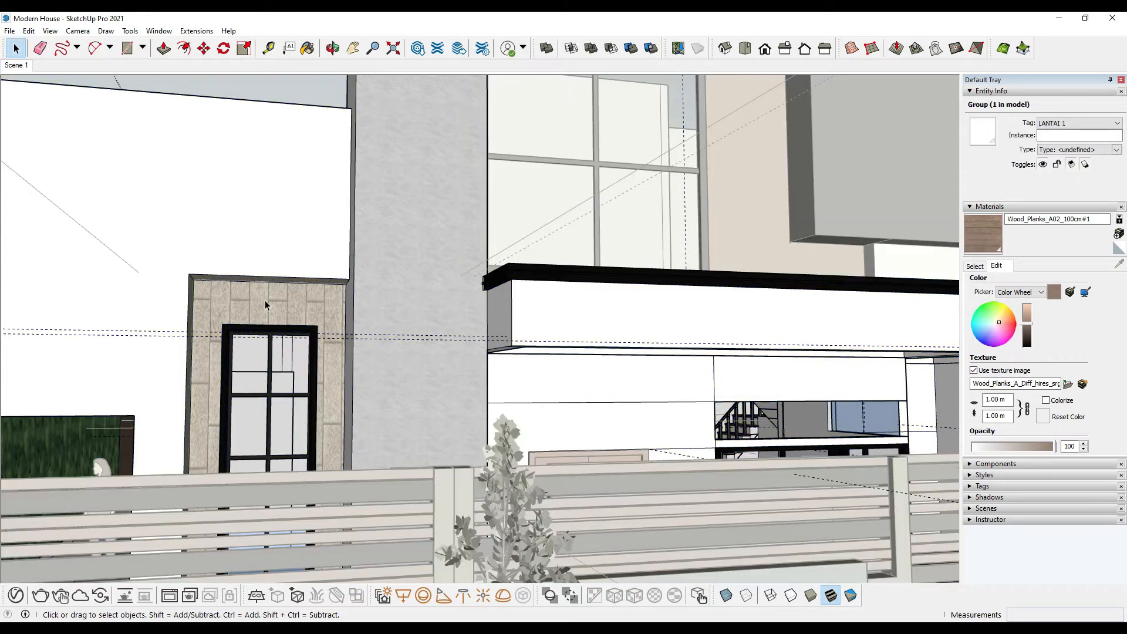
pyautogui.click(265, 304)
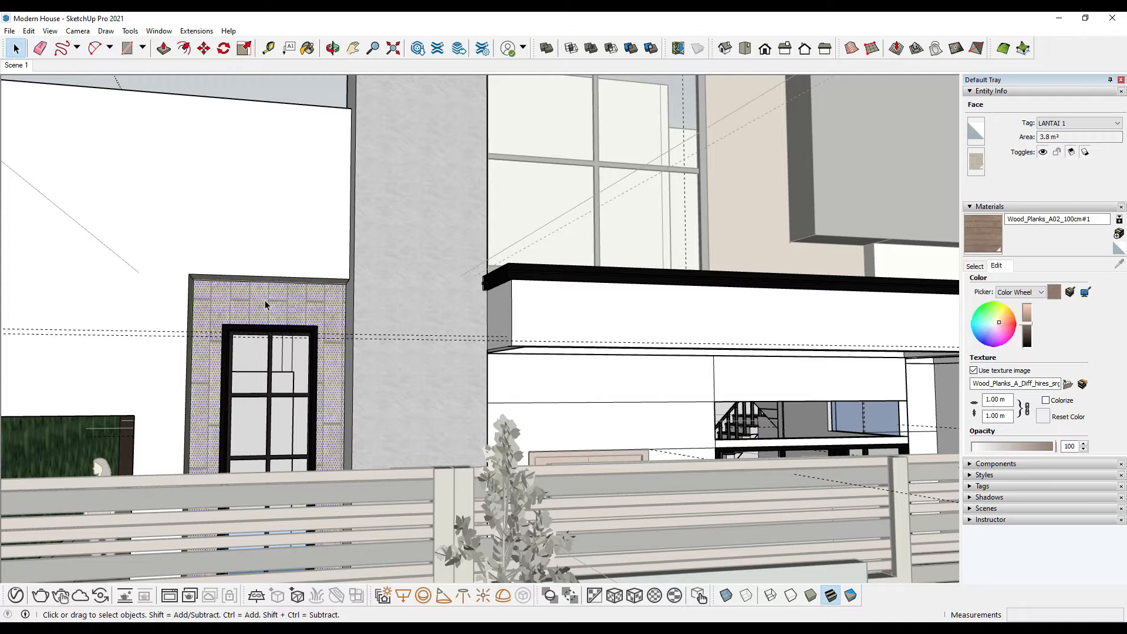
pyautogui.rightClick(266, 304)
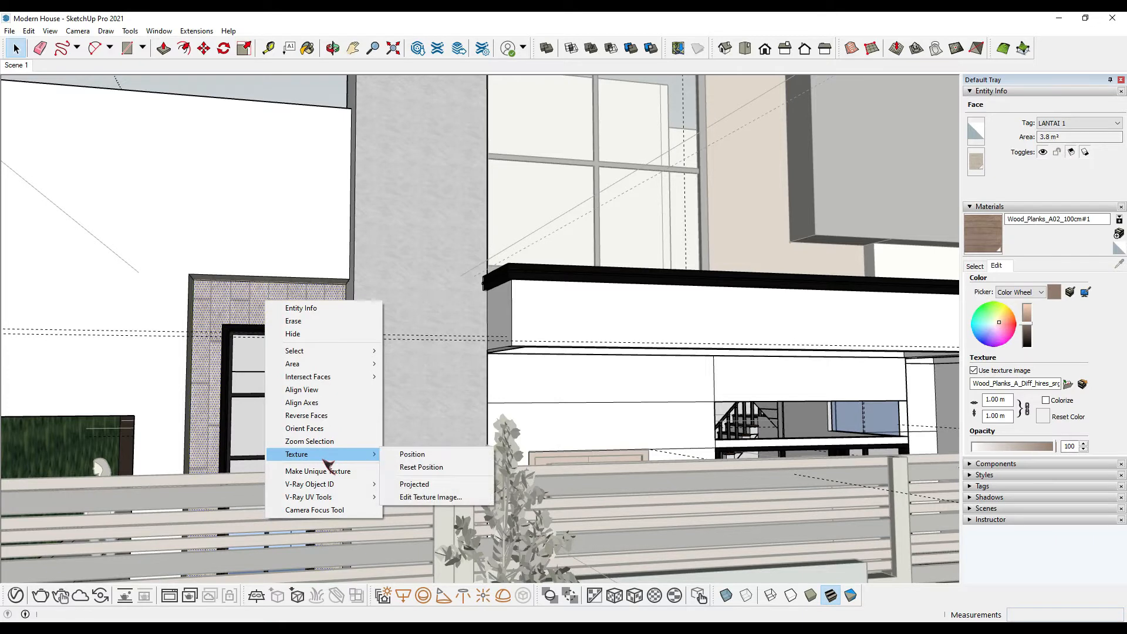
pyautogui.click(427, 460)
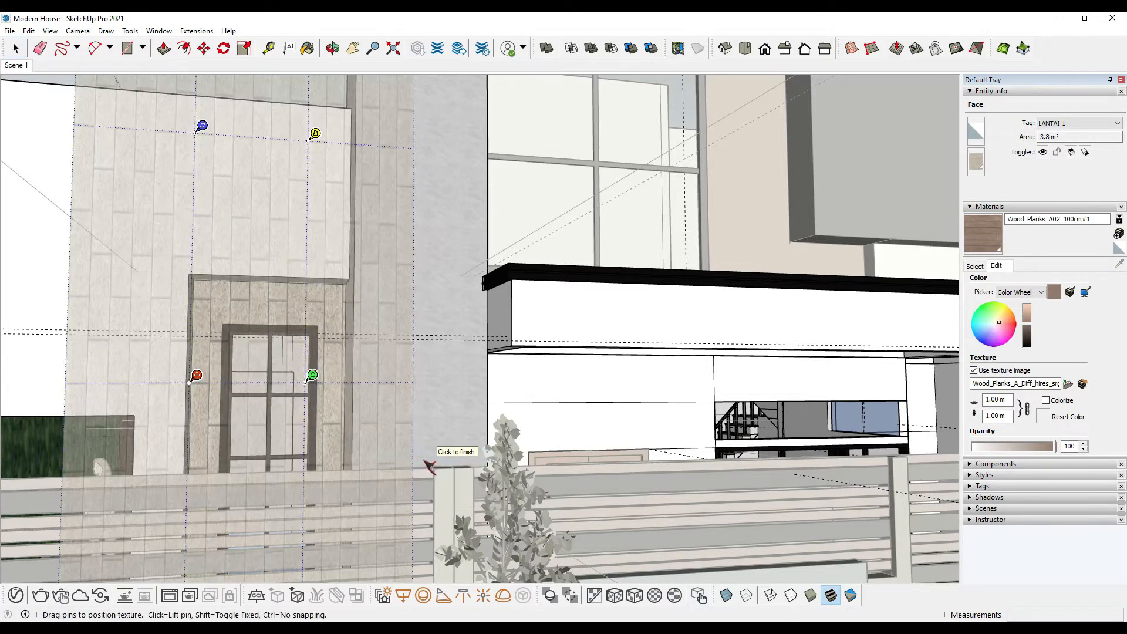
pyautogui.moveTo(313, 374); pyautogui.dragTo(198, 333)
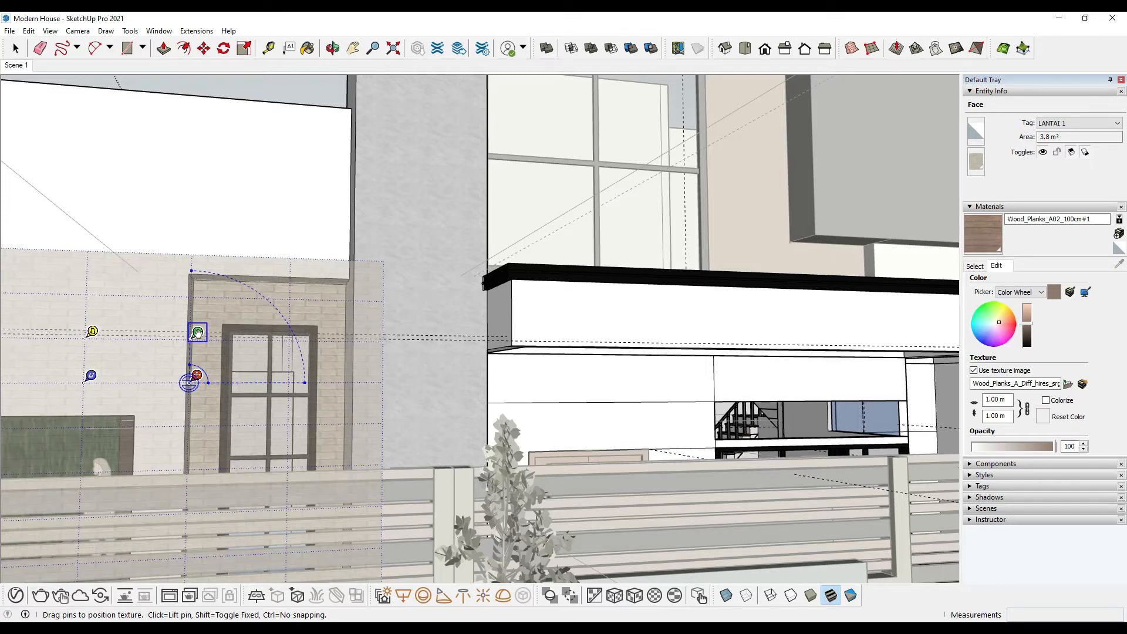
pyautogui.scroll(2, 203, 320)
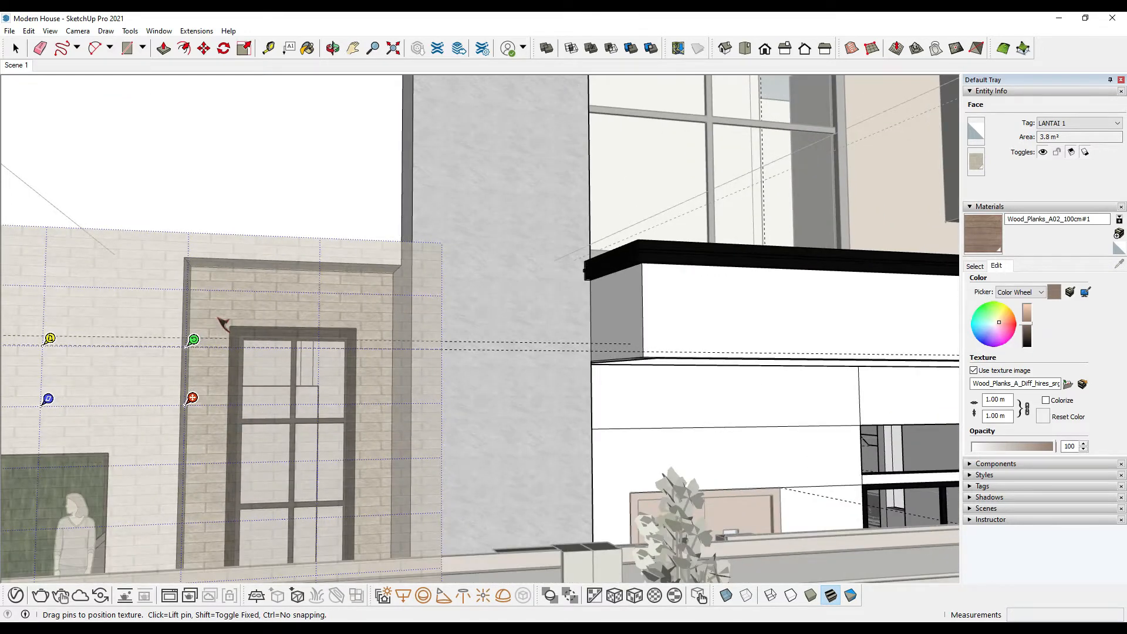
pyautogui.moveTo(226, 311); pyautogui.dragTo(351, 312)
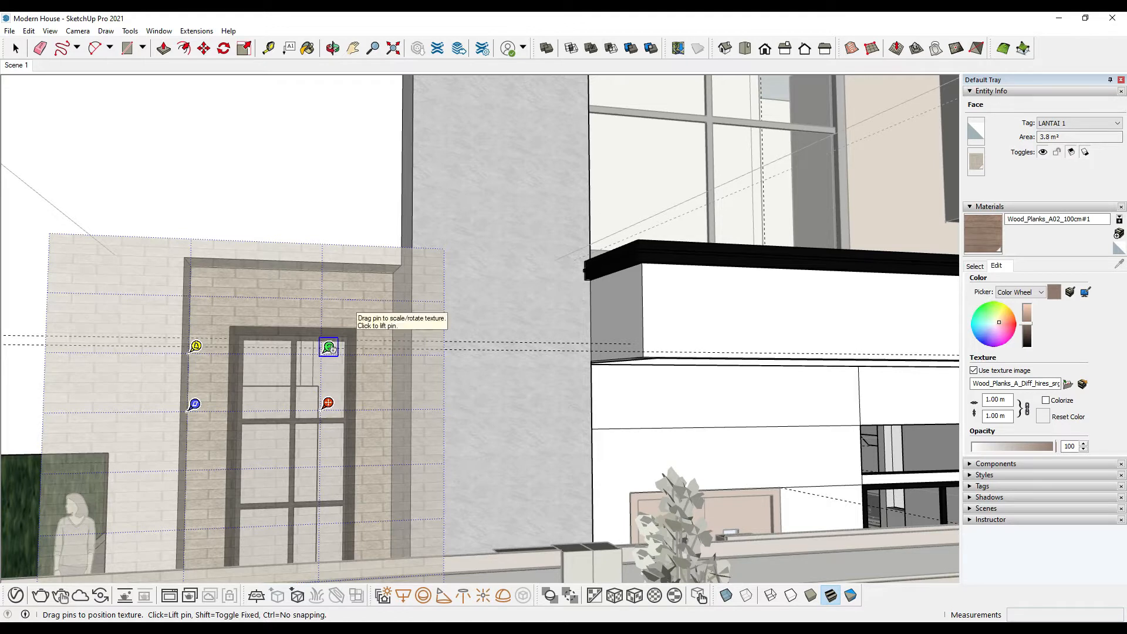
pyautogui.moveTo(334, 347); pyautogui.dragTo(339, 347)
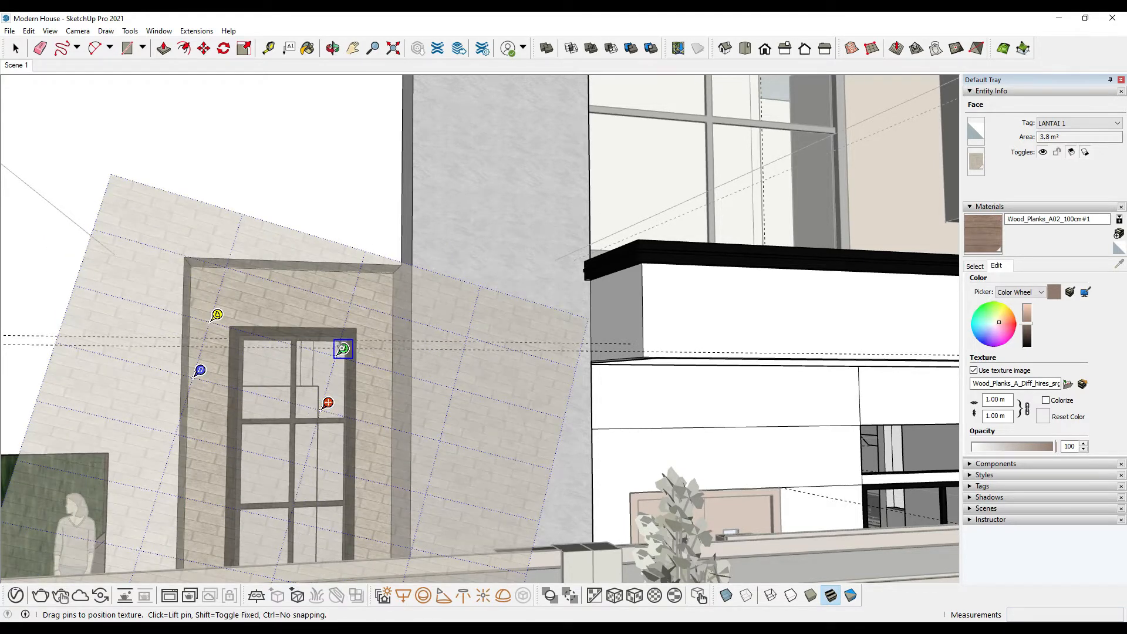
pyautogui.press('Escape')
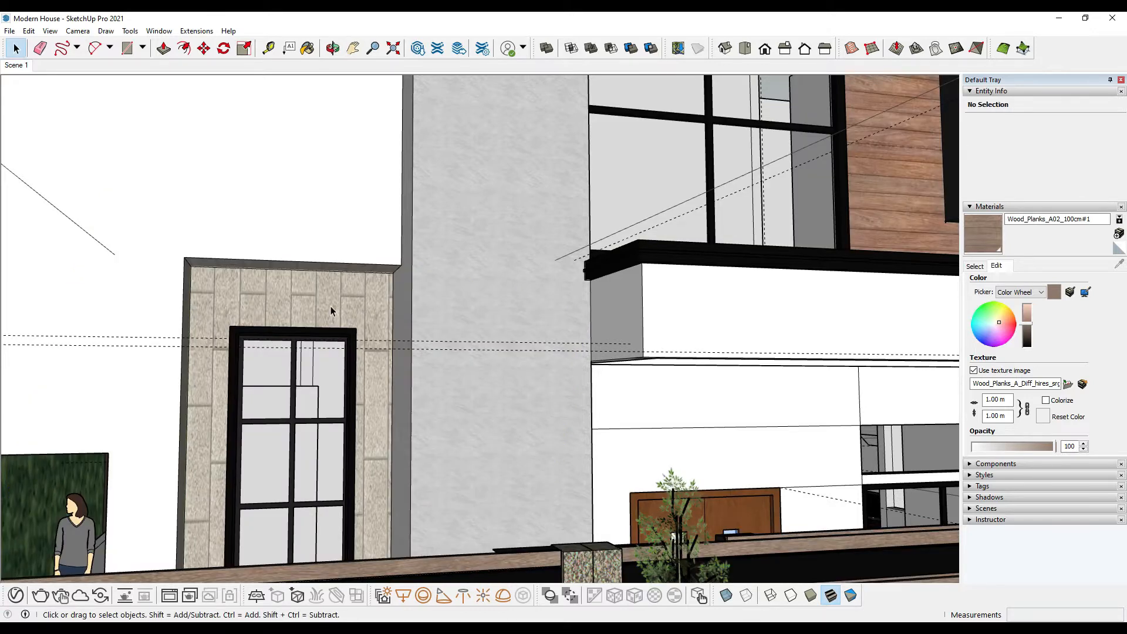
# Step: Reposition the texture on the wall face around the ground-floor door, rotating it to horizontal brick courses, scaling it down and shifting it slightly
pyautogui.rightClick(330, 307)
pyautogui.click(307, 300)
pyautogui.doubleClick(307, 300)
pyautogui.click(308, 300)
pyautogui.rightClick(308, 303)
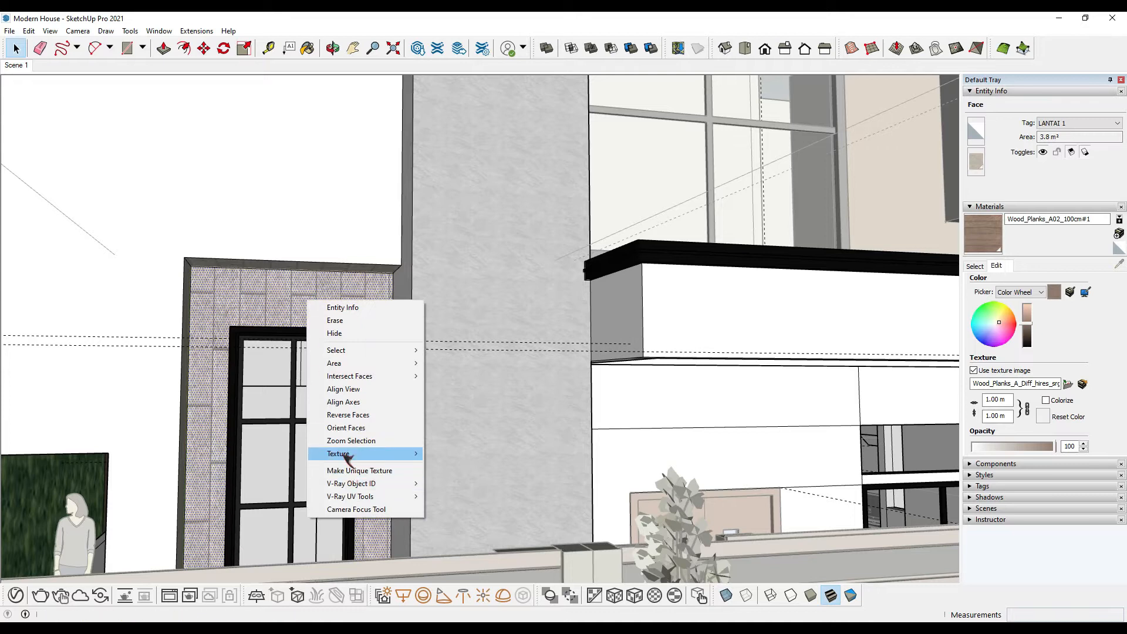
pyautogui.moveTo(344, 455)
pyautogui.click(455, 453)
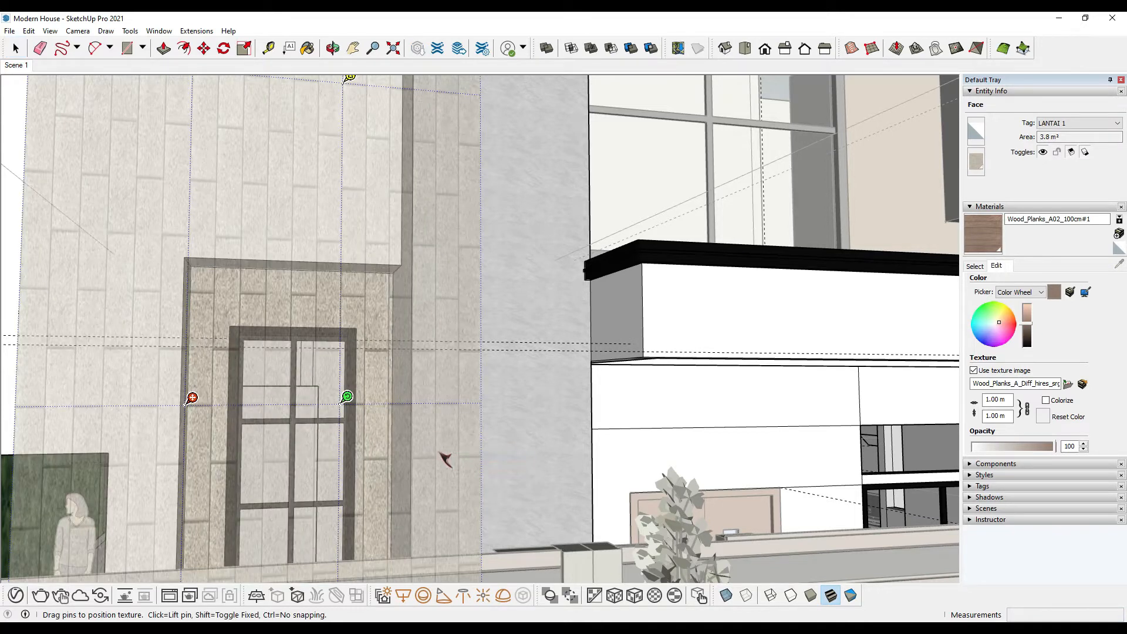
pyautogui.moveTo(347, 396); pyautogui.dragTo(189, 363)
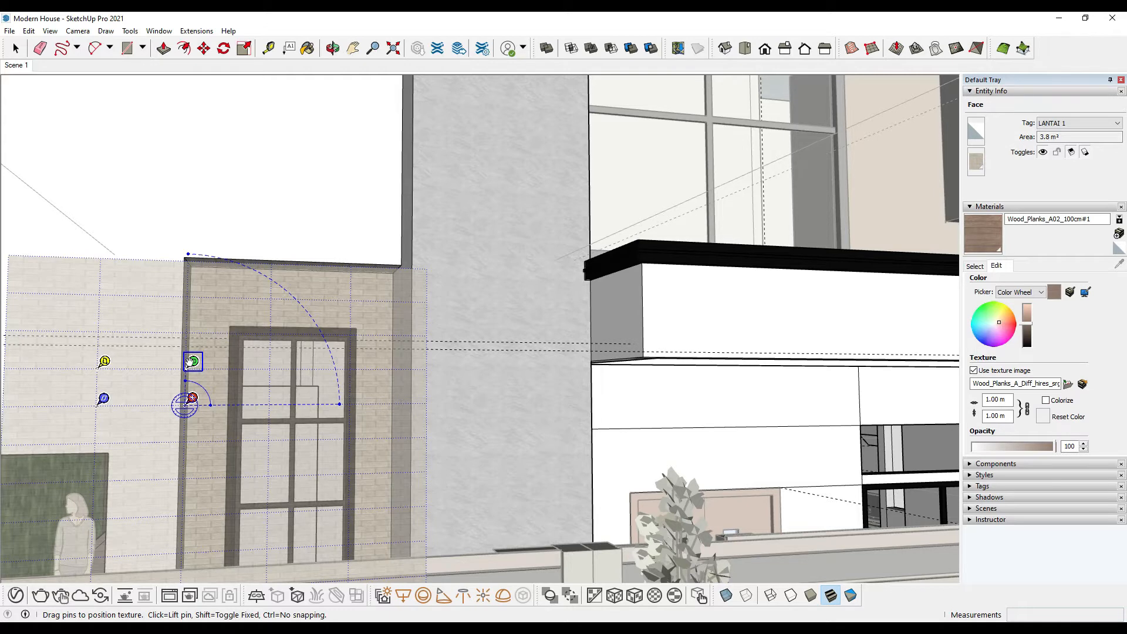
pyautogui.moveTo(189, 363); pyautogui.dragTo(189, 362)
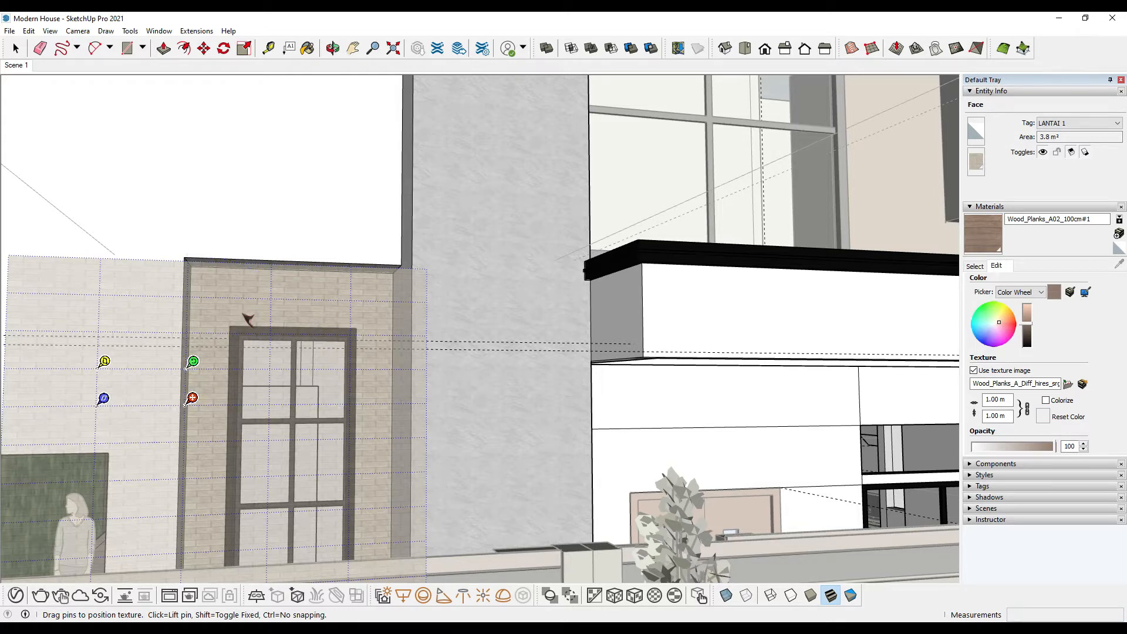
pyautogui.moveTo(245, 314); pyautogui.dragTo(246, 316)
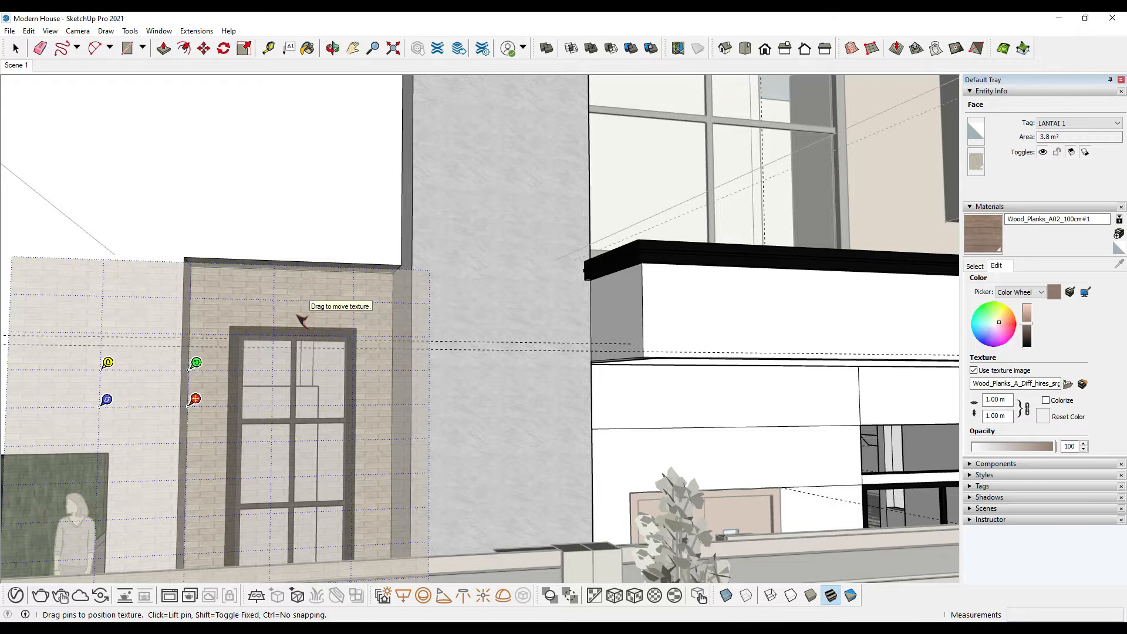
pyautogui.press('Return')
pyautogui.scroll(-3, 310, 317)
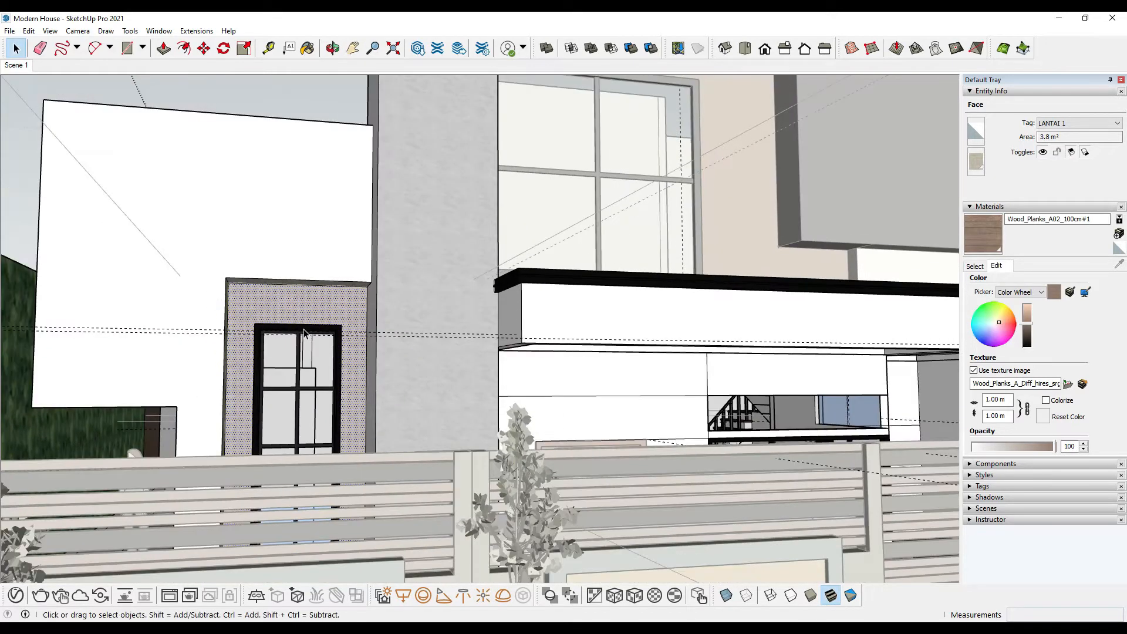
pyautogui.click(210, 111)
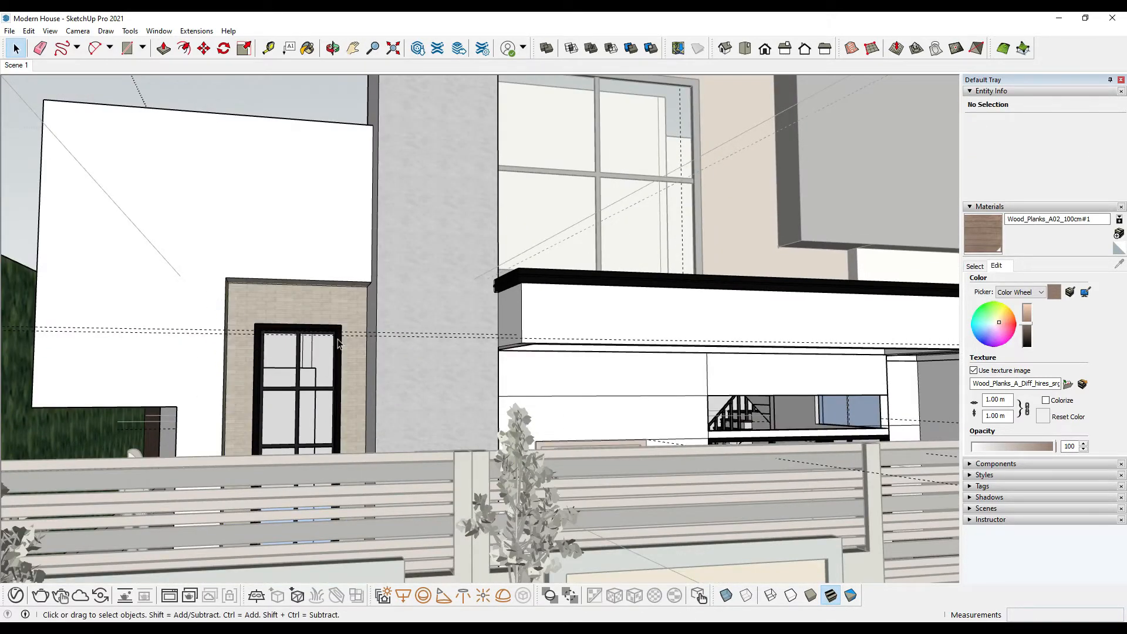
# Step: Return to the Scene 1 view of the house and start an interactive V-Ray render
pyautogui.scroll(4, 347, 343)
pyautogui.scroll(2, 348, 343)
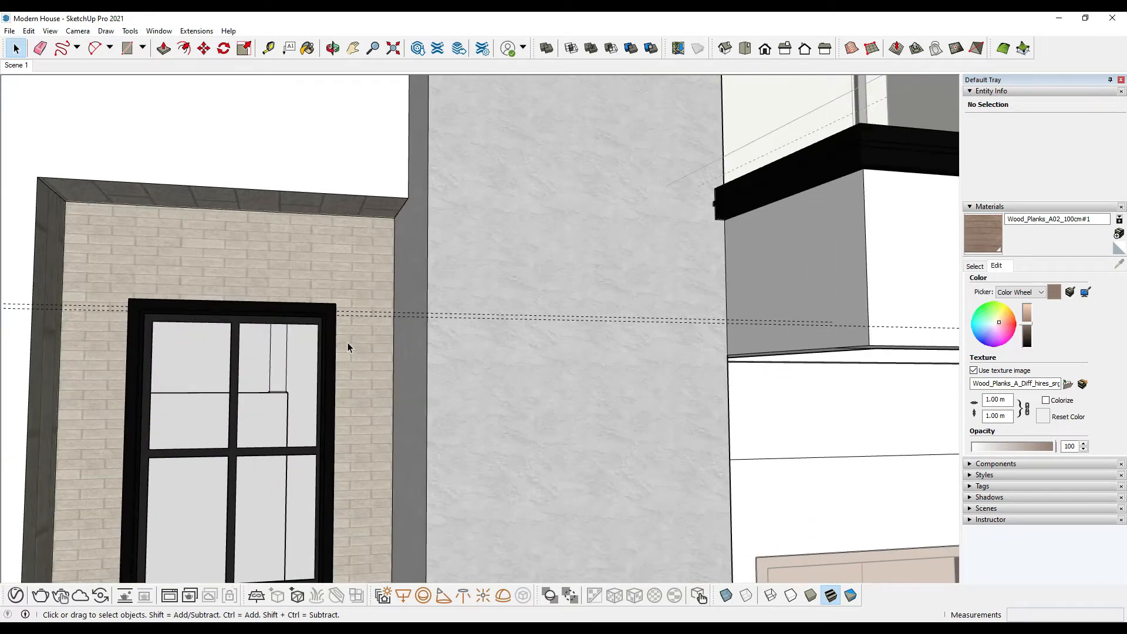
pyautogui.scroll(-3, 347, 343)
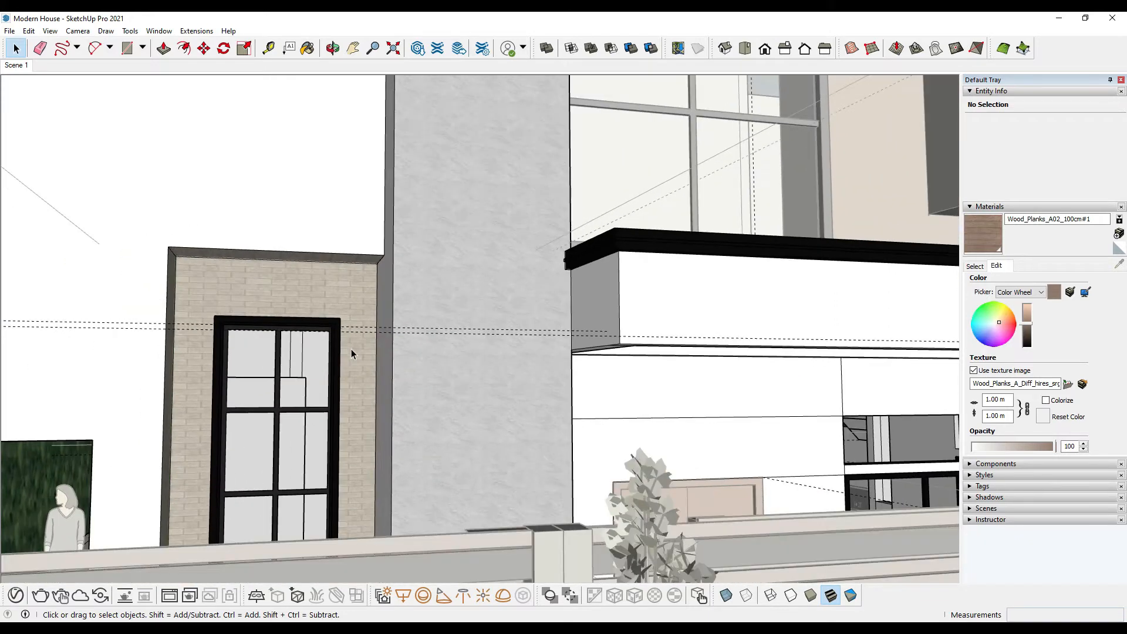
pyautogui.scroll(-3, 347, 334)
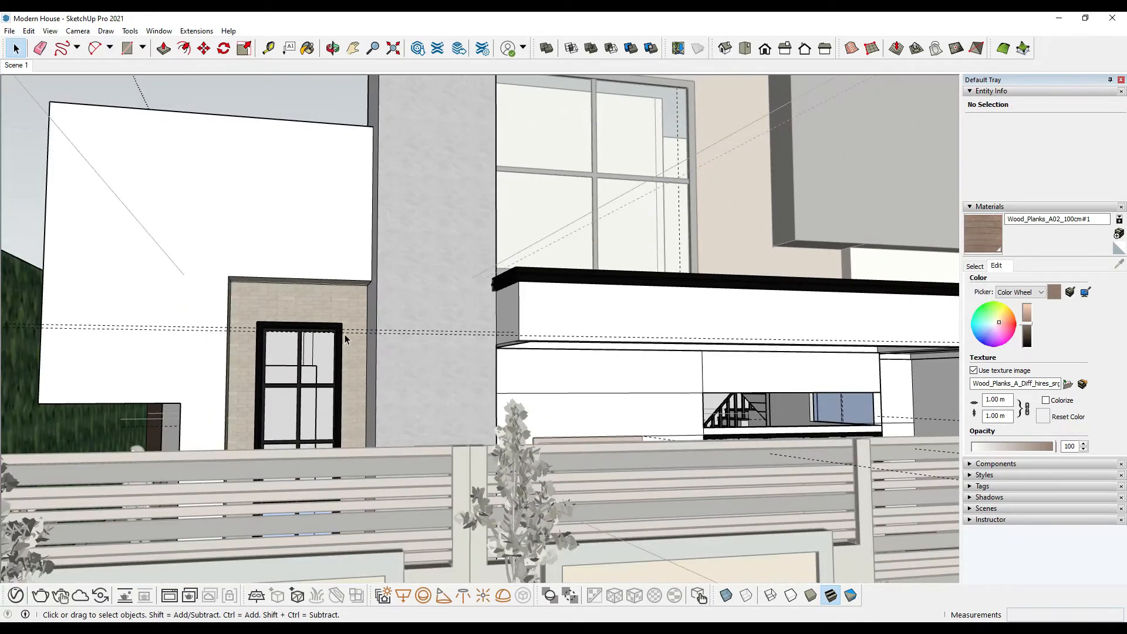
pyautogui.scroll(-4, 344, 333)
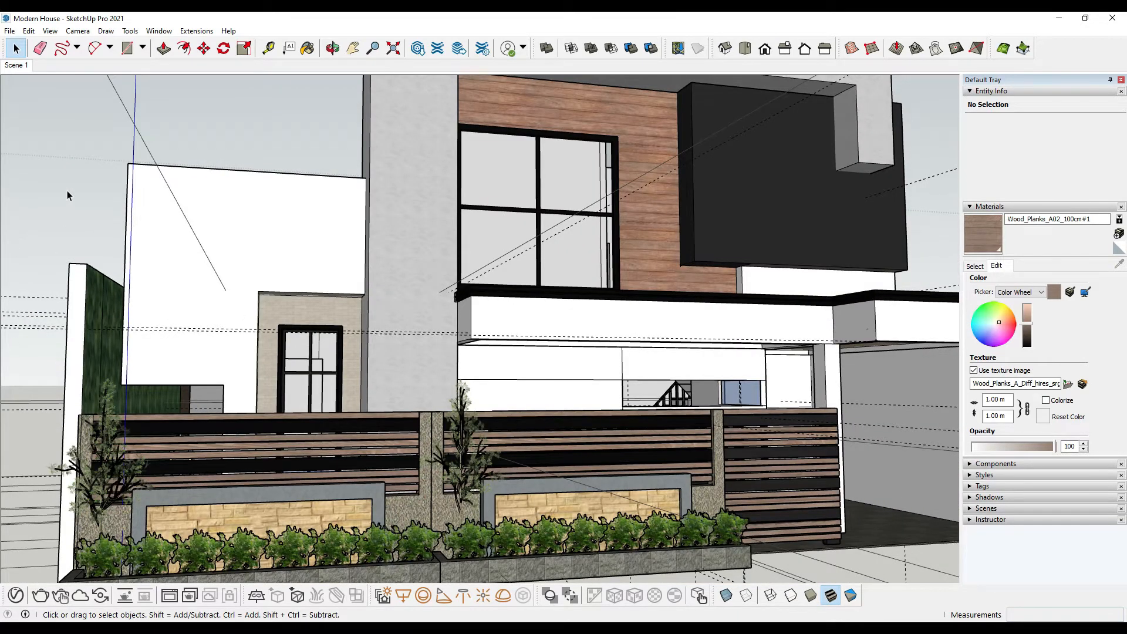
pyautogui.scroll(-2, 196, 296)
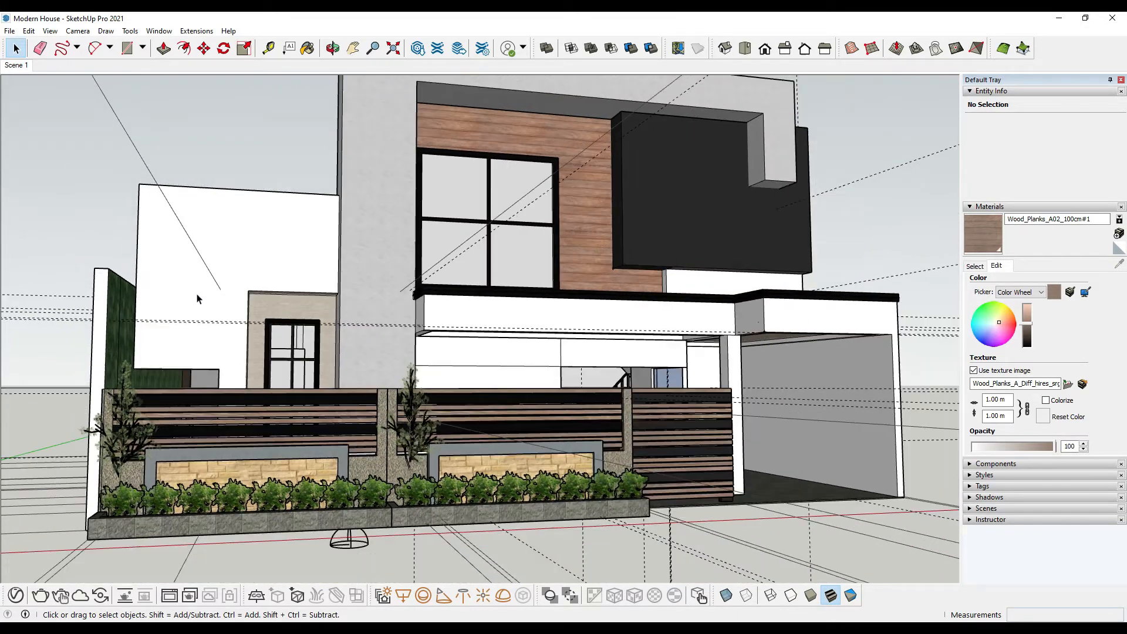
pyautogui.click(18, 64)
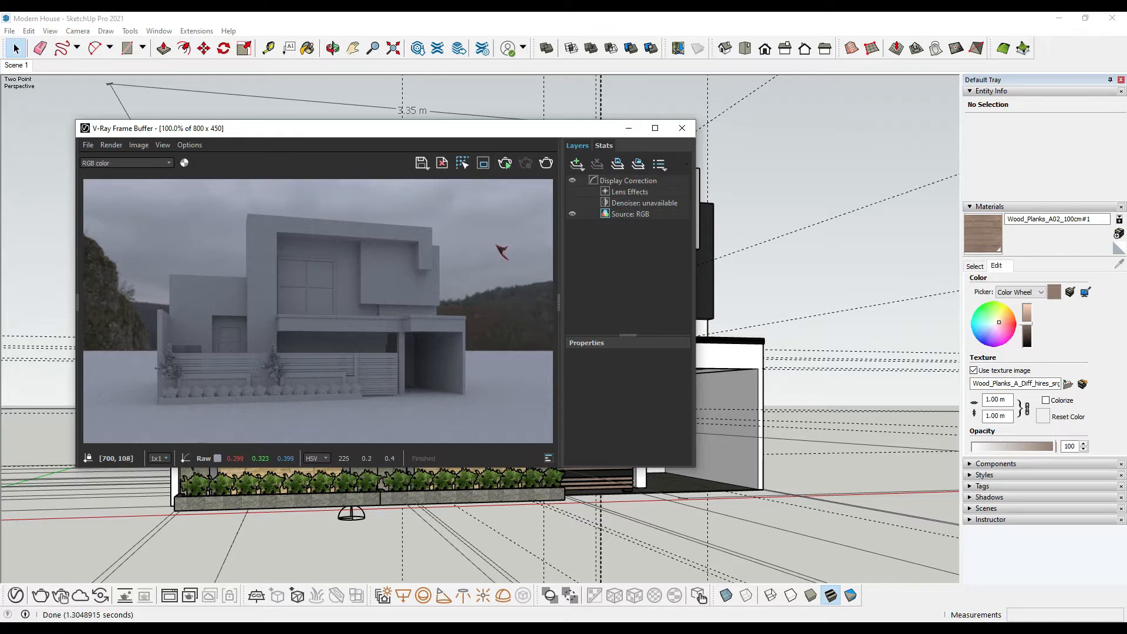
pyautogui.click(60, 596)
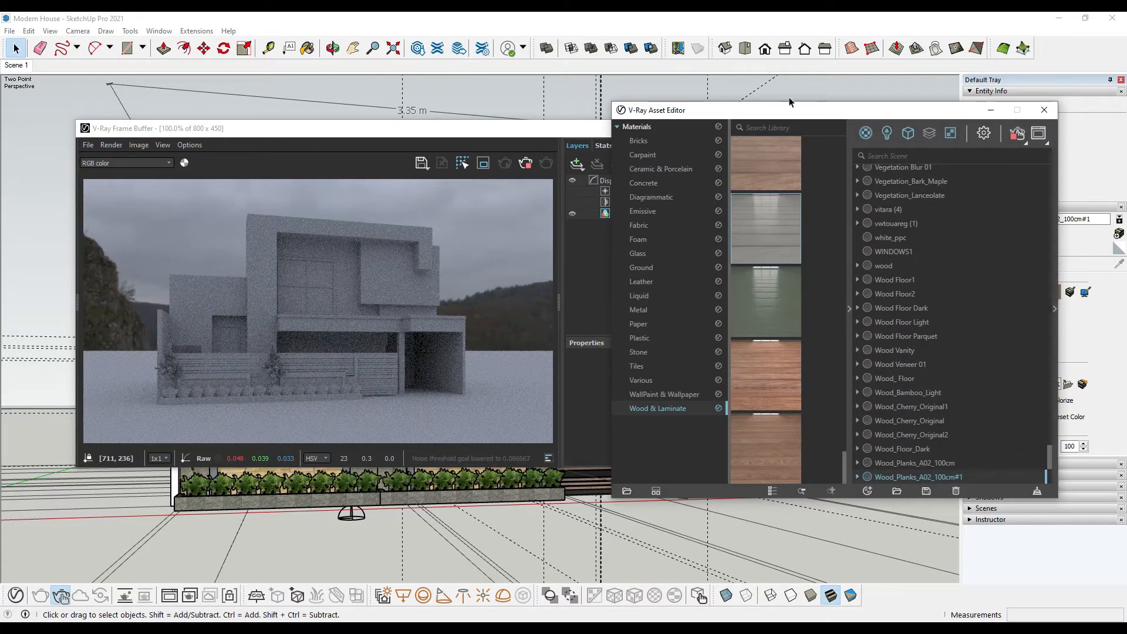
# Step: Arrange the Asset Editor beside an enlarged frame buffer, with the material library collapsed and the material parameters shown
pyautogui.moveTo(810, 116); pyautogui.dragTo(855, 126)
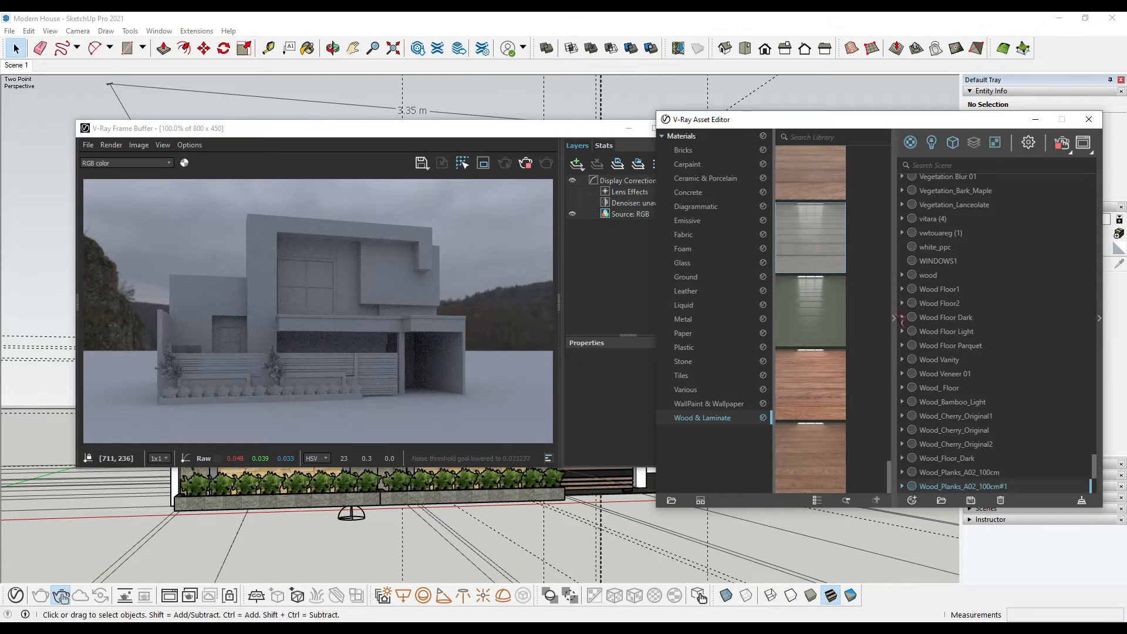
pyautogui.click(894, 318)
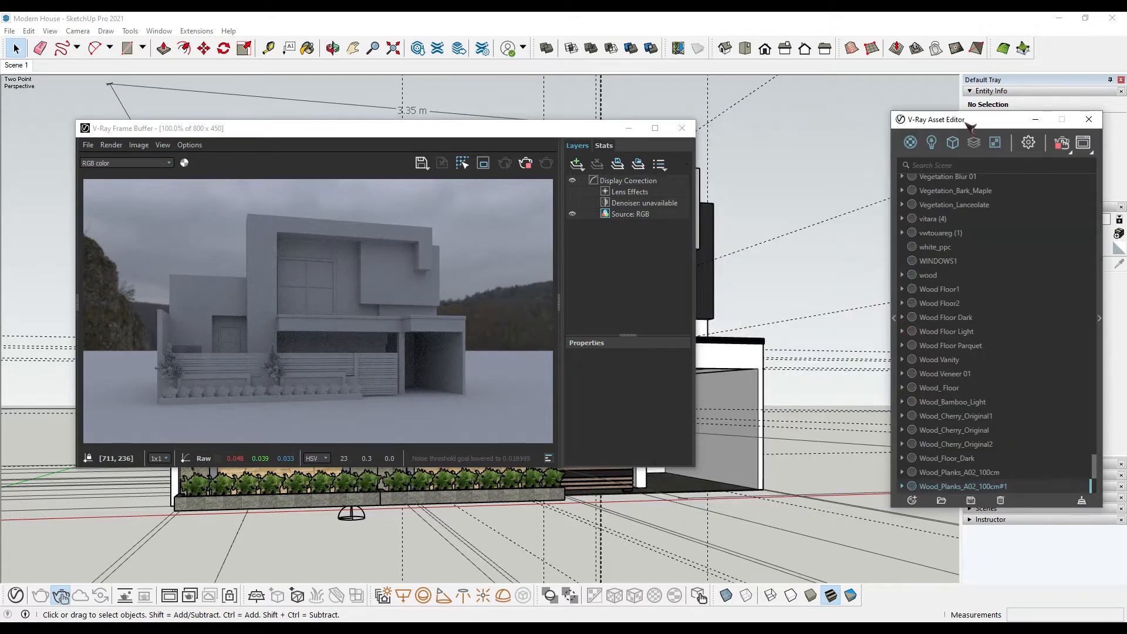
pyautogui.moveTo(965, 122); pyautogui.dragTo(790, 97)
pyautogui.click(925, 293)
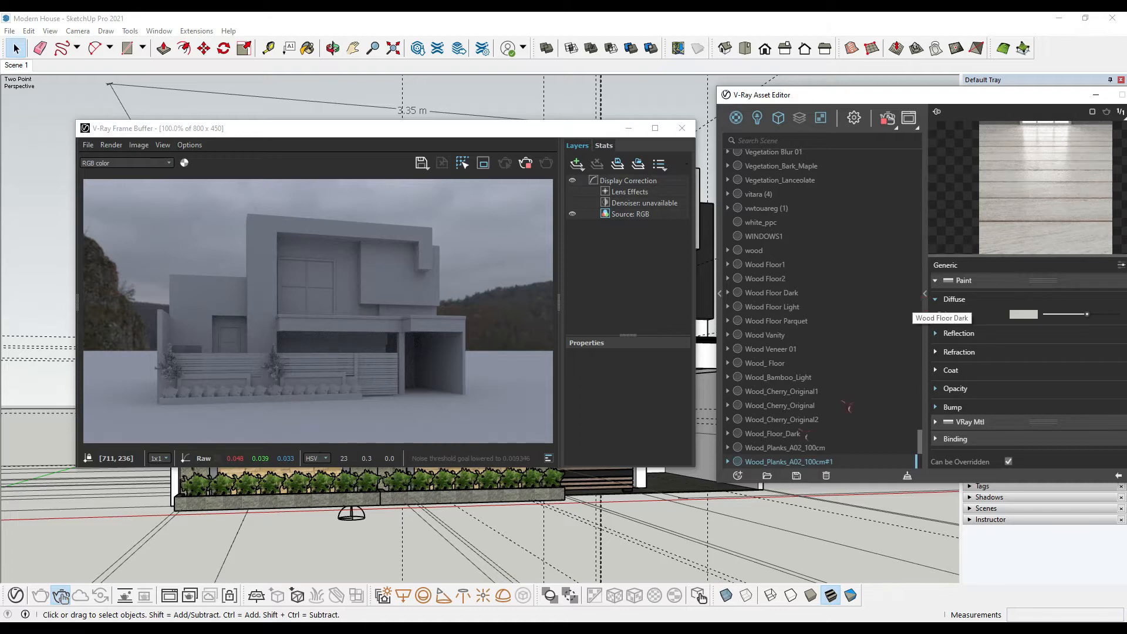
pyautogui.moveTo(698, 470); pyautogui.dragTo(666, 585)
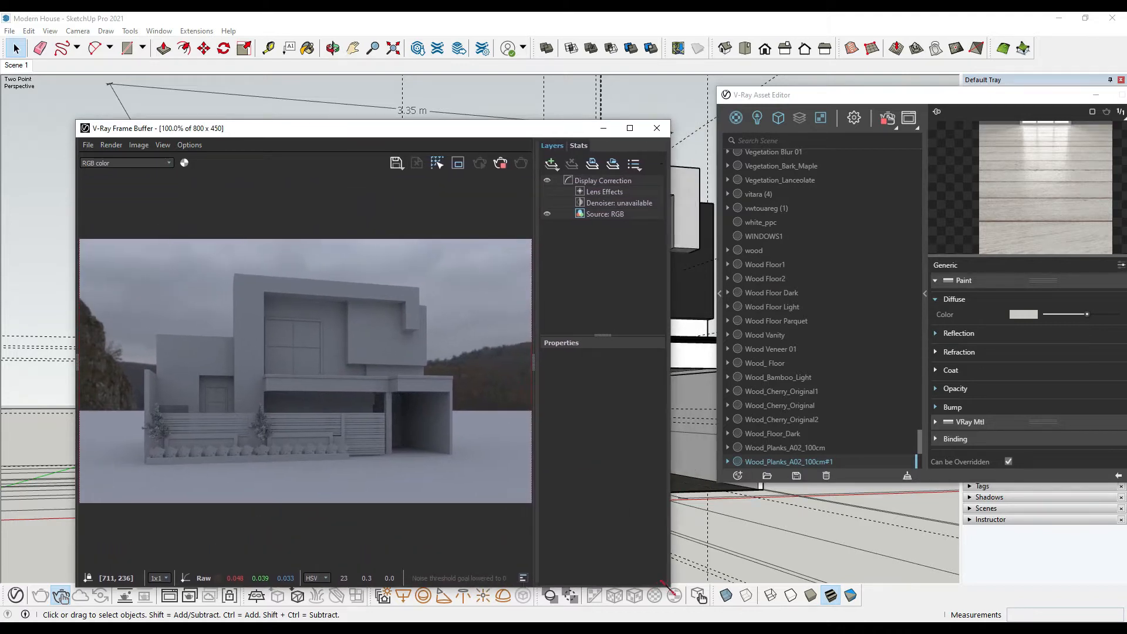
pyautogui.moveTo(512, 128); pyautogui.dragTo(483, 54)
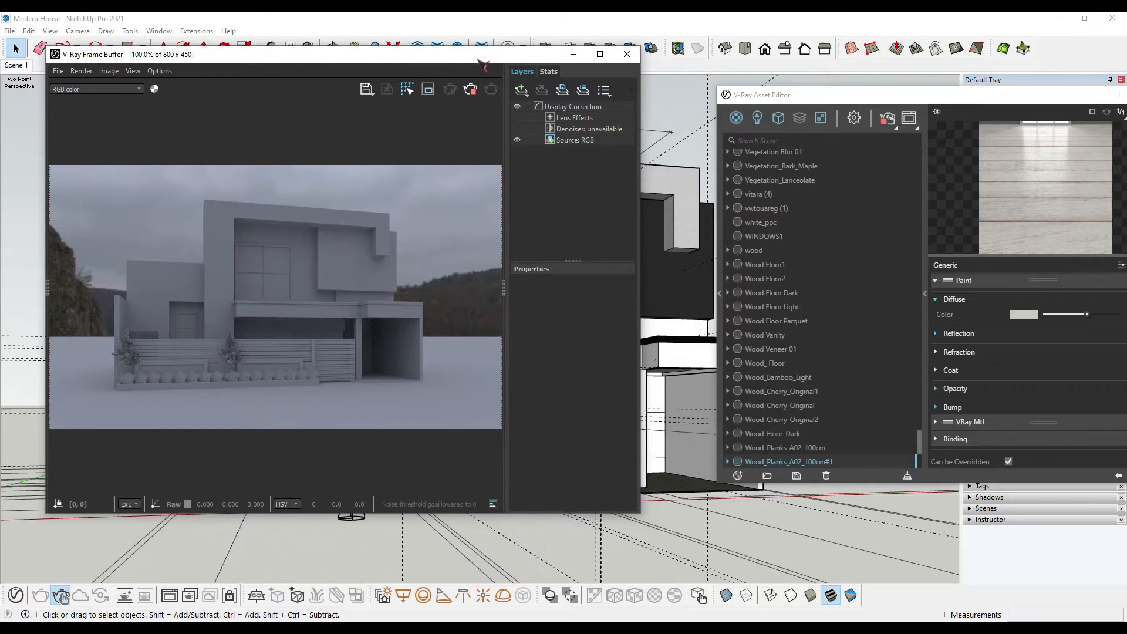
pyautogui.moveTo(899, 98); pyautogui.dragTo(832, 65)
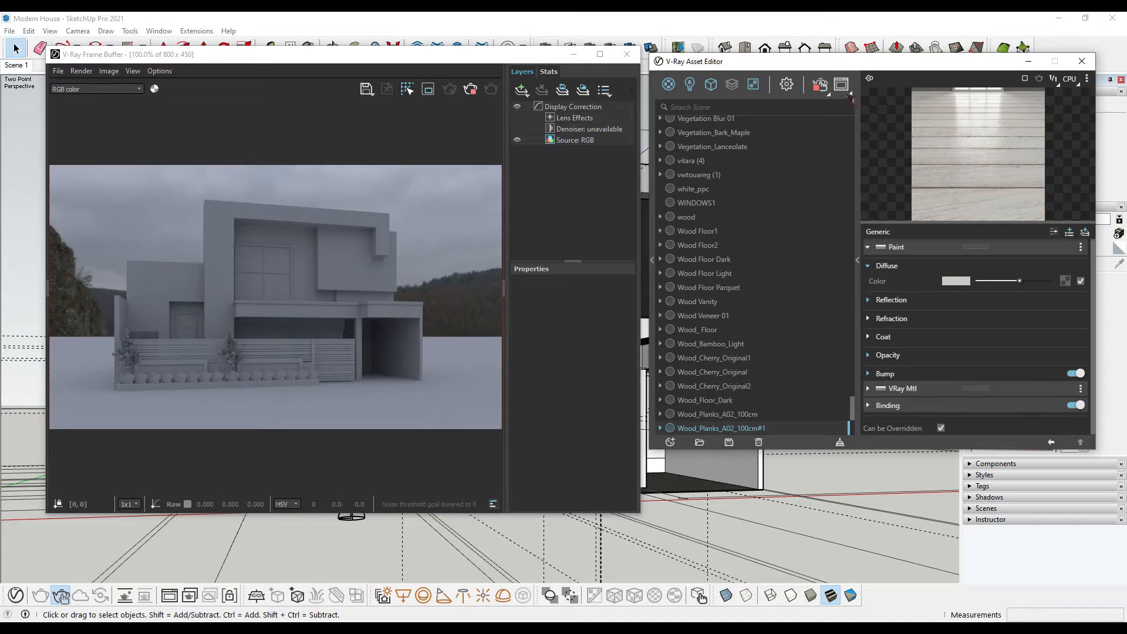
# Step: Turn off Material Override in the render settings and expand the Camera settings
pyautogui.click(786, 84)
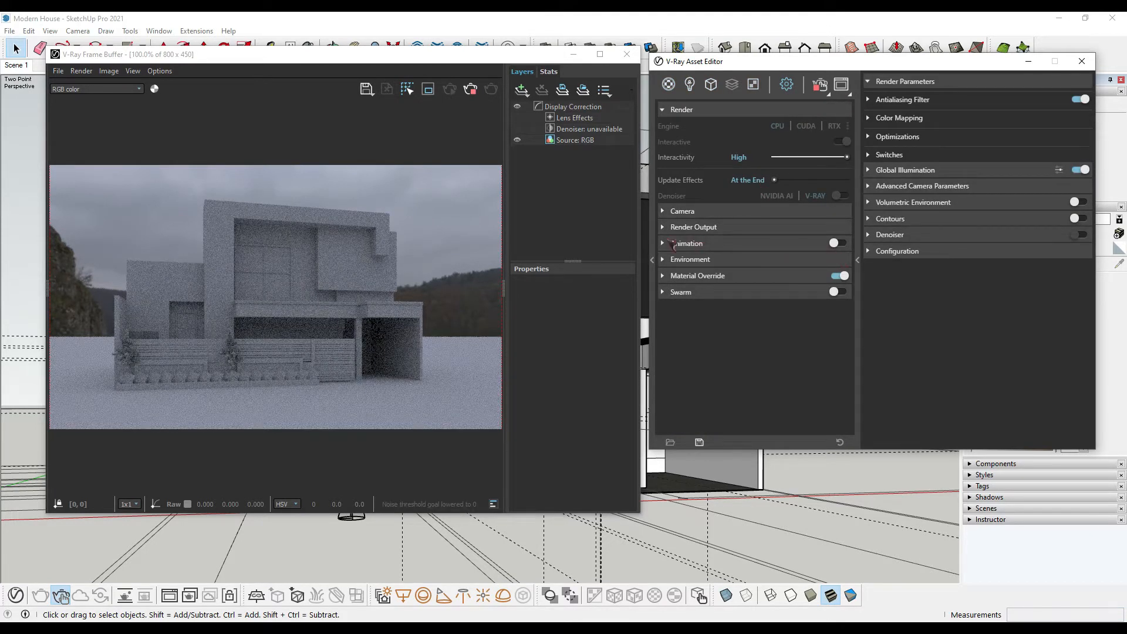
pyautogui.click(841, 276)
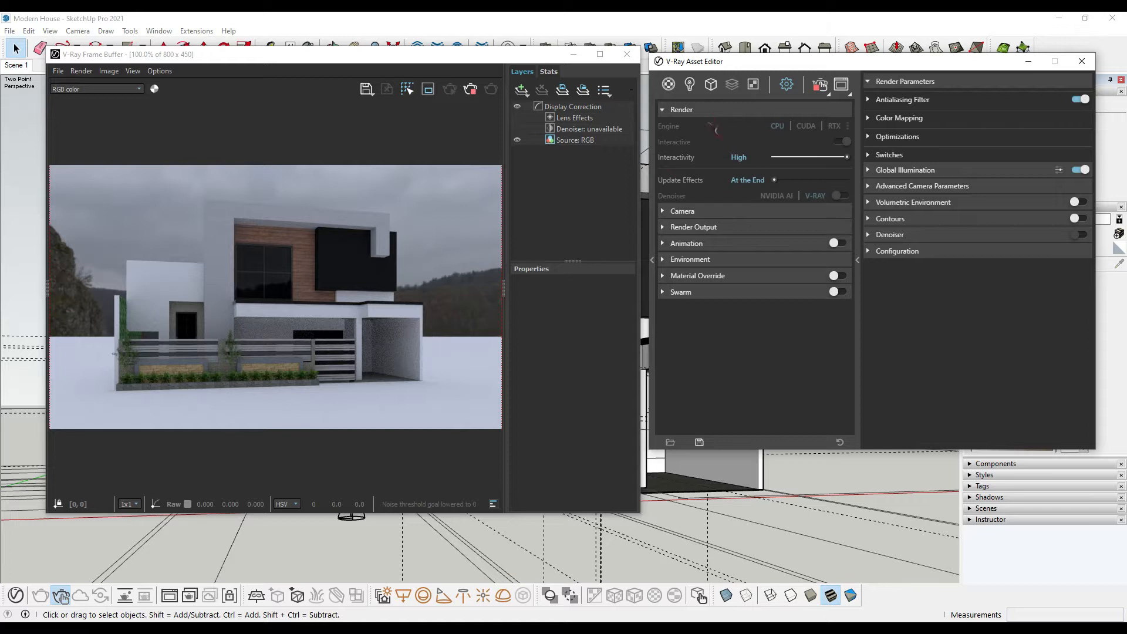
pyautogui.click(669, 211)
# Step: Try camera exposure values (EV) of 8 and 9 on the interactive render
pyautogui.click(734, 282)
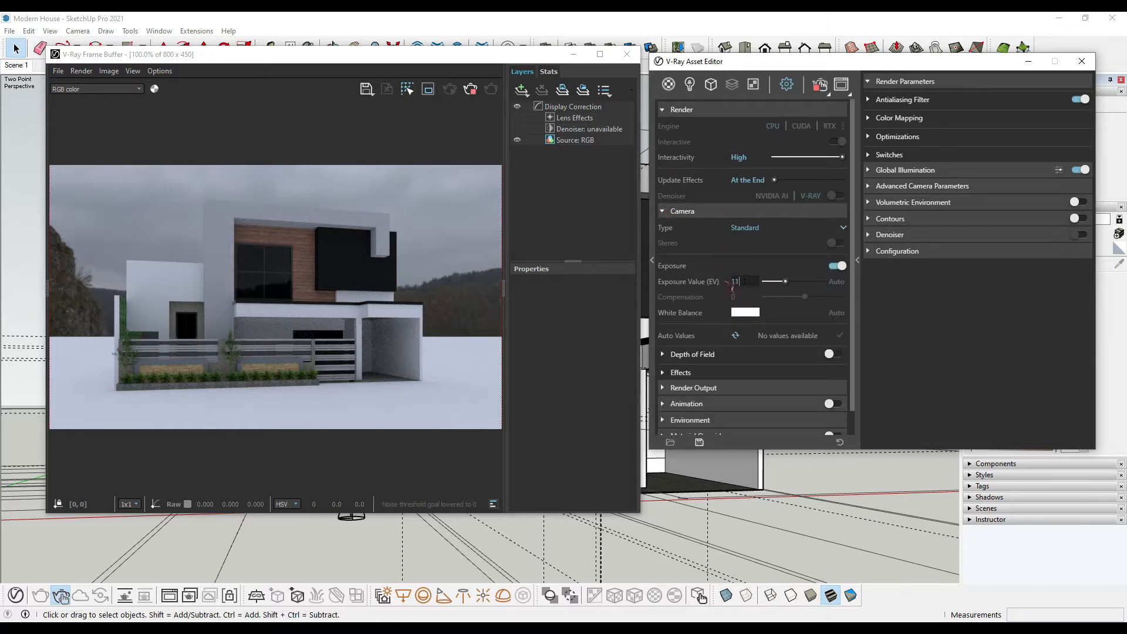
pyautogui.write('8')
pyautogui.press('Return')
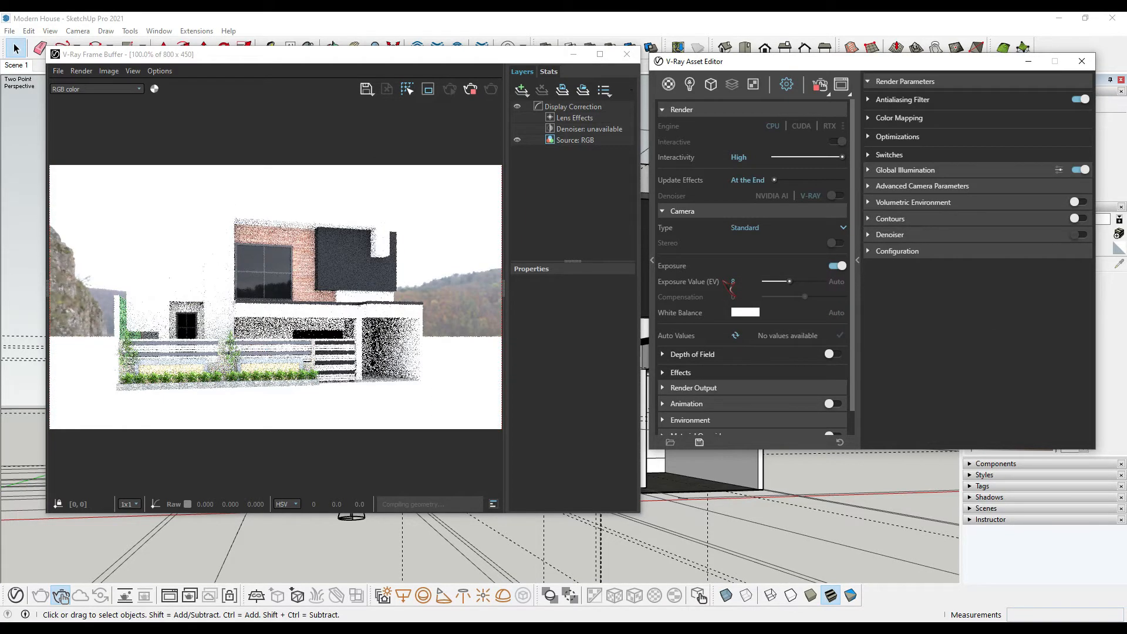
pyautogui.click(735, 282)
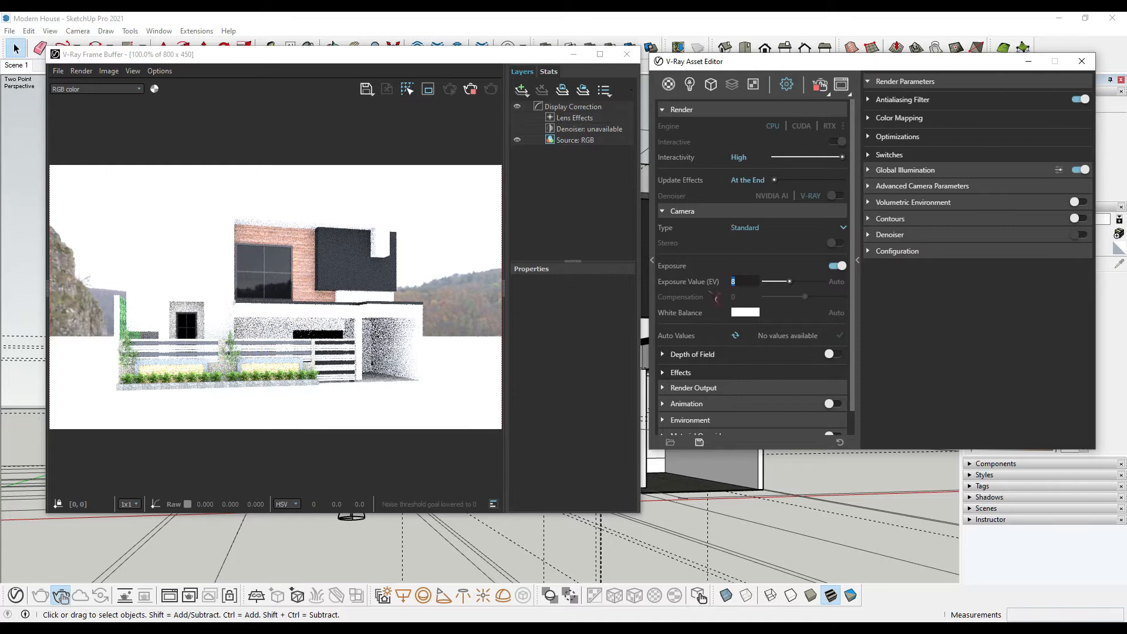
pyautogui.write('9')
pyautogui.press('Return')
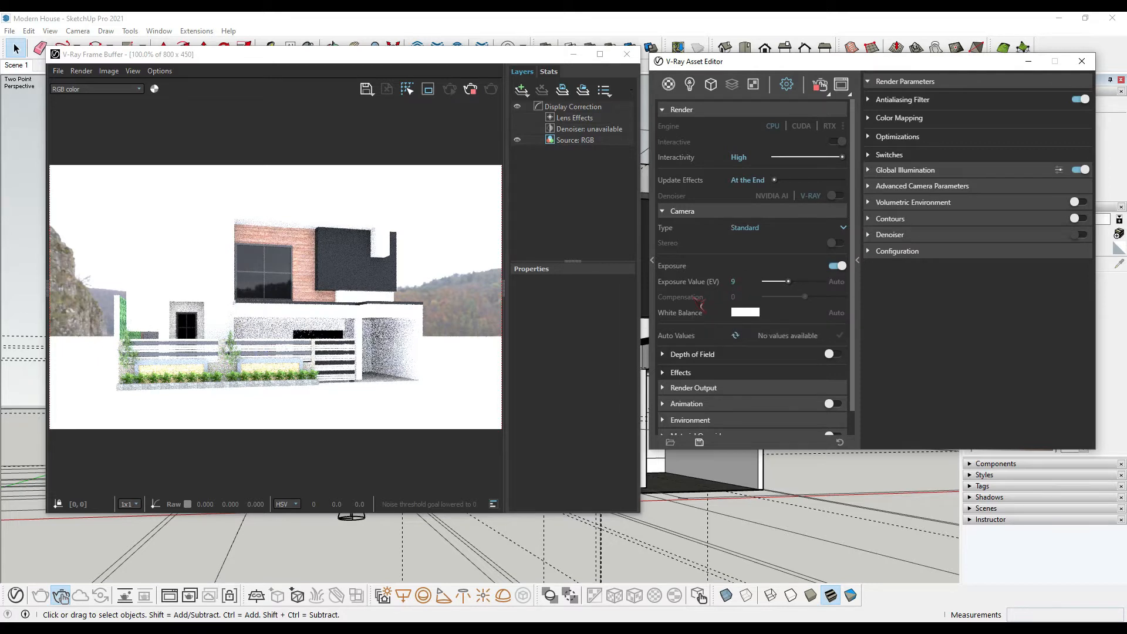
# Step: Set the camera's Exposure Value (EV) to 10
pyautogui.click(734, 283)
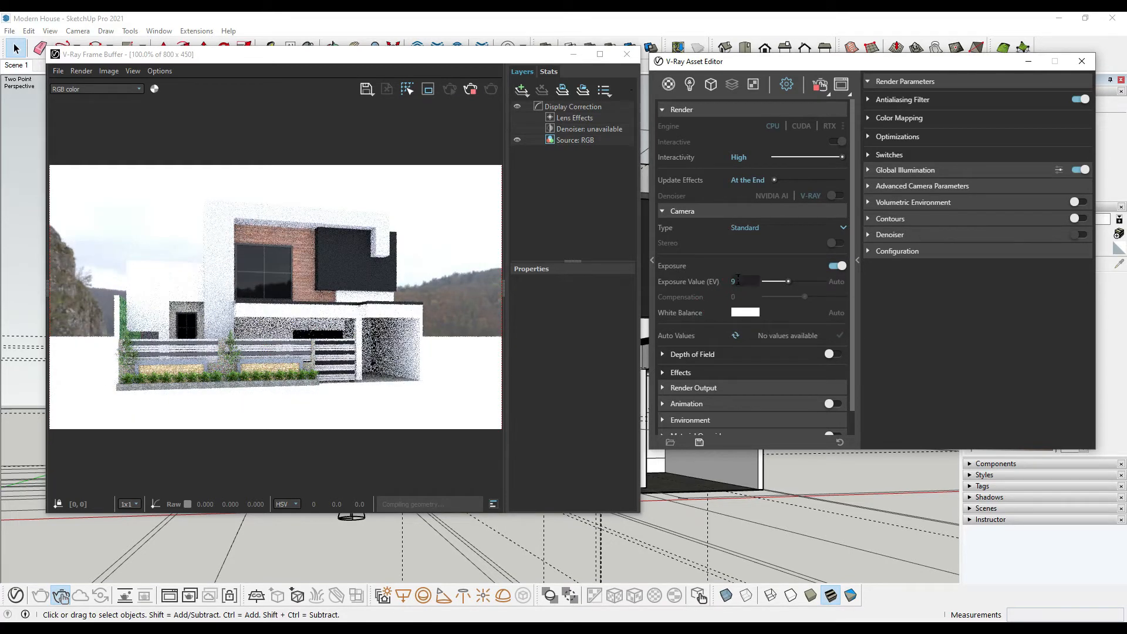
pyautogui.write('10')
pyautogui.press('Return')
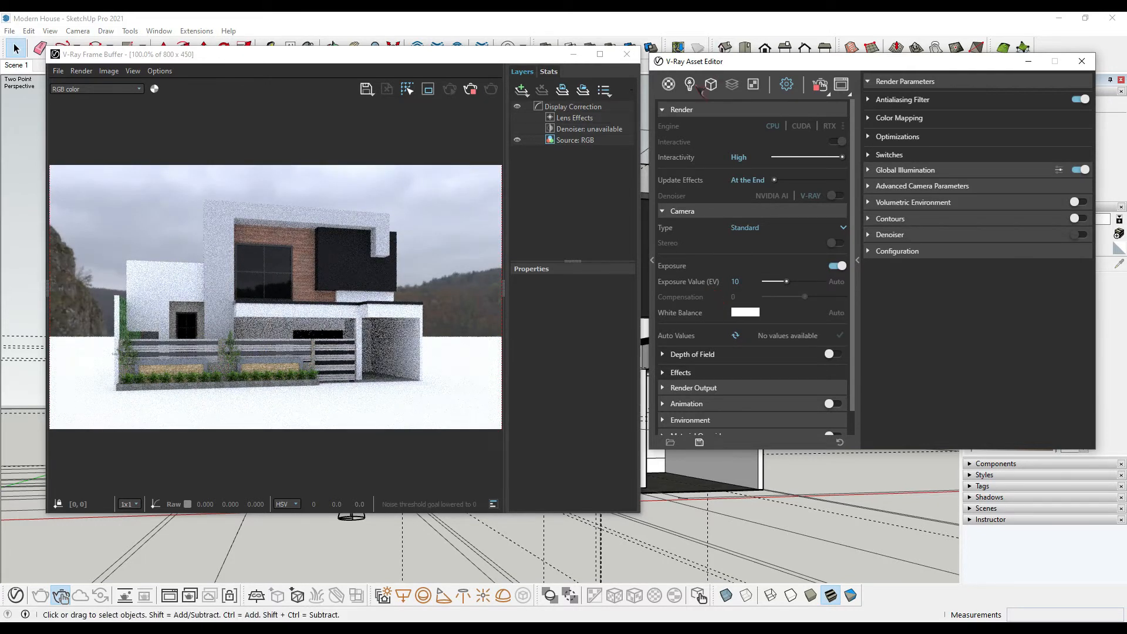
# Step: Set the Dome Light's intensity to 3 in the scene lights, with the parameters pane collapsed
pyautogui.click(691, 85)
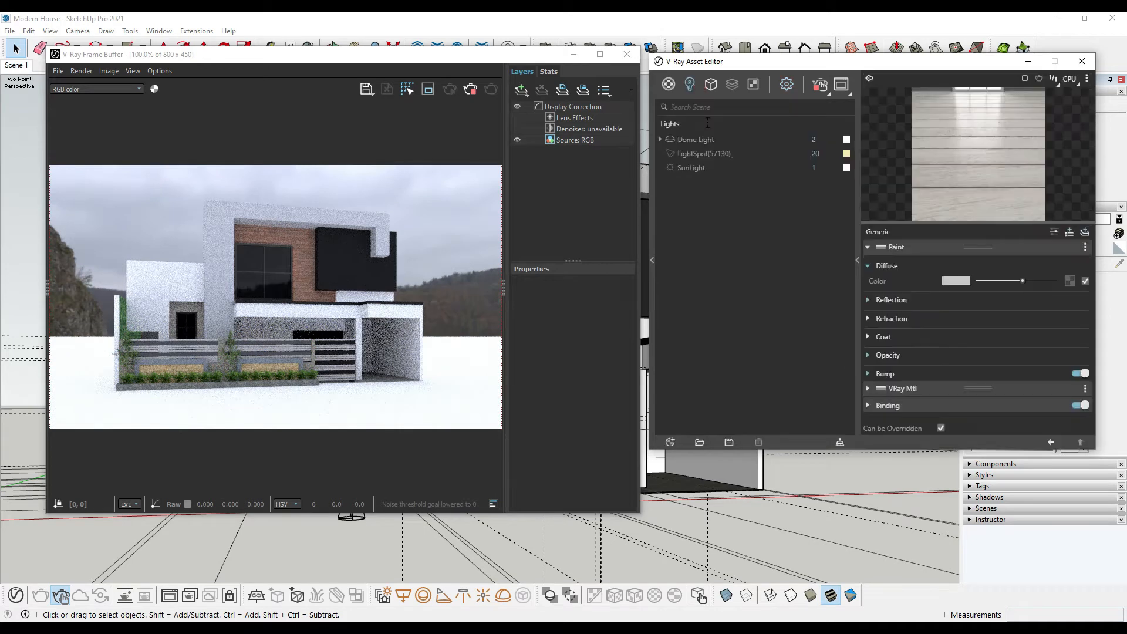
pyautogui.click(858, 261)
pyautogui.click(706, 140)
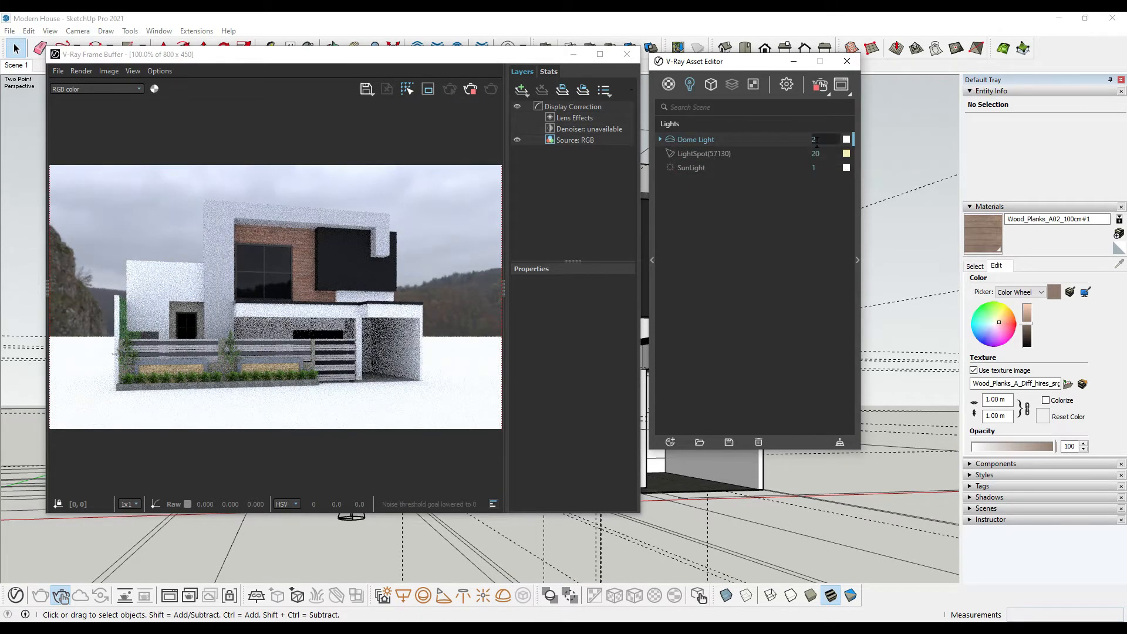
pyautogui.click(814, 140)
pyautogui.write('3')
pyautogui.press('Return')
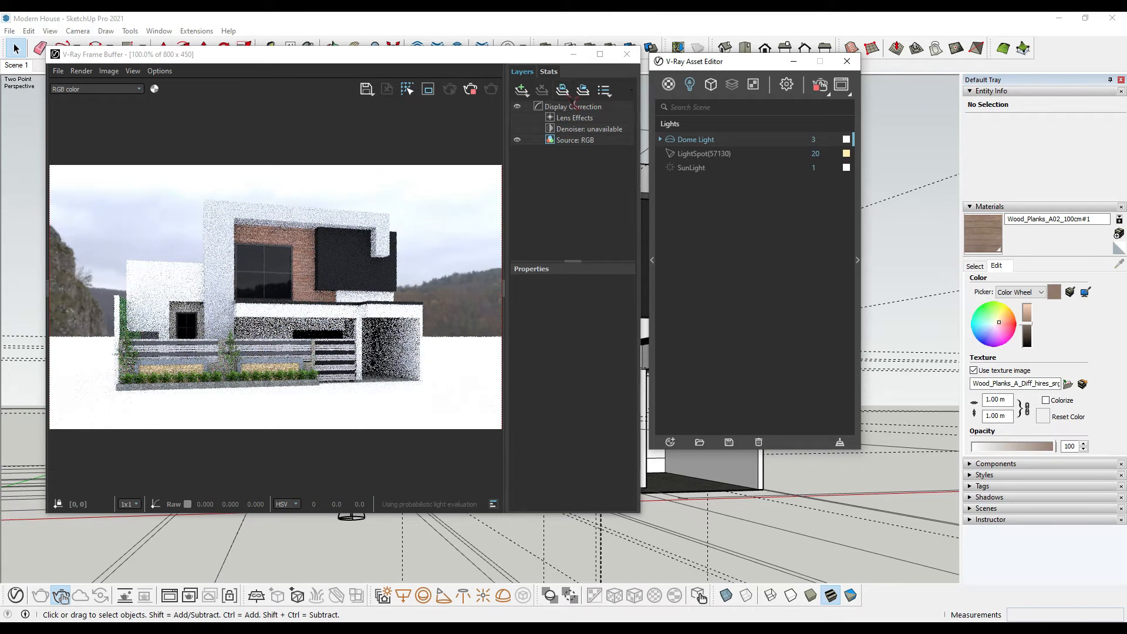
# Step: Load the VFB layers file Exterior Day scene.vfbl from the VFB Layers folder into the frame buffer
pyautogui.click(583, 90)
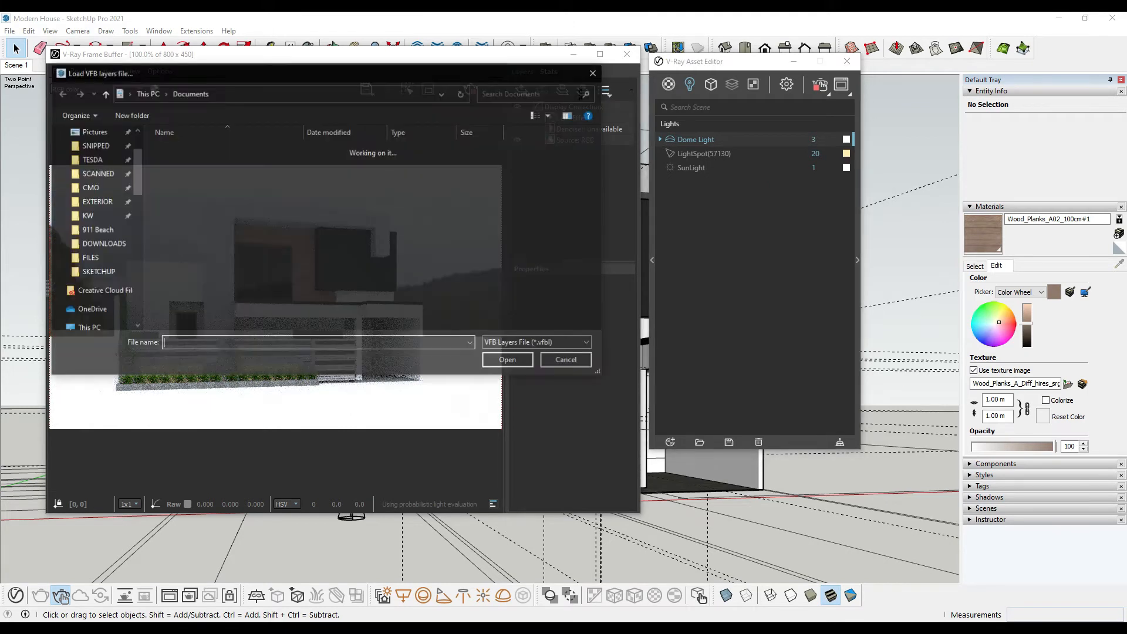
pyautogui.doubleClick(244, 242)
pyautogui.click(262, 214)
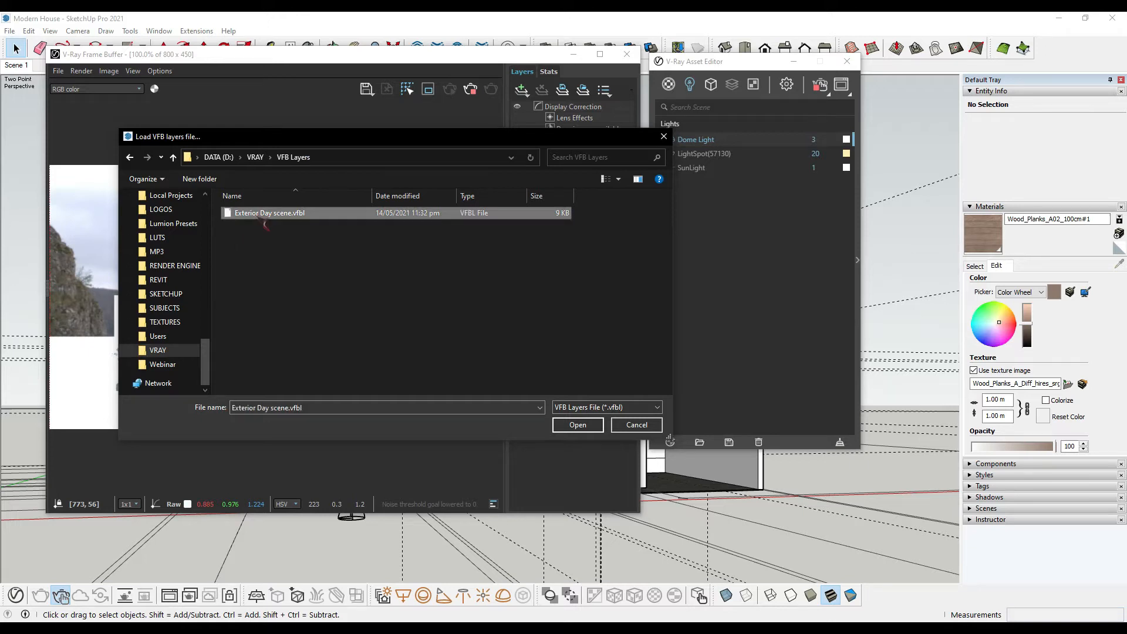
pyautogui.click(579, 425)
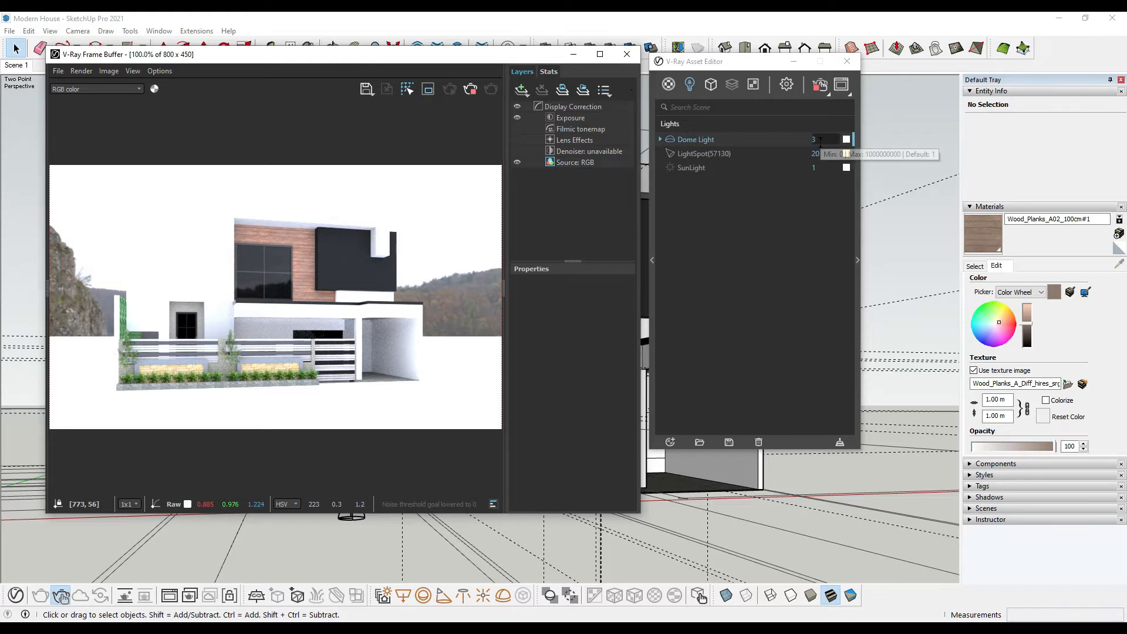
# Step: Set the camera's Exposure Value (EV) to 12 in the render settings
pyautogui.click(786, 84)
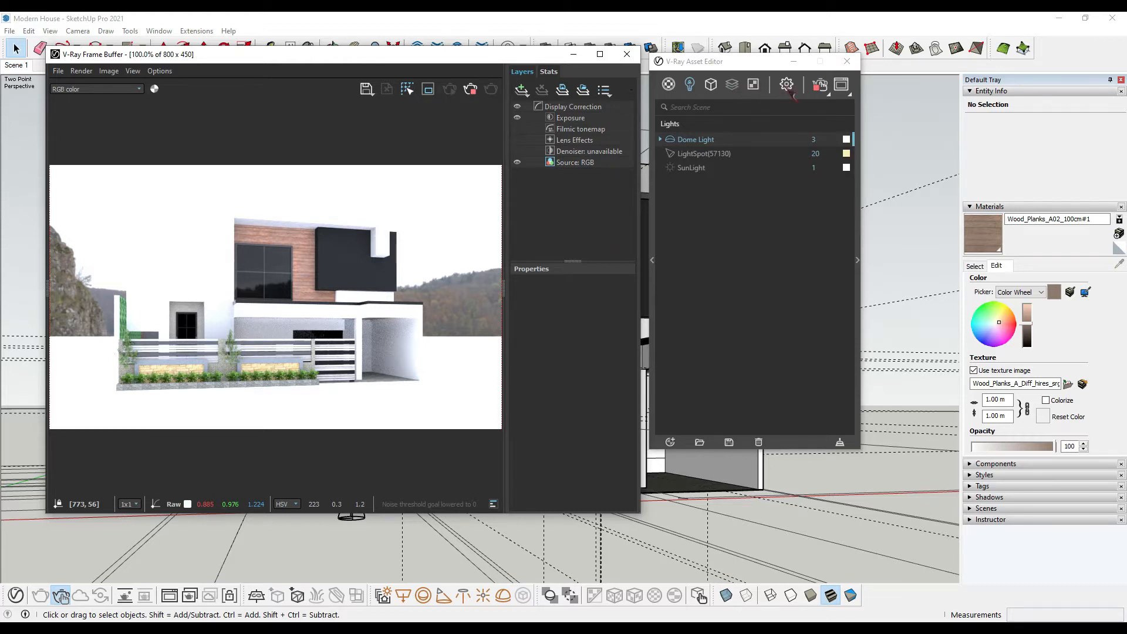
pyautogui.doubleClick(737, 282)
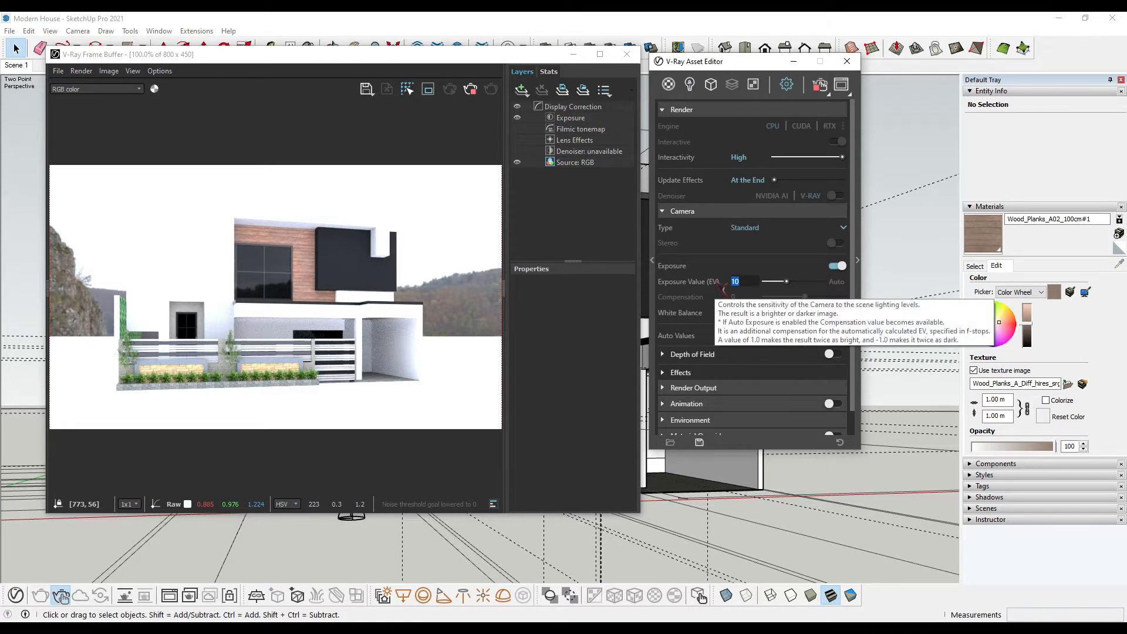
pyautogui.write('12')
pyautogui.press('Return')
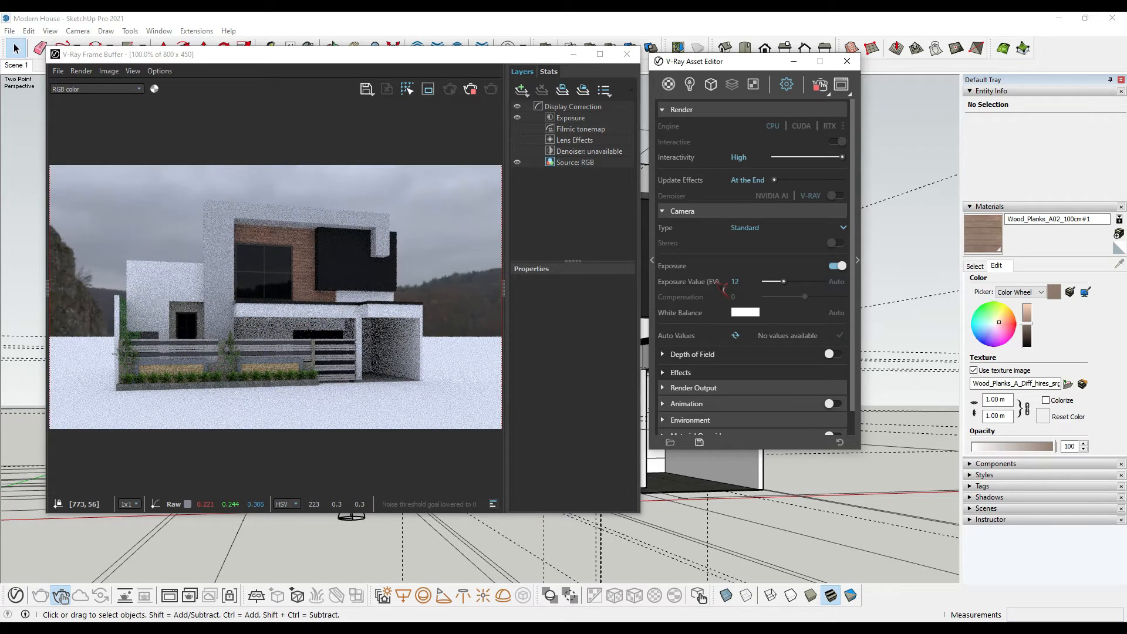
# Step: Examine the house facade and the overall exposure in the interactive render, both close up and in full
pyautogui.scroll(1, 258, 317)
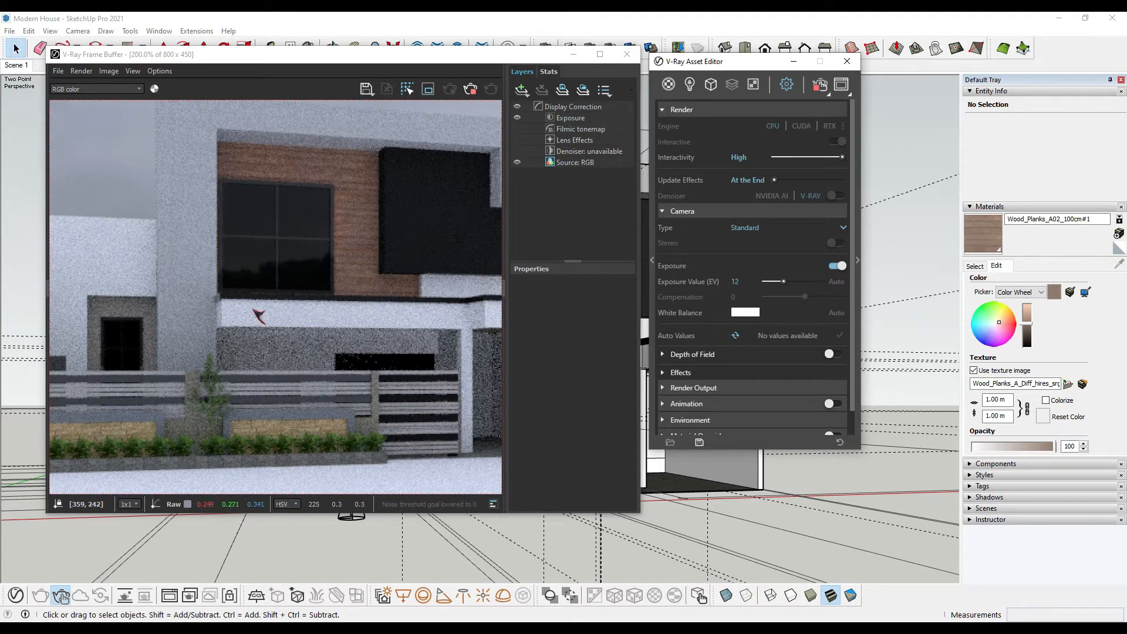
pyautogui.scroll(-1, 258, 317)
pyautogui.scroll(1, 242, 322)
pyautogui.scroll(-1, 242, 322)
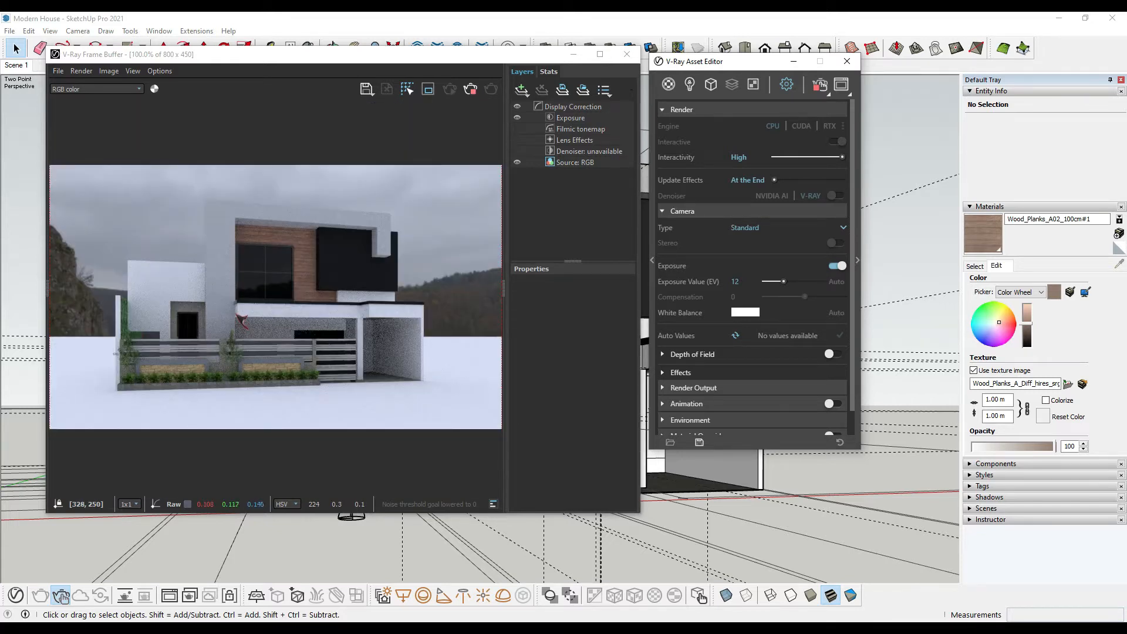
pyautogui.scroll(1, 241, 320)
pyautogui.scroll(1, 252, 327)
pyautogui.scroll(-3, 258, 323)
pyautogui.scroll(4, 295, 301)
pyautogui.scroll(-3, 297, 302)
pyautogui.scroll(-1, 291, 308)
pyautogui.scroll(2, 279, 320)
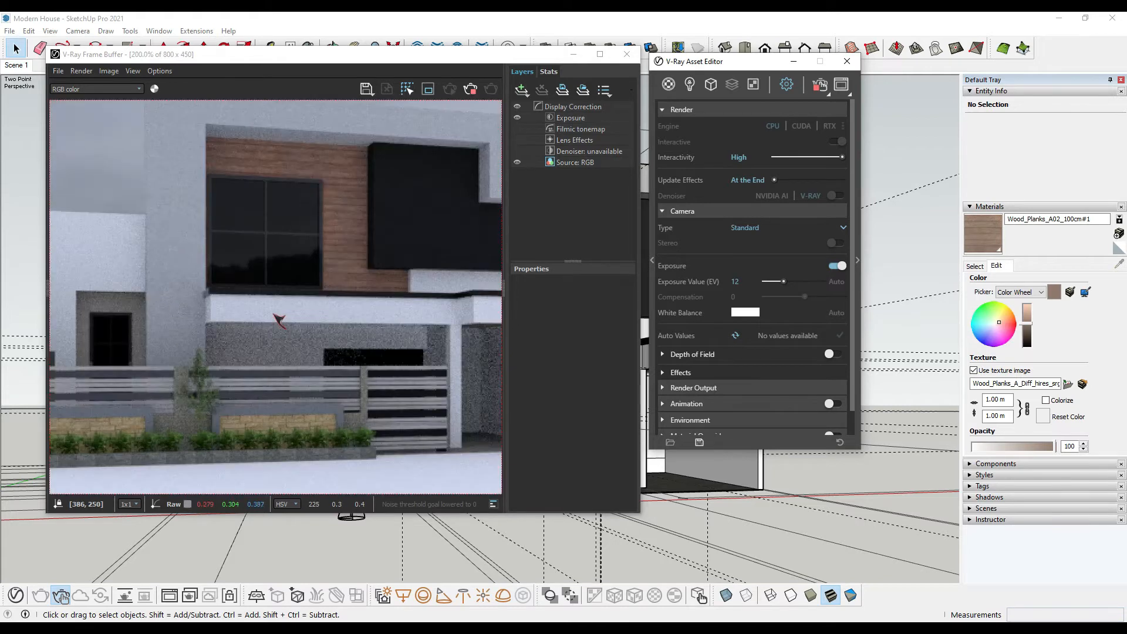
pyautogui.scroll(-1, 279, 320)
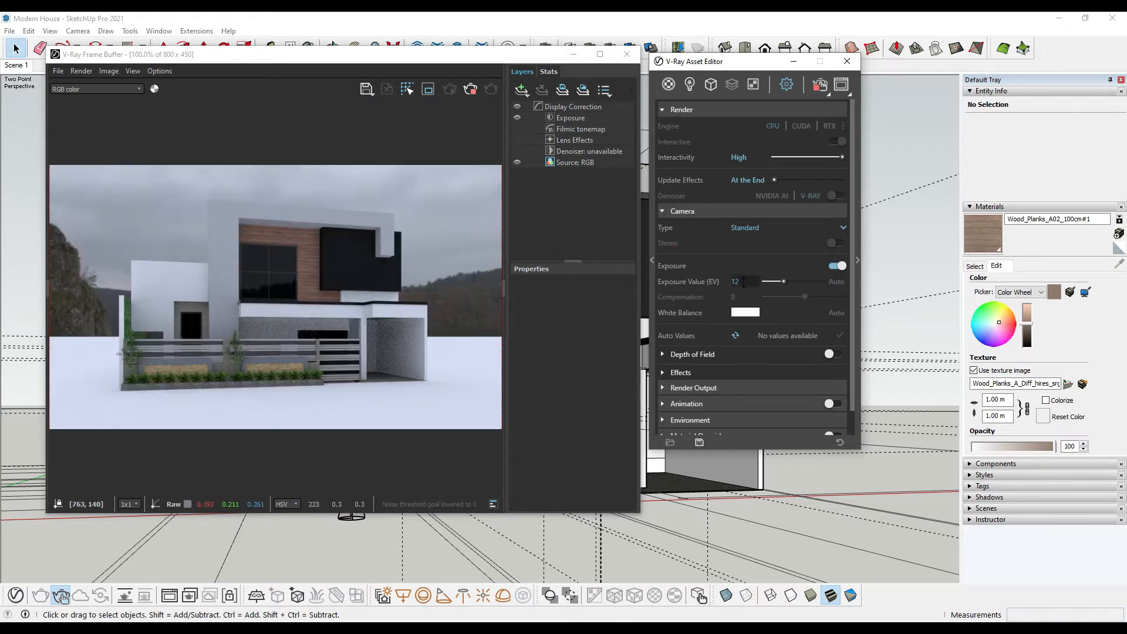
# Step: Try a Dome Light intensity of 2.5 on the interactive render
pyautogui.doubleClick(741, 282)
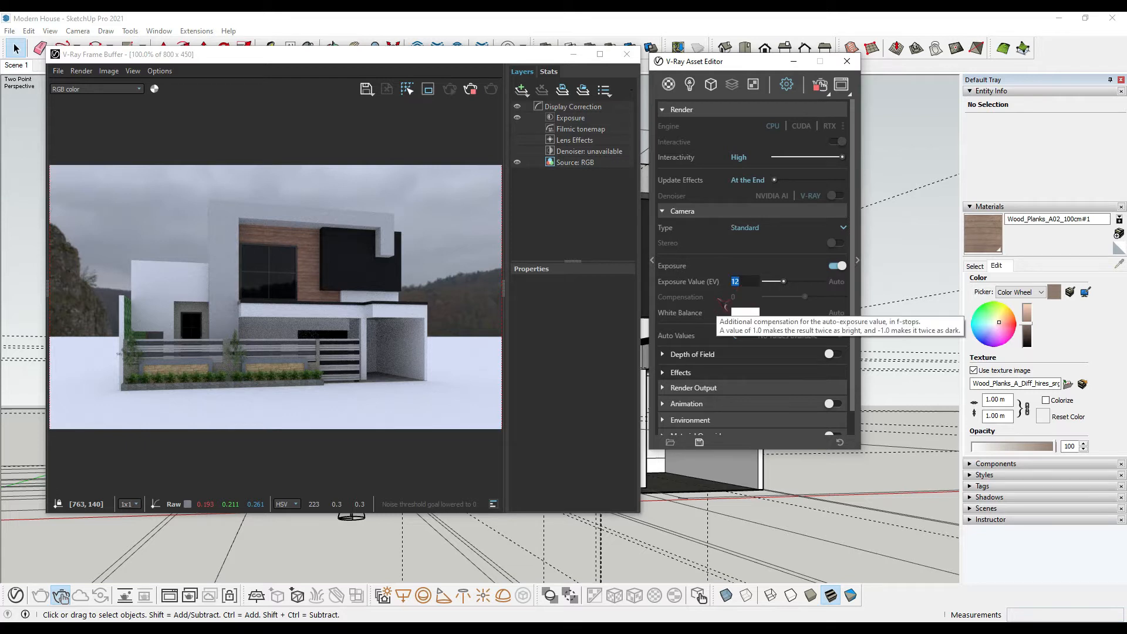
pyautogui.click(690, 84)
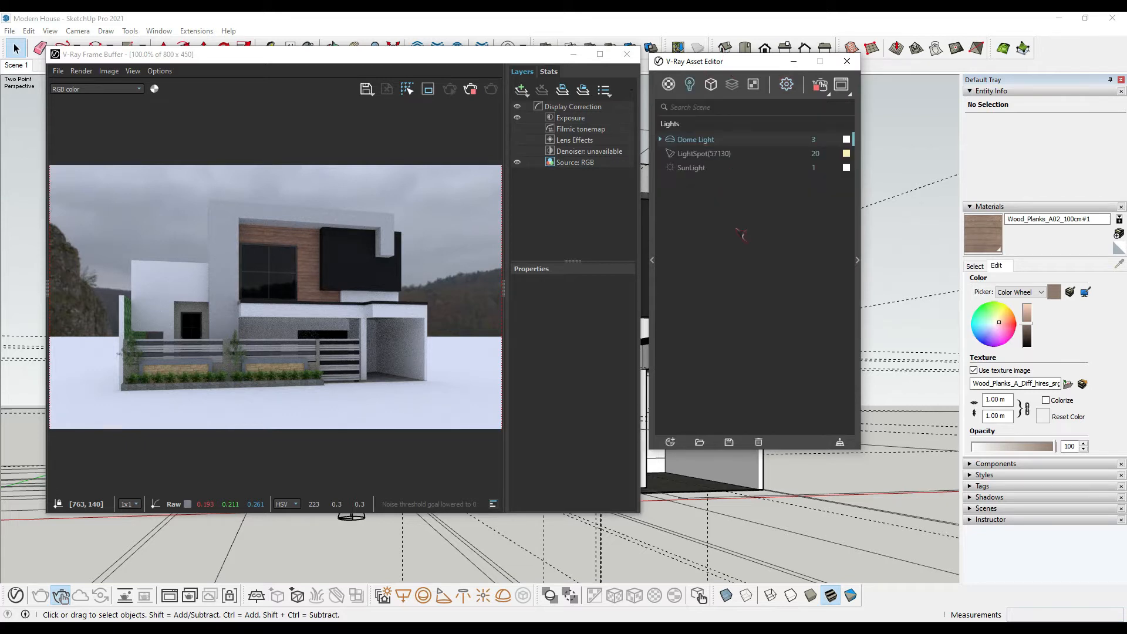
pyautogui.doubleClick(814, 139)
pyautogui.write('2')
pyautogui.press('Return')
pyautogui.press('Return')
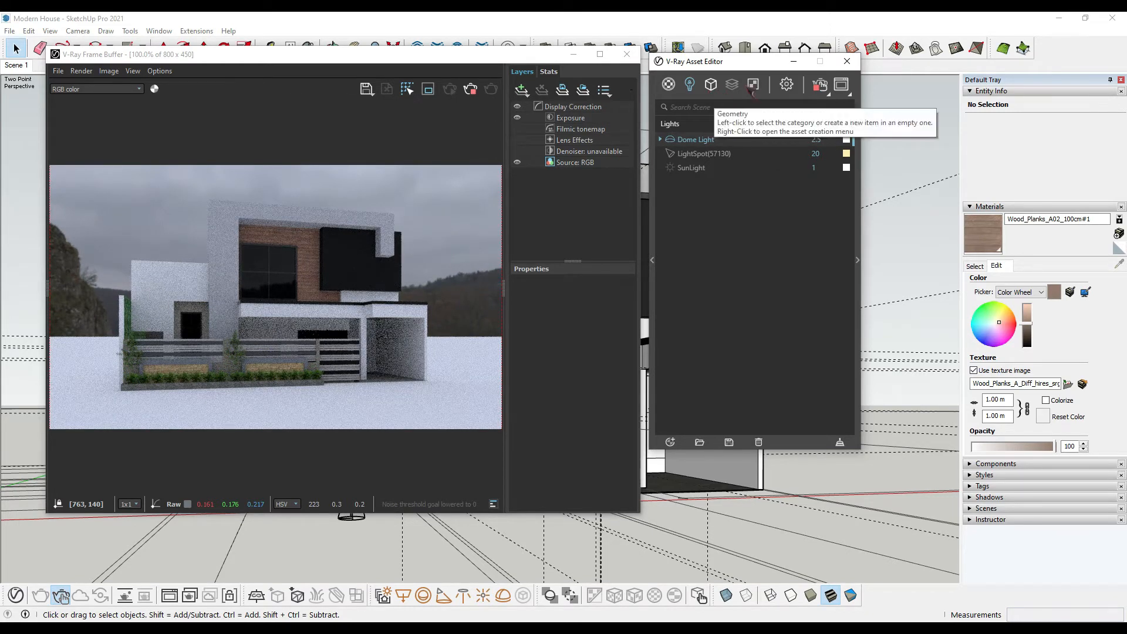
# Step: Review the camera exposure, the expanded render parameters and the Denoiser options in the render settings
pyautogui.click(786, 84)
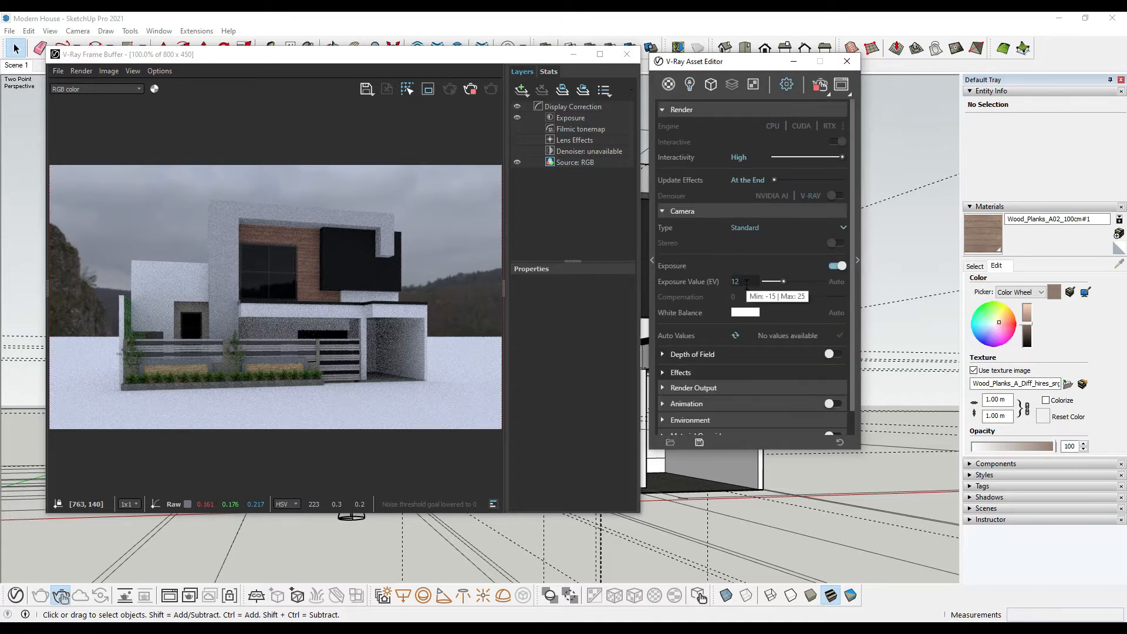
pyautogui.click(859, 262)
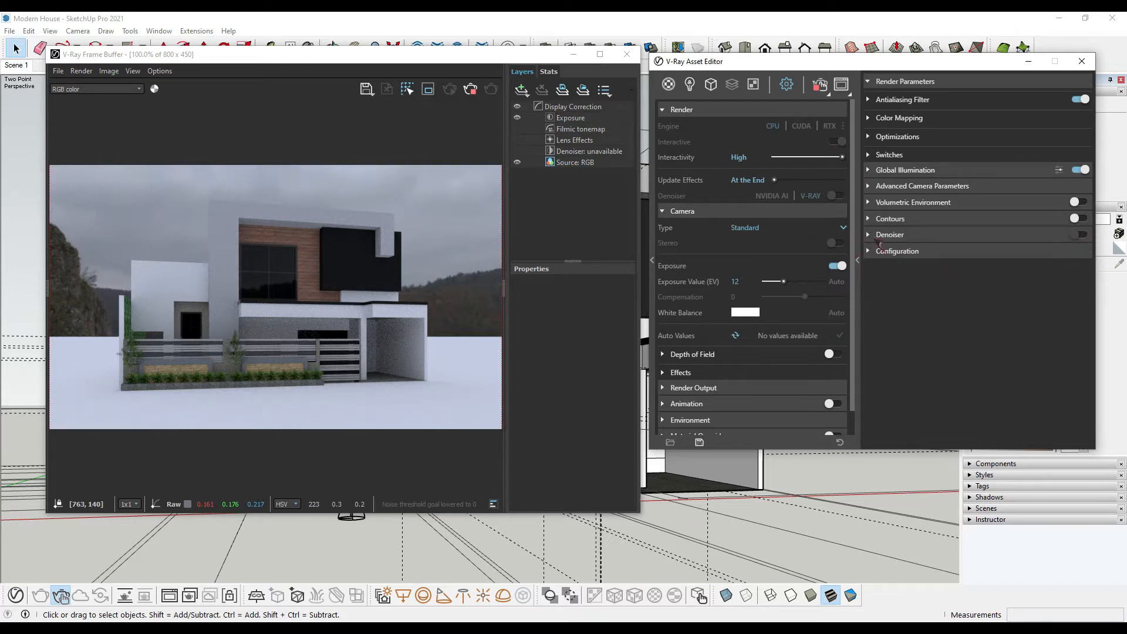
pyautogui.click(874, 238)
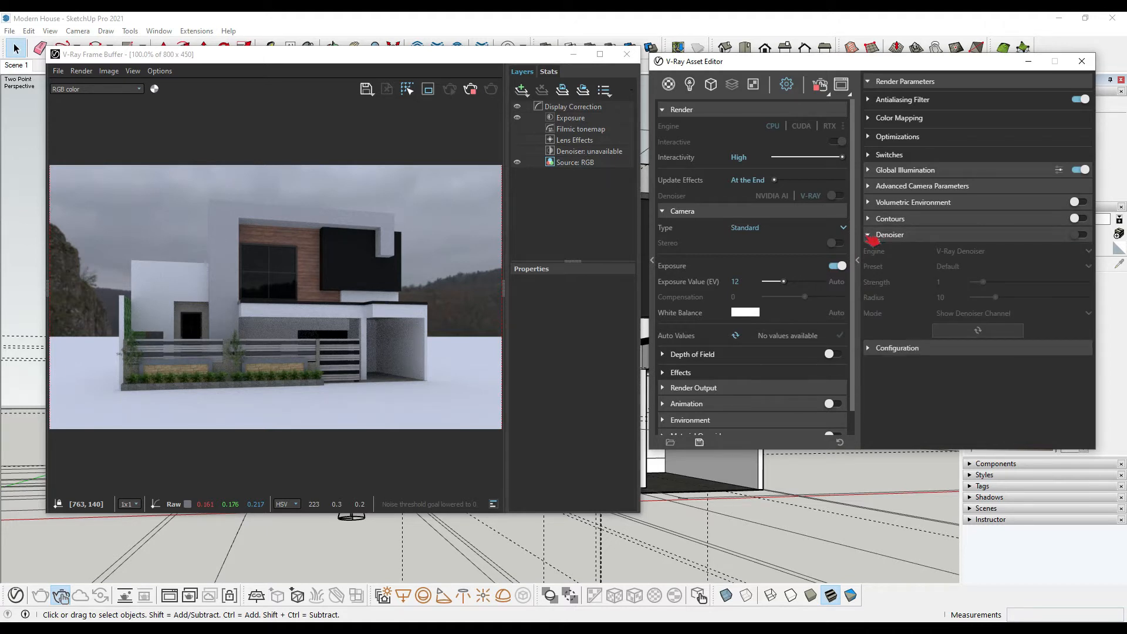
pyautogui.click(872, 238)
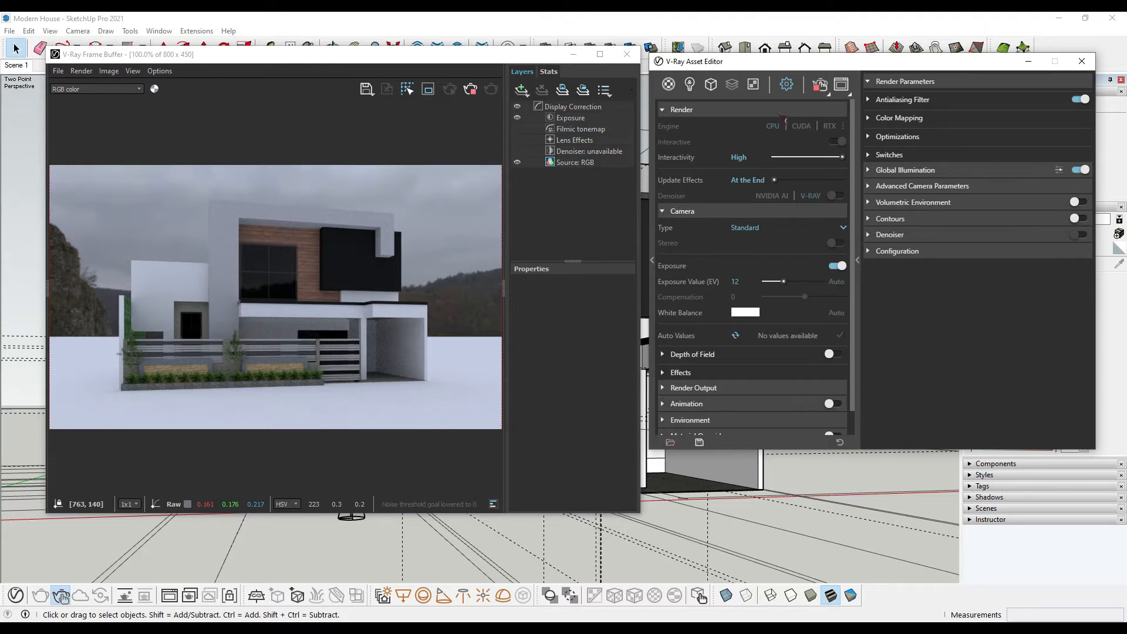
# Step: Stop the interactive render and browse for a render settings file in the SKP Vray Settings folder inside VRAY on drive D
pyautogui.click(821, 85)
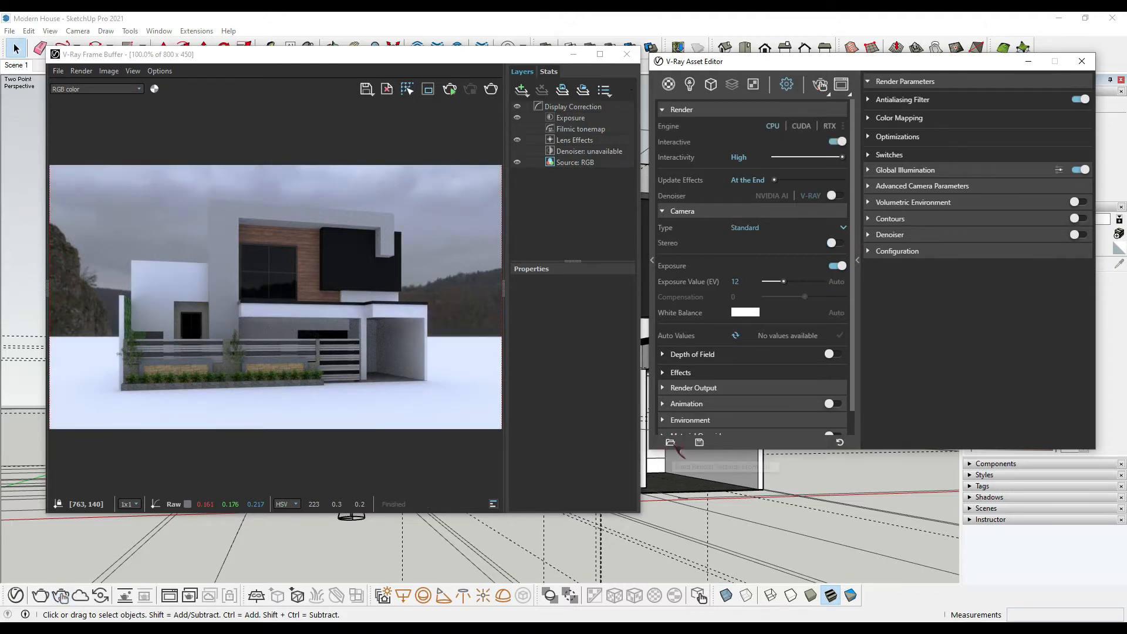
pyautogui.click(670, 443)
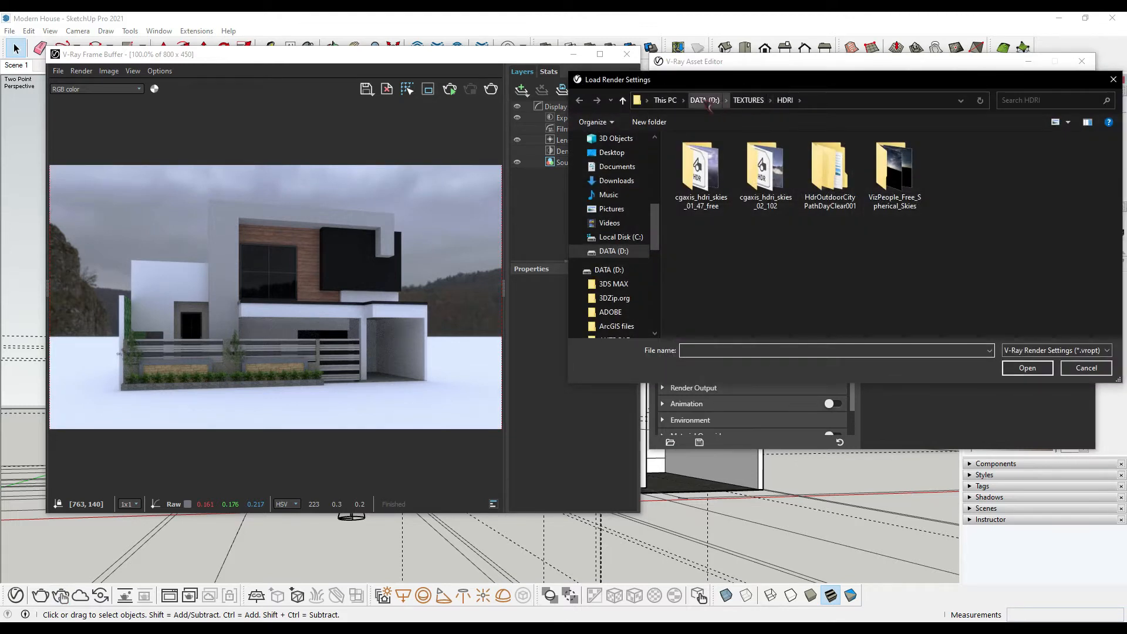
pyautogui.click(705, 100)
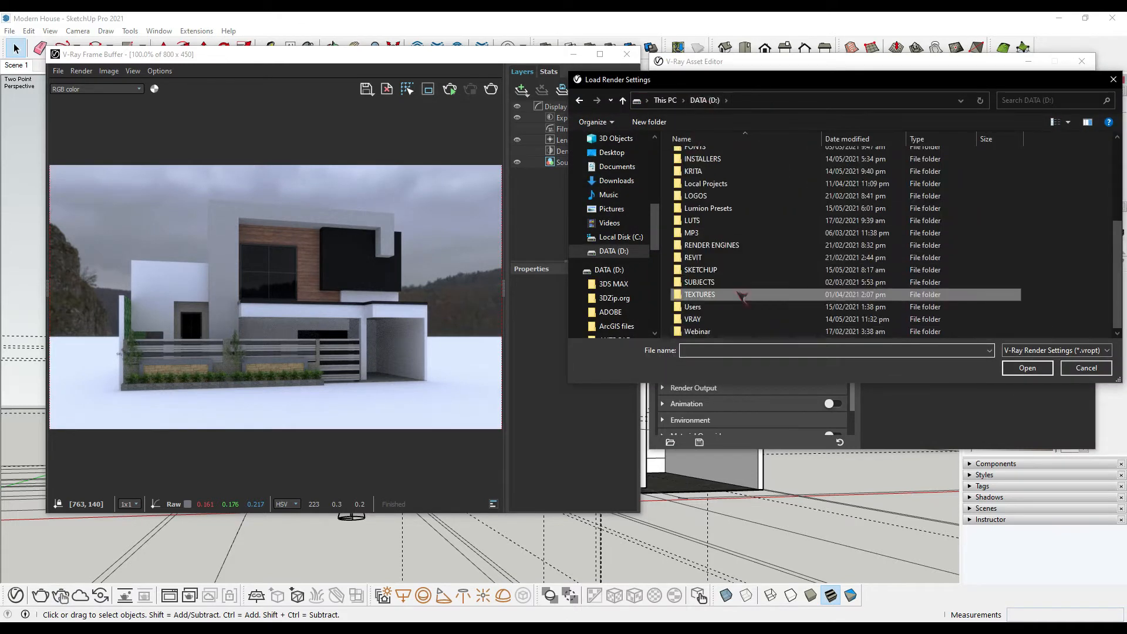
pyautogui.scroll(-1, 744, 299)
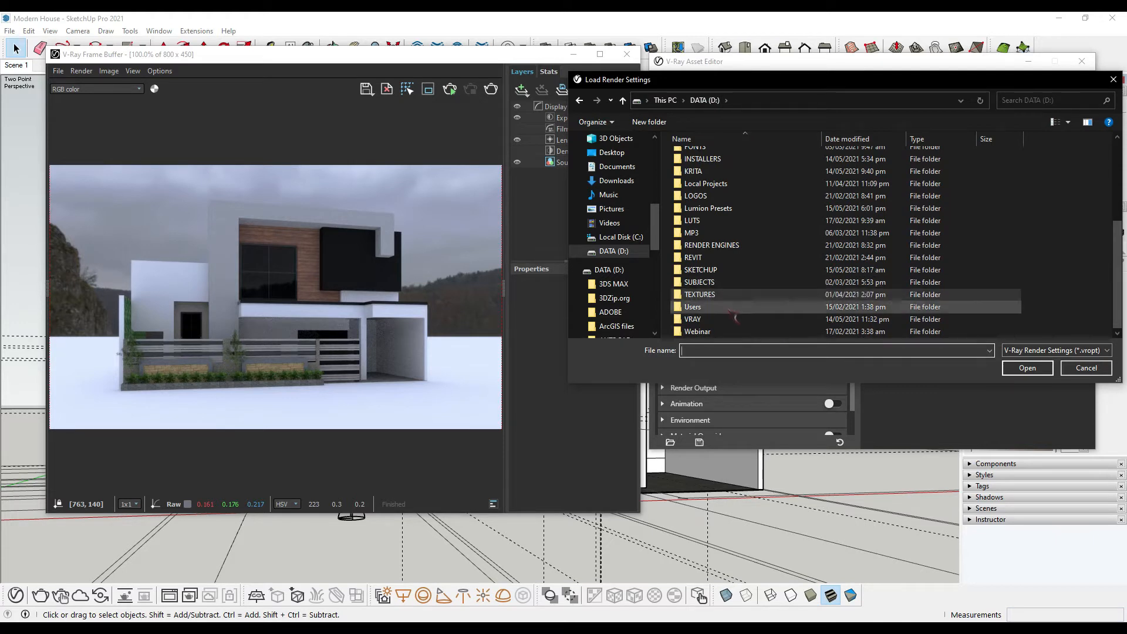
pyautogui.doubleClick(731, 318)
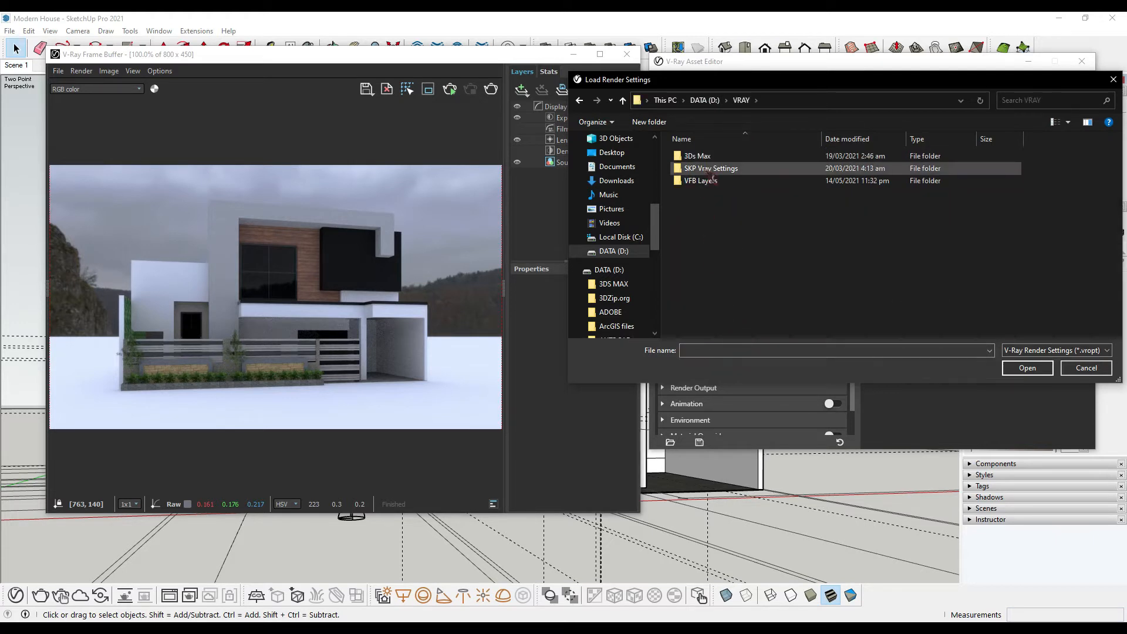
pyautogui.doubleClick(710, 169)
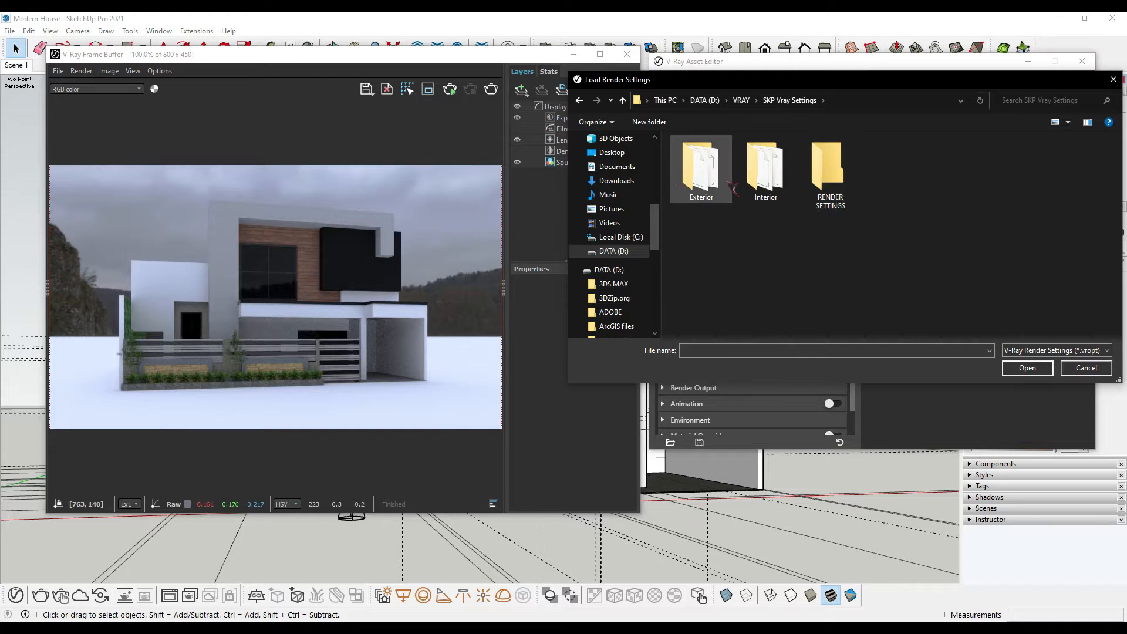
pyautogui.doubleClick(833, 186)
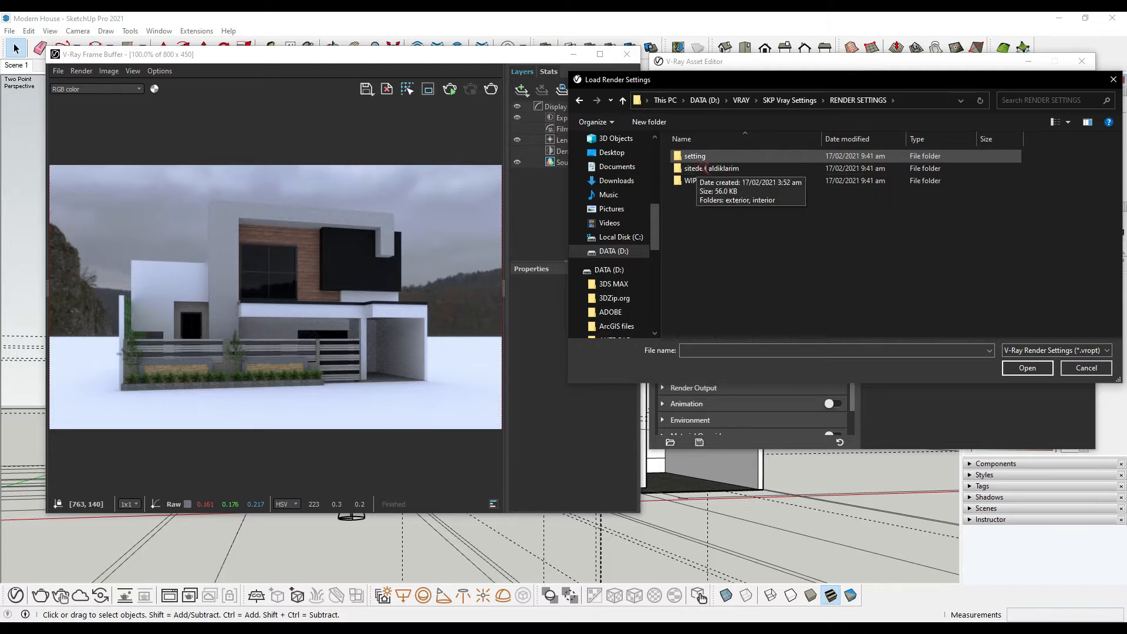
pyautogui.doubleClick(707, 169)
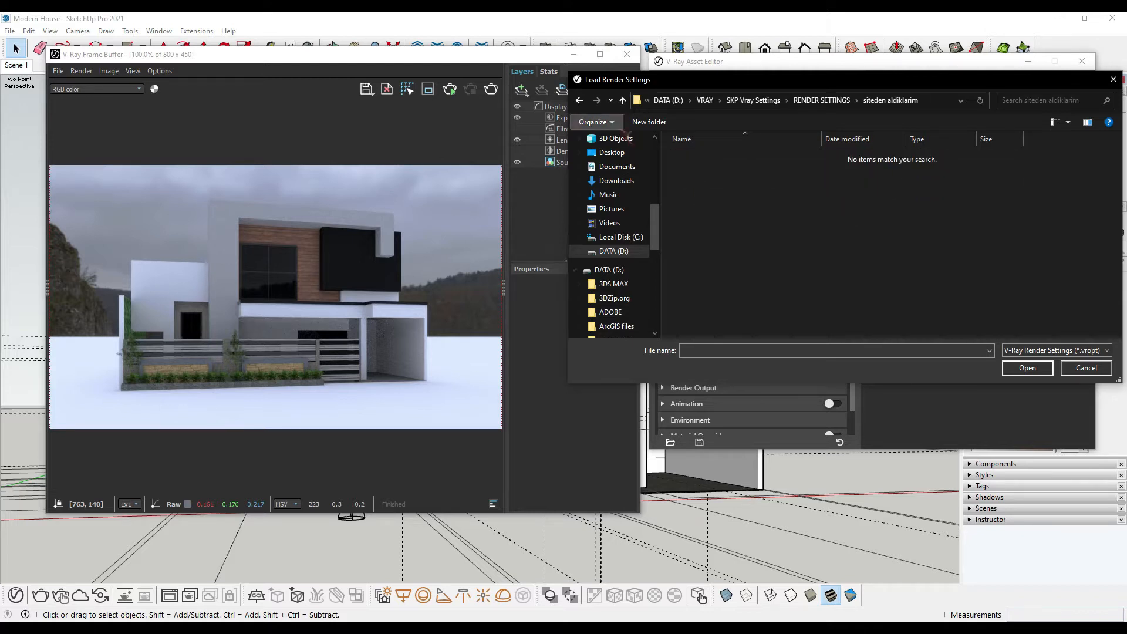
pyautogui.click(579, 101)
pyautogui.doubleClick(704, 156)
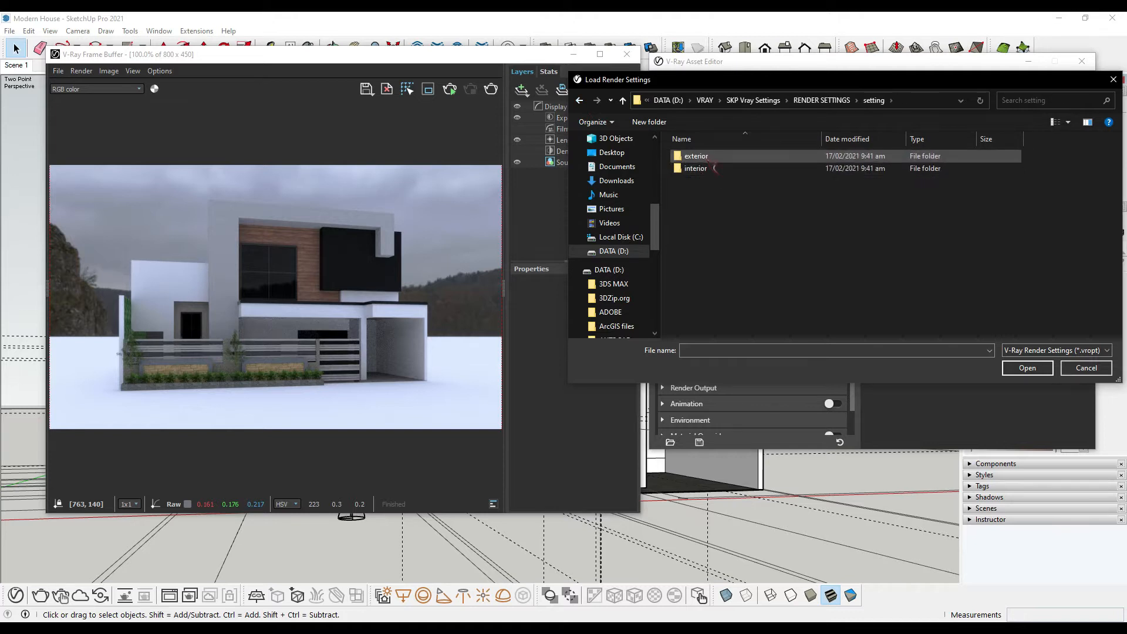
pyautogui.doubleClick(712, 157)
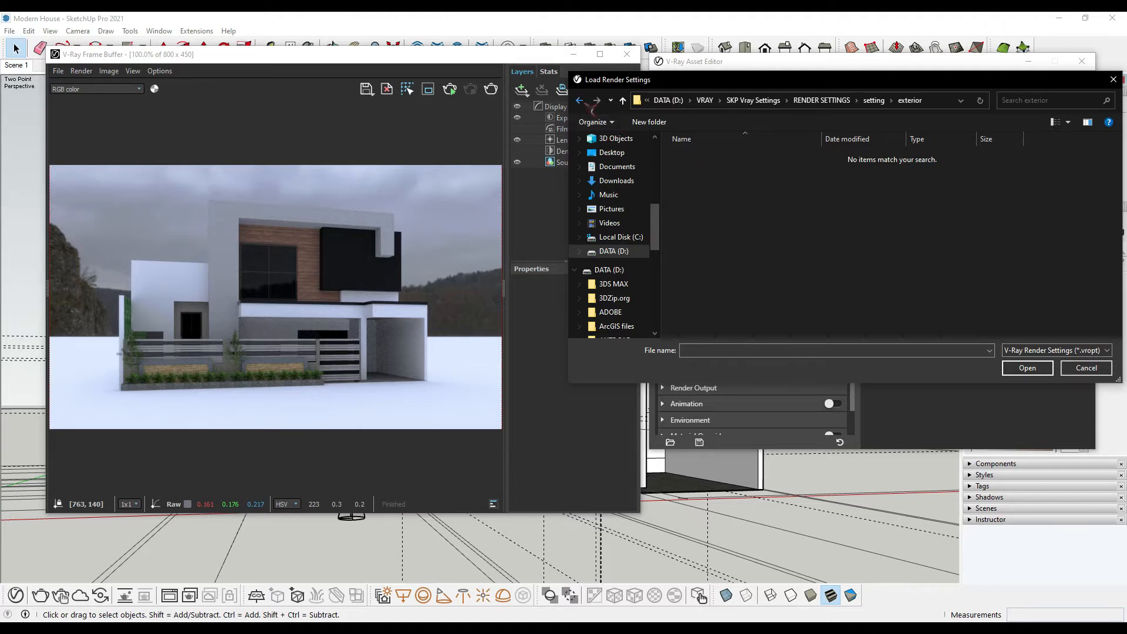
pyautogui.click(581, 101)
pyautogui.click(581, 101)
pyautogui.click(581, 101)
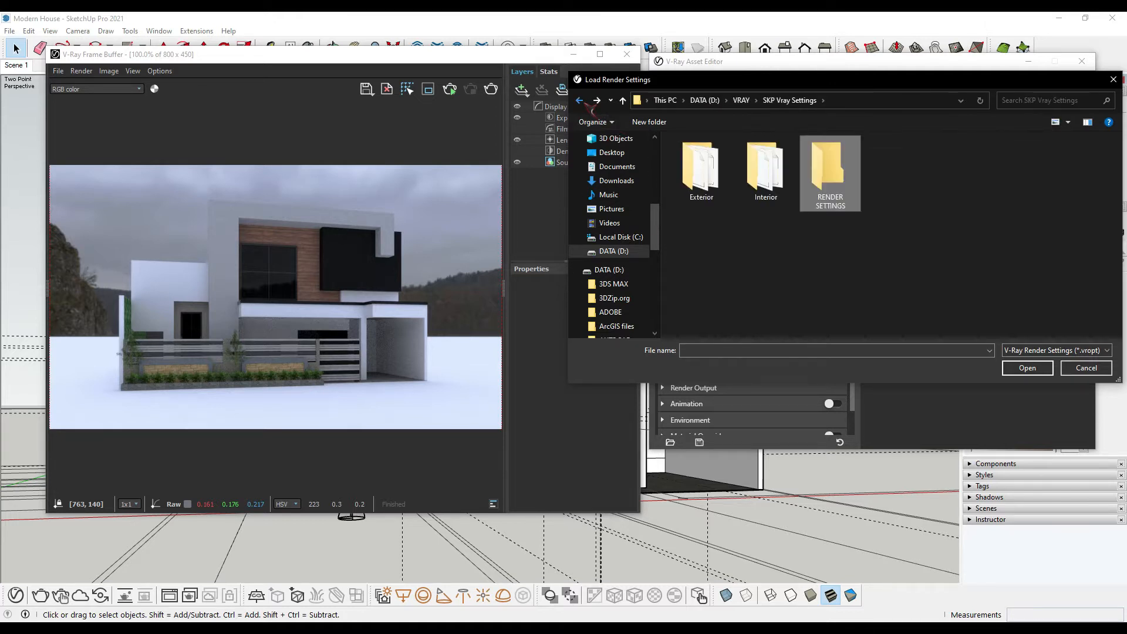
# Step: Load the render settings file Patrik_ext_DAY.vropt from the Exterior folder
pyautogui.doubleClick(731, 178)
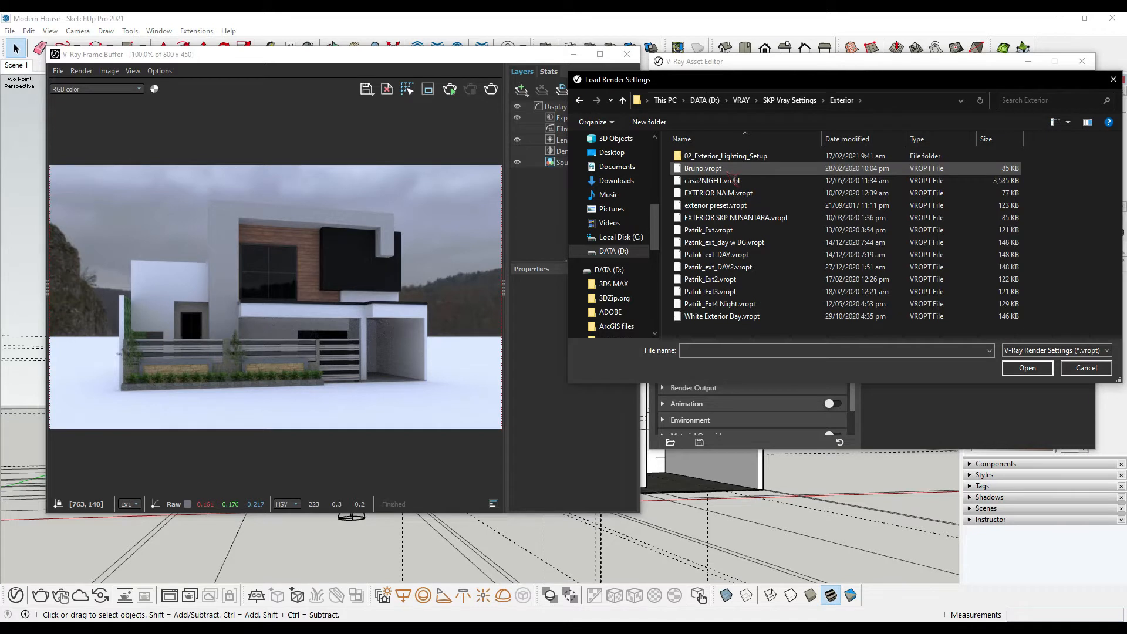
pyautogui.click(728, 255)
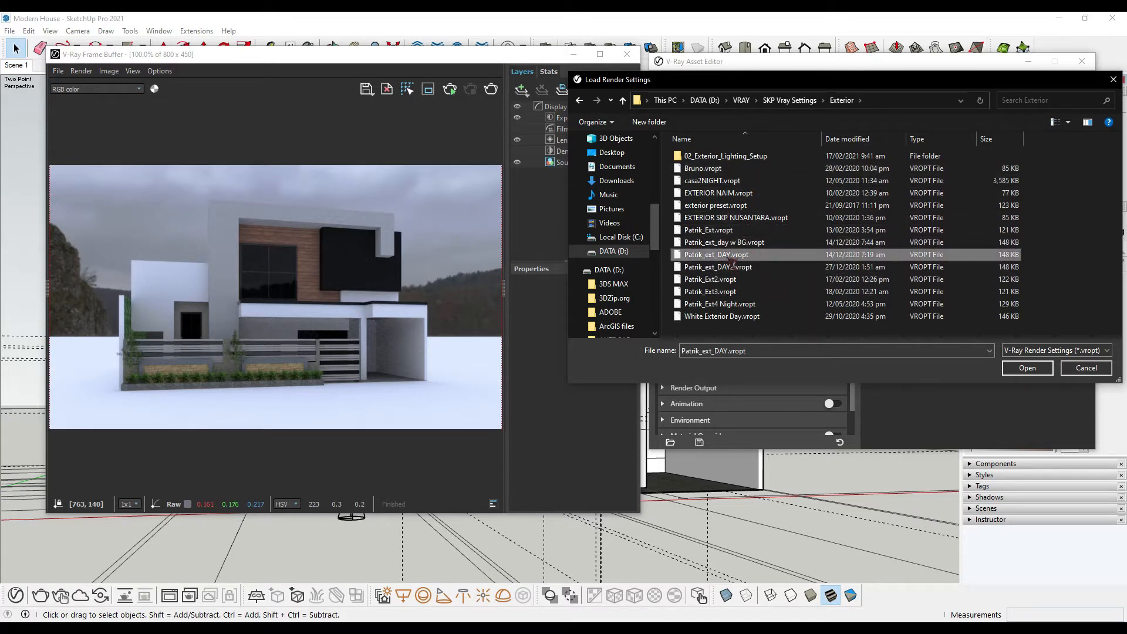
pyautogui.click(1027, 367)
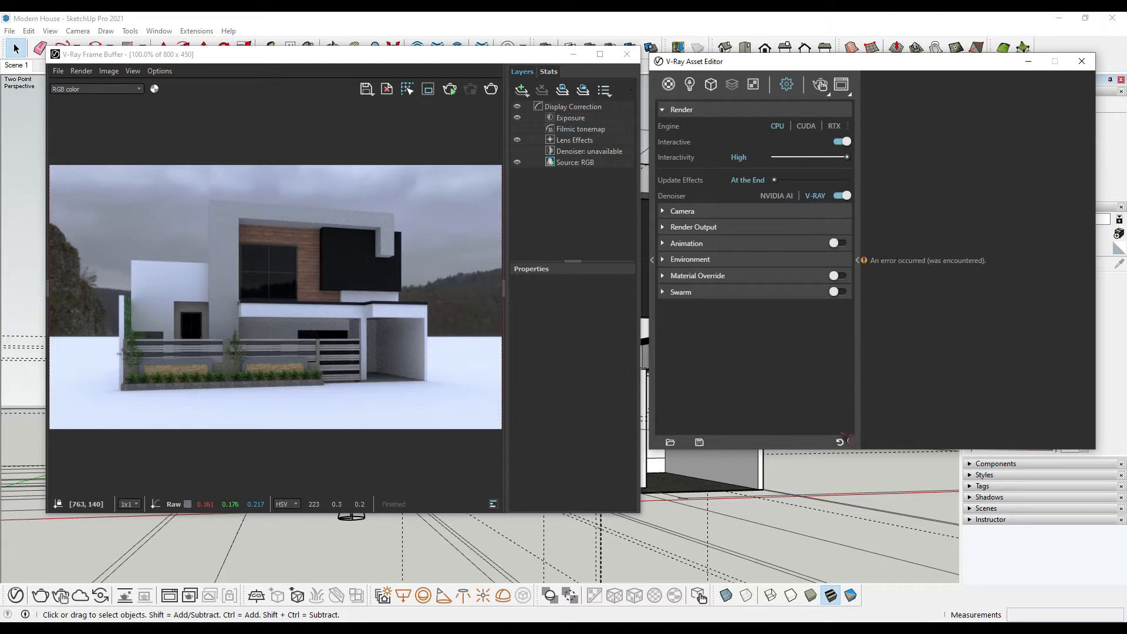
# Step: Decline reverting to the default render settings and restart the interactive render with the loaded preset
pyautogui.click(841, 442)
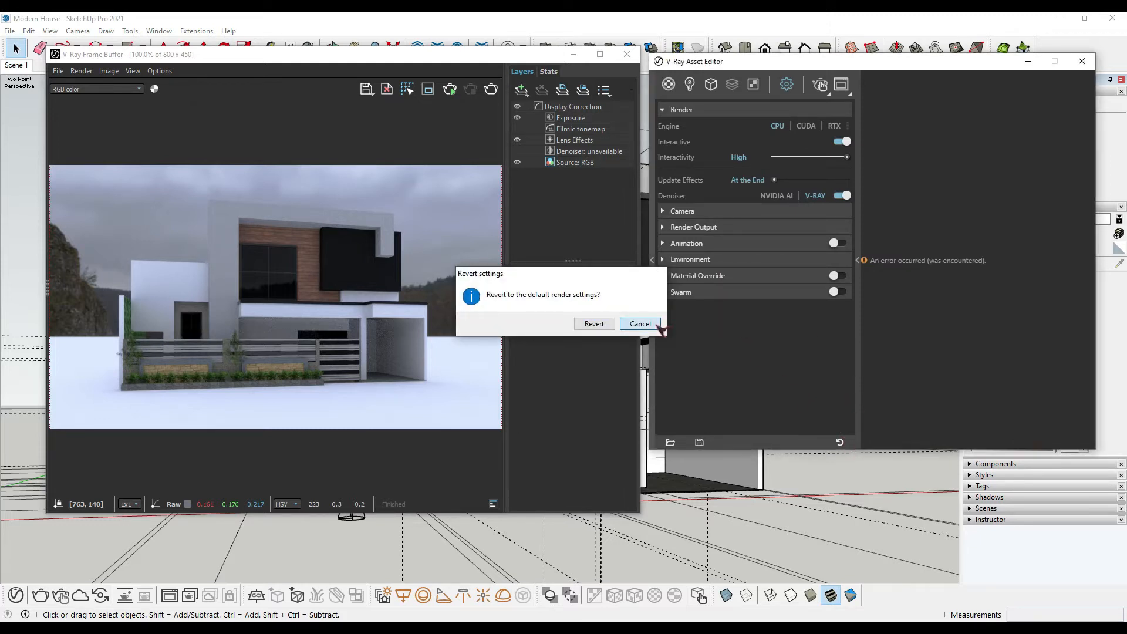
pyautogui.click(640, 324)
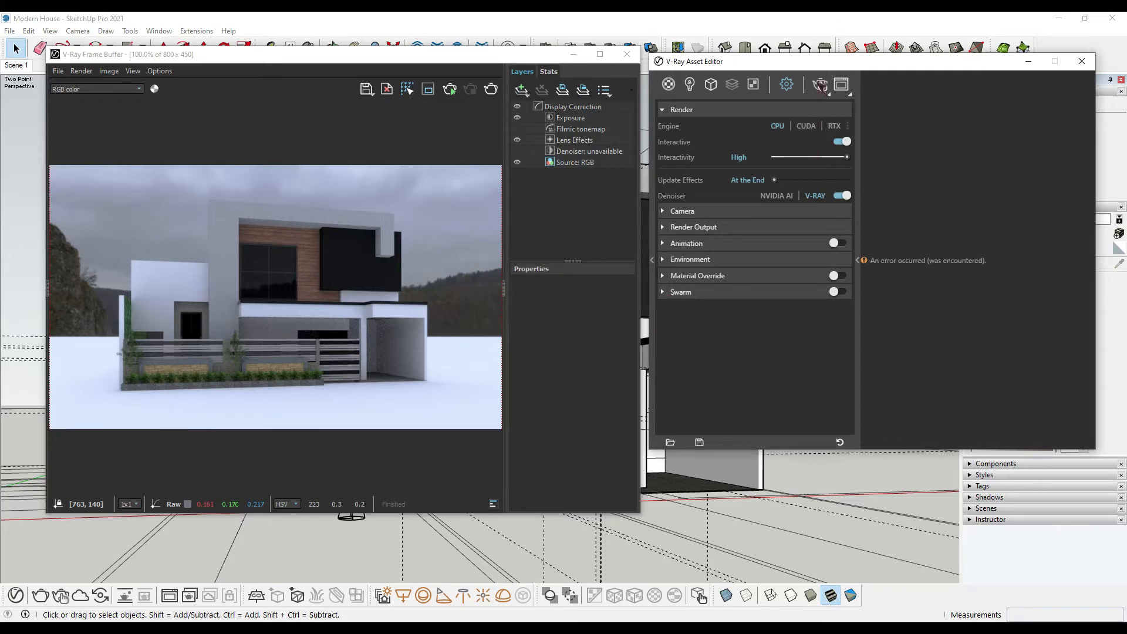
pyautogui.click(822, 86)
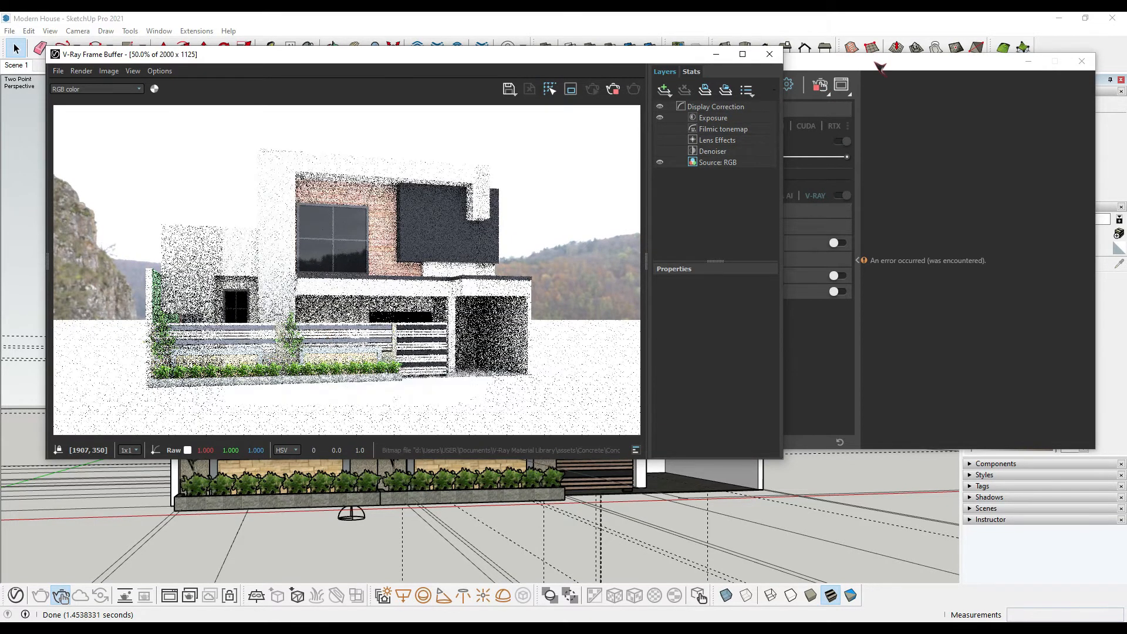
pyautogui.click(877, 64)
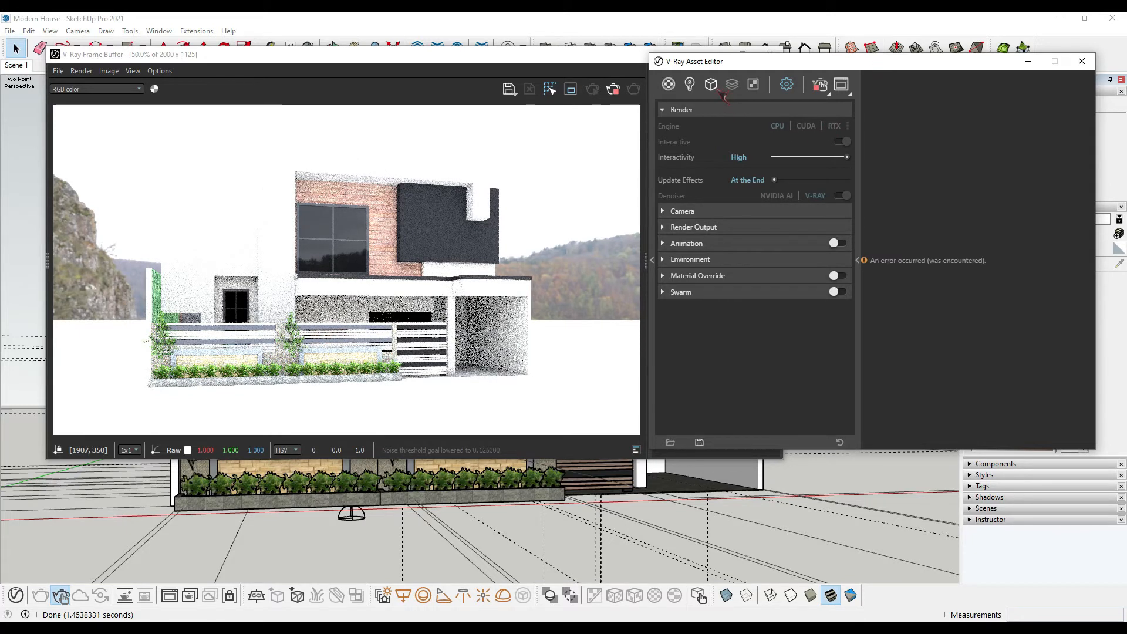
# Step: Set the Dome Light's intensity to 1 in the scene lights
pyautogui.click(690, 84)
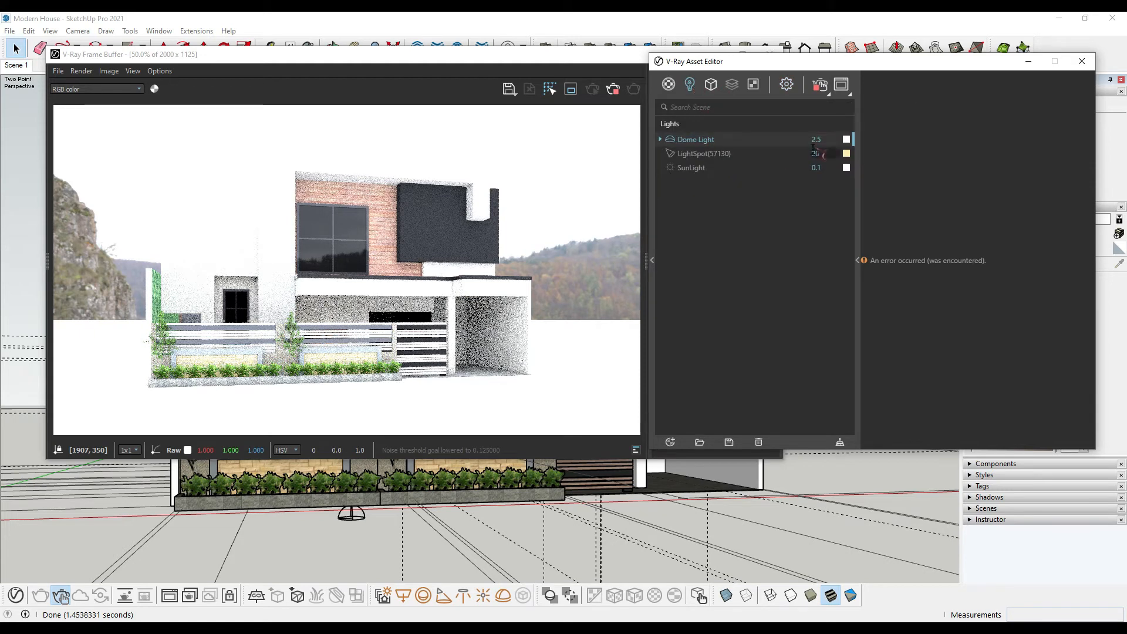
pyautogui.moveTo(821, 141); pyautogui.dragTo(798, 150)
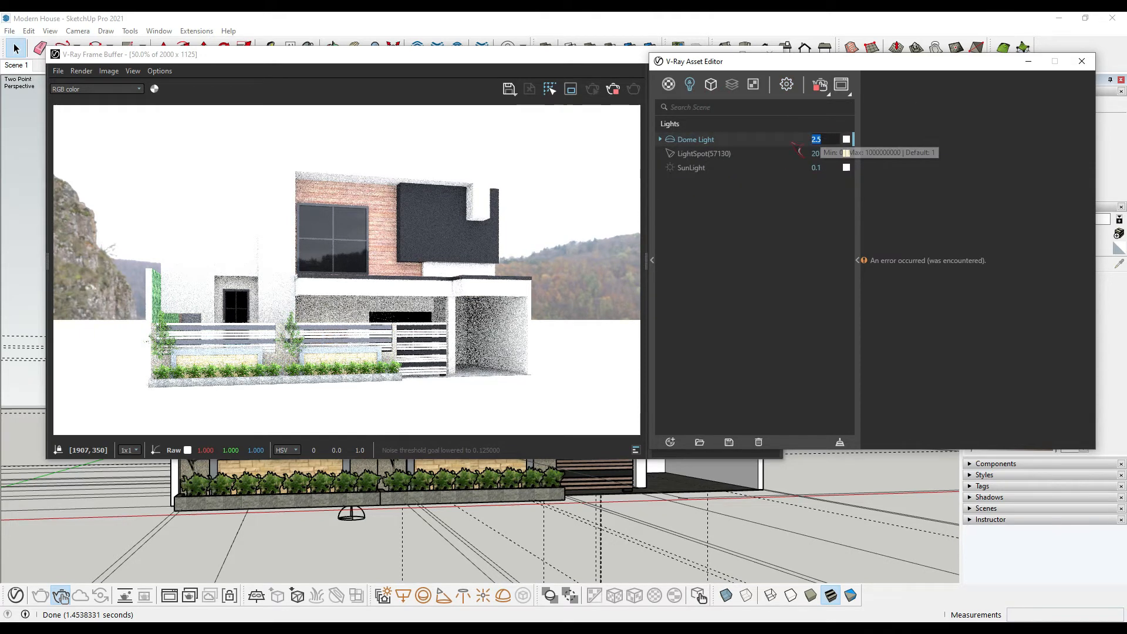
pyautogui.write('1')
pyautogui.press('Return')
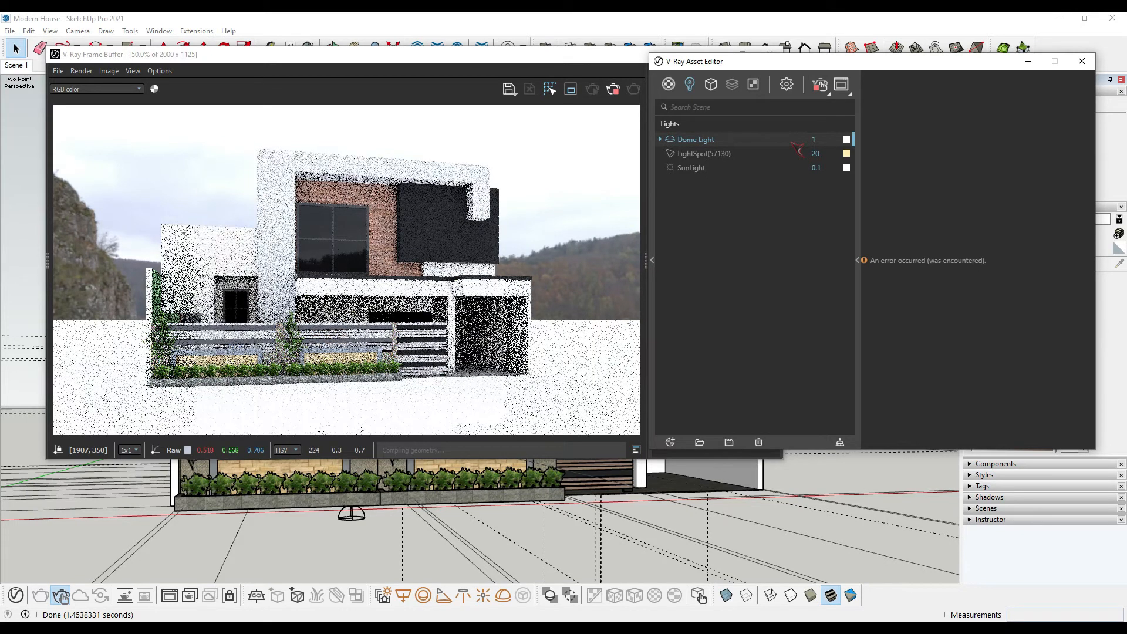
# Step: Set the Dome Light's intensity to 0.5
pyautogui.click(816, 144)
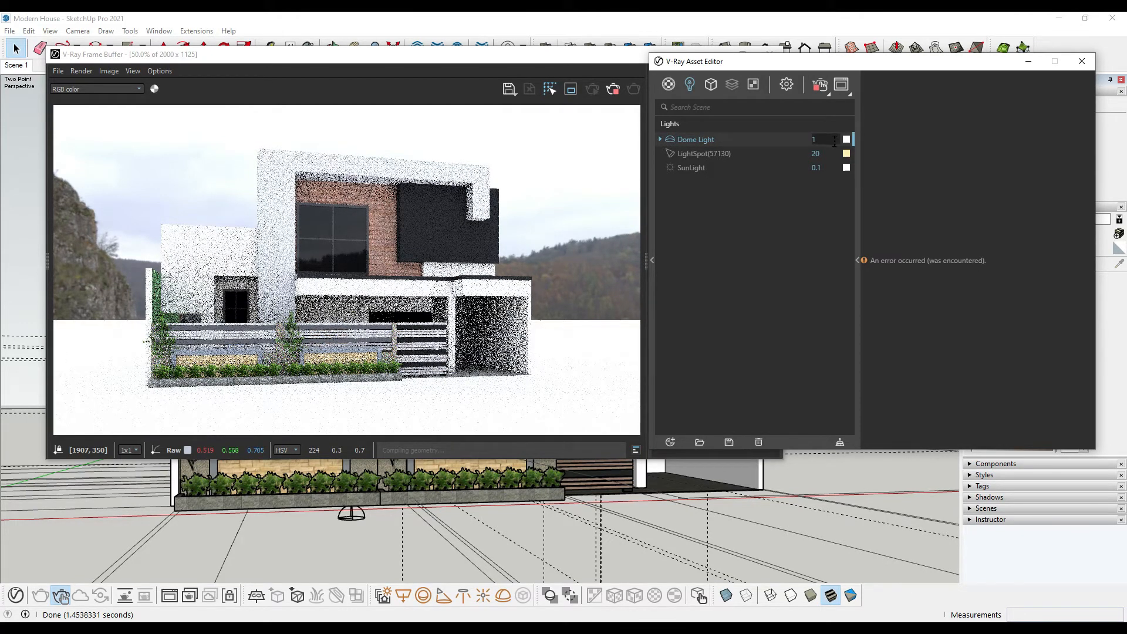
pyautogui.write('.5')
pyautogui.press('Return')
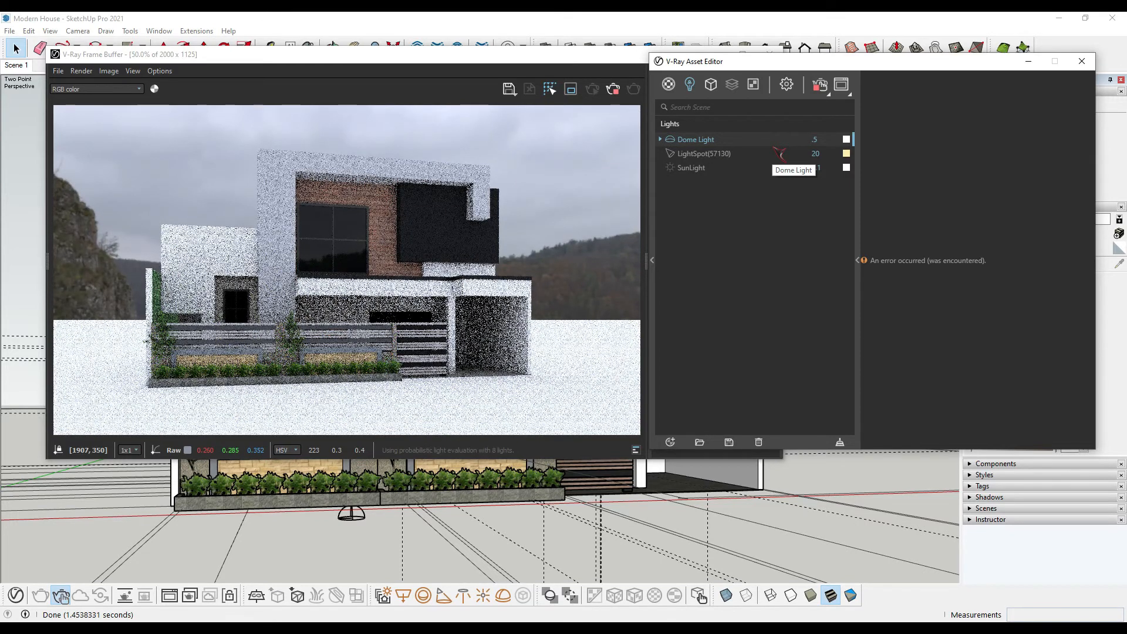
# Step: Set the Dome Light's intensity to 0.7 and stop the interactive render
pyautogui.click(829, 141)
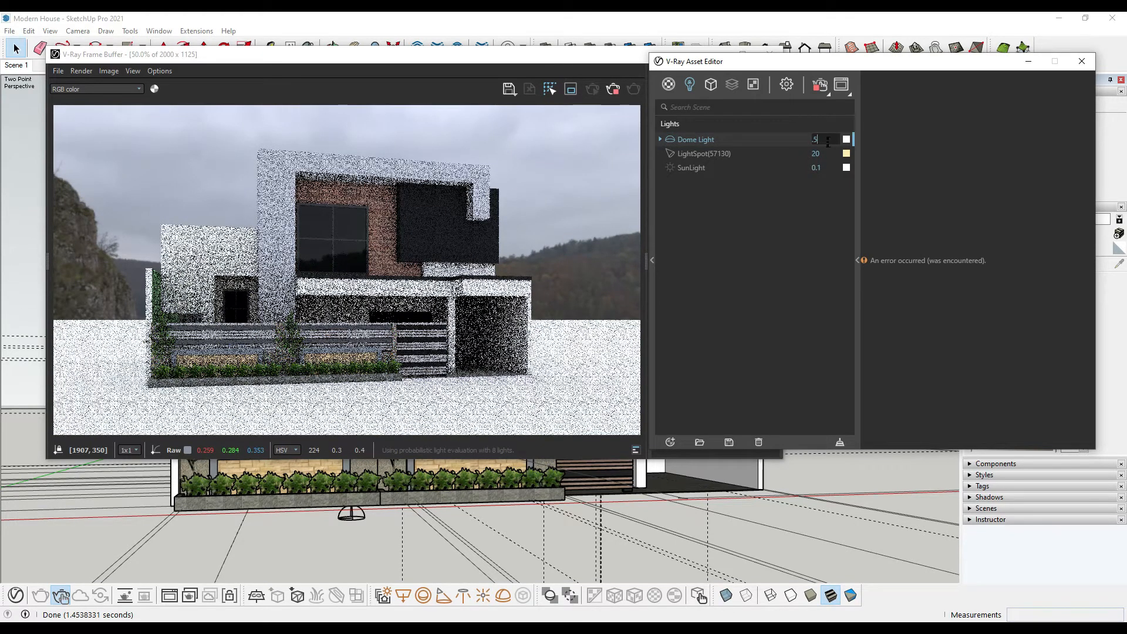
pyautogui.write('7')
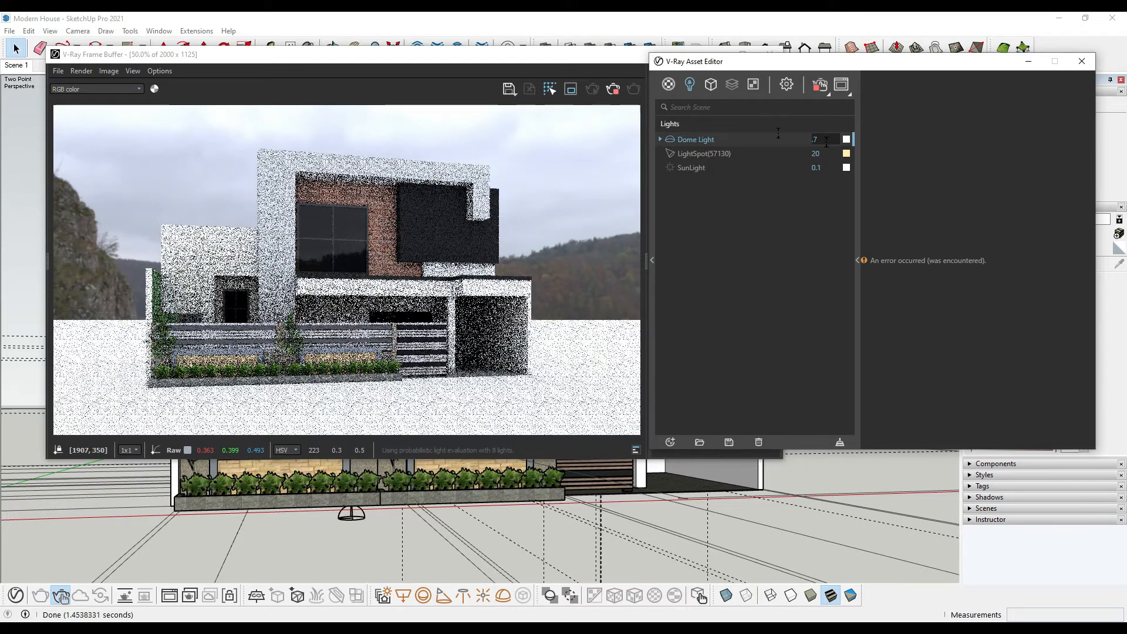
pyautogui.click(858, 260)
pyautogui.click(858, 260)
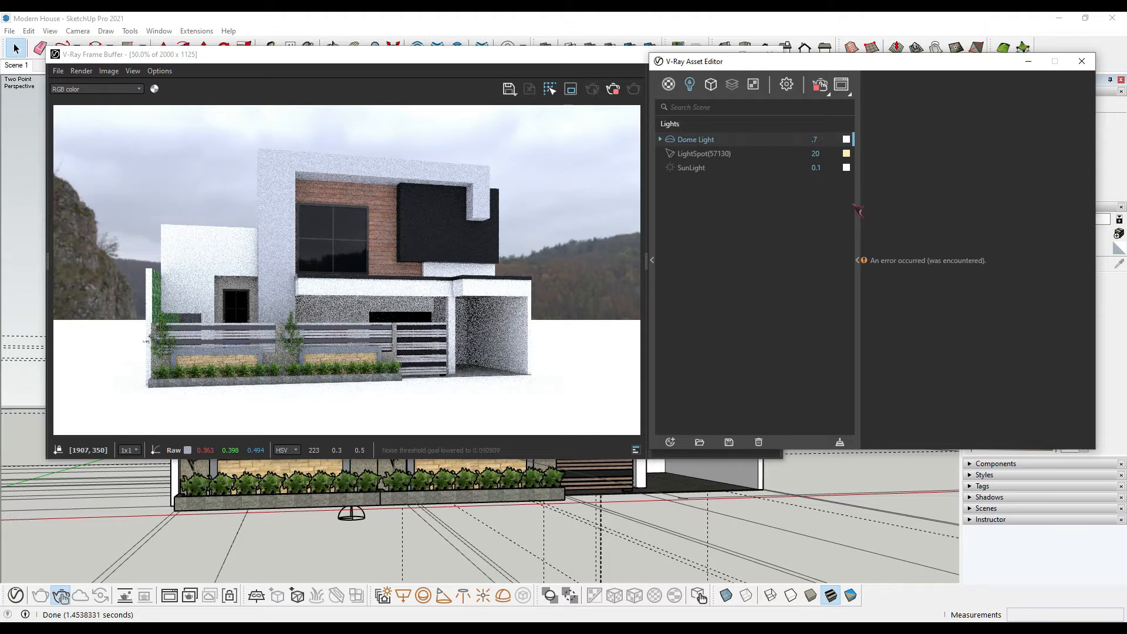
pyautogui.click(828, 88)
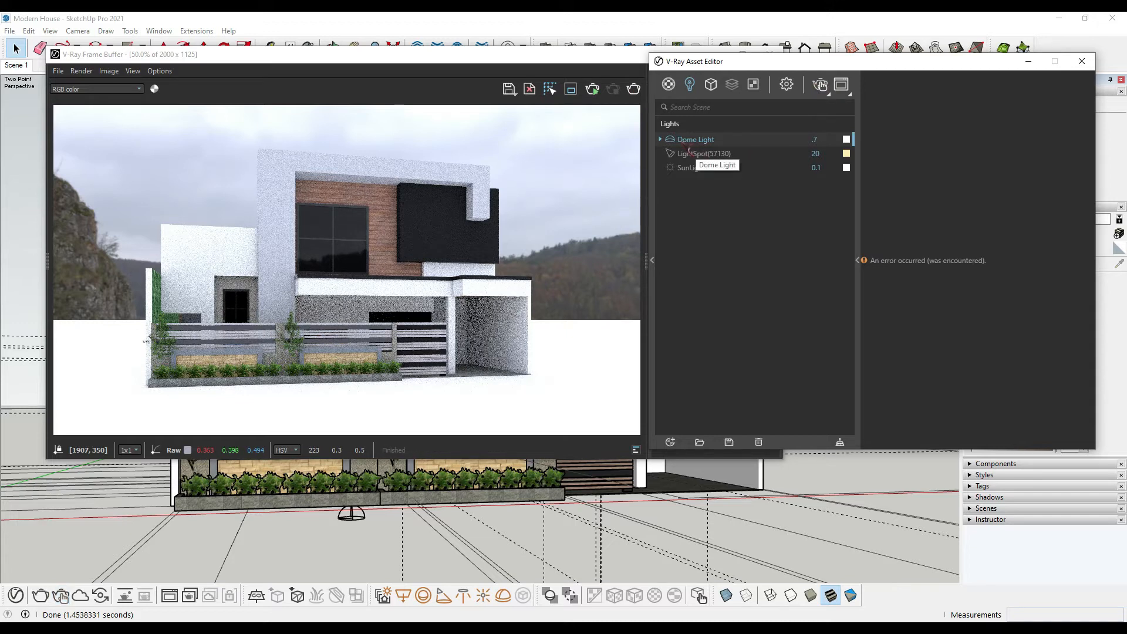
# Step: Run a production render and inspect the house at 100% zoom in the maximized frame buffer
pyautogui.click(661, 140)
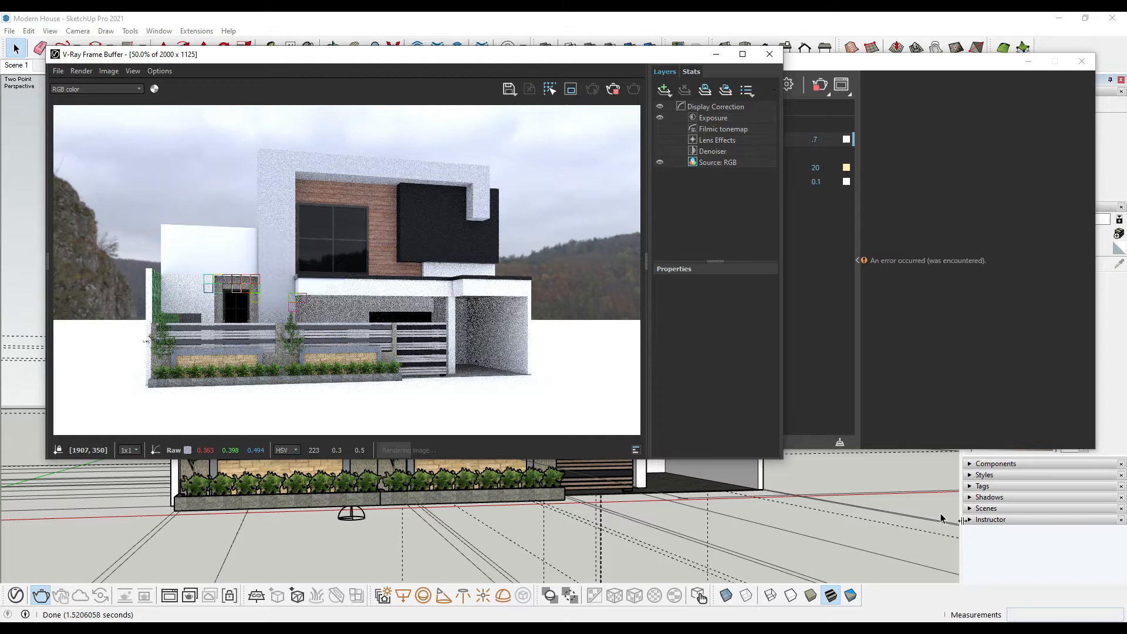
pyautogui.click(966, 633)
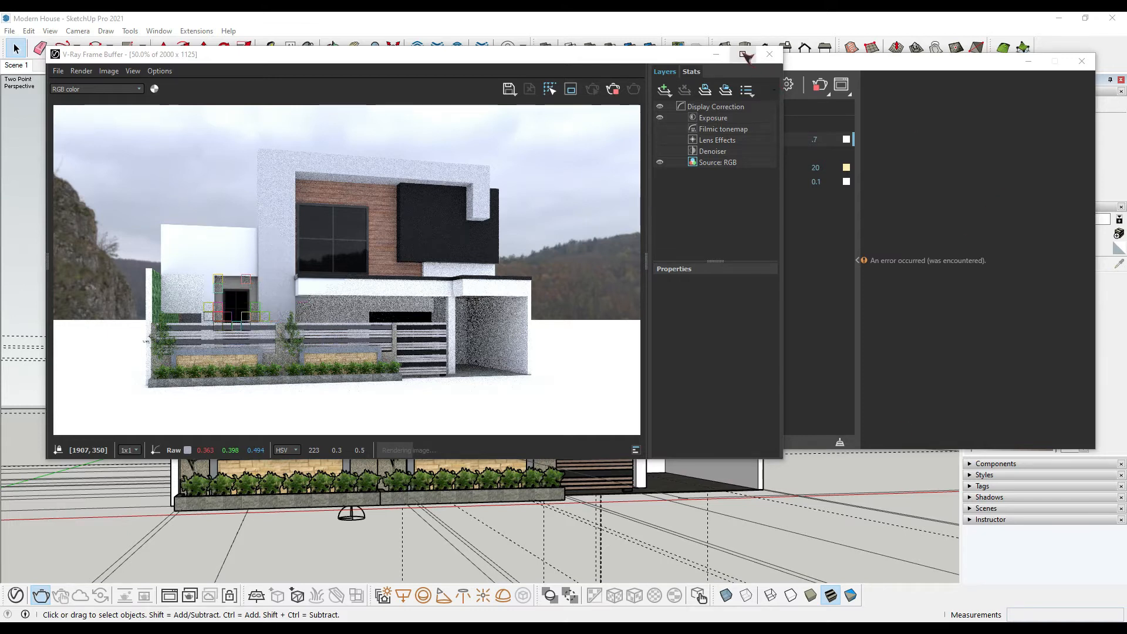
pyautogui.click(743, 54)
pyautogui.doubleClick(522, 387)
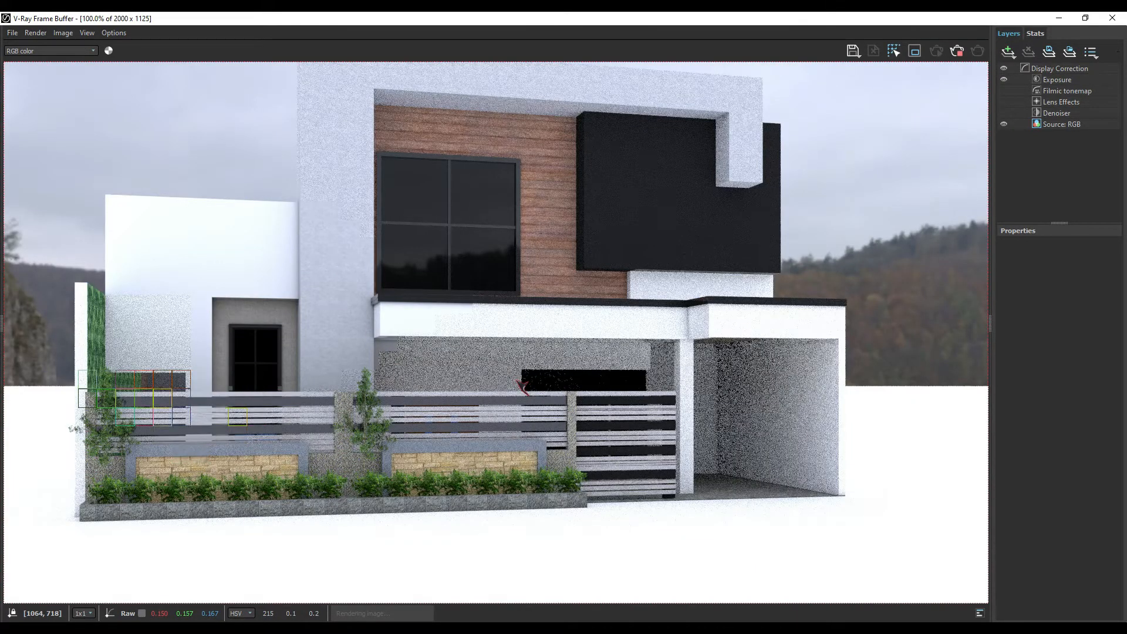
pyautogui.moveTo(546, 354); pyautogui.dragTo(557, 400, button='middle')
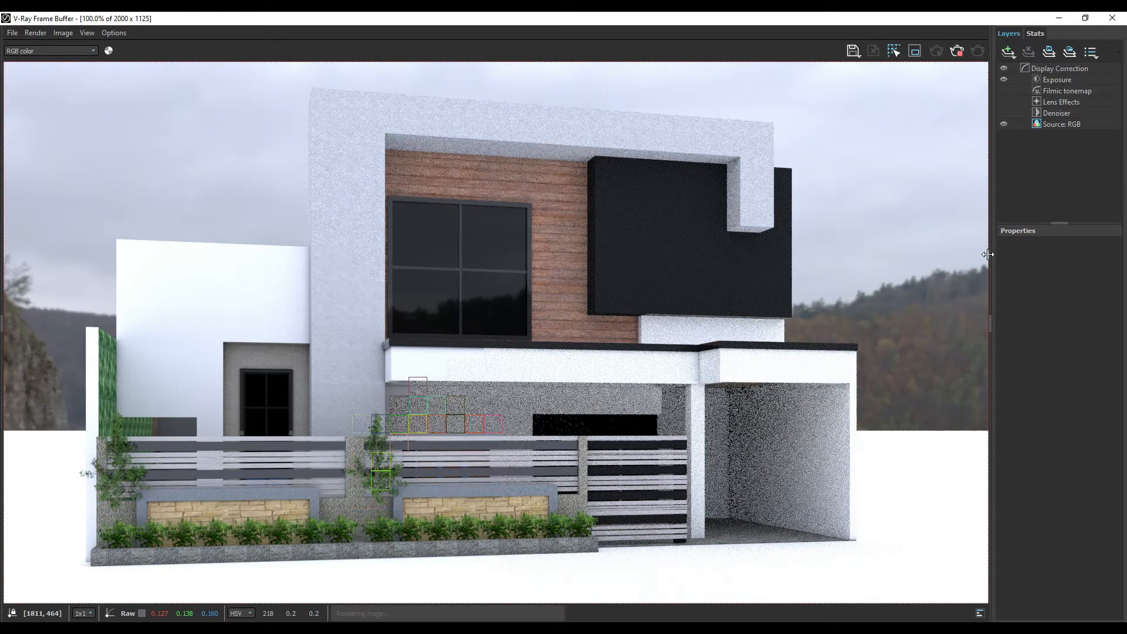
# Step: Show the Denoiser layer's properties in the frame buffer, and abort the production render
pyautogui.click(1057, 113)
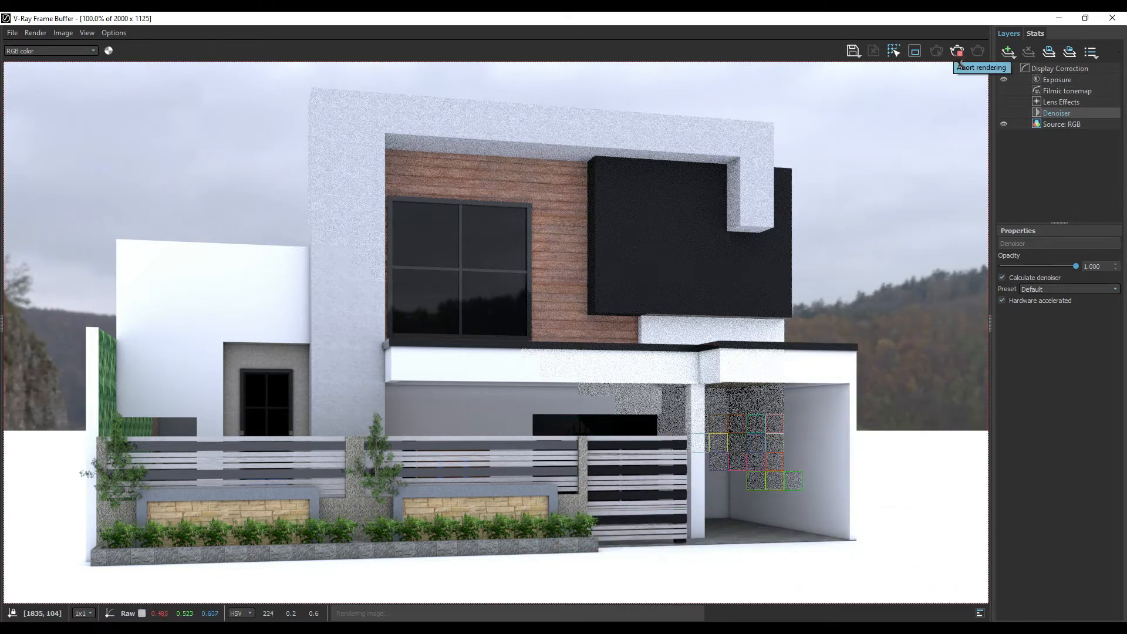
pyautogui.click(957, 51)
pyautogui.click(1085, 18)
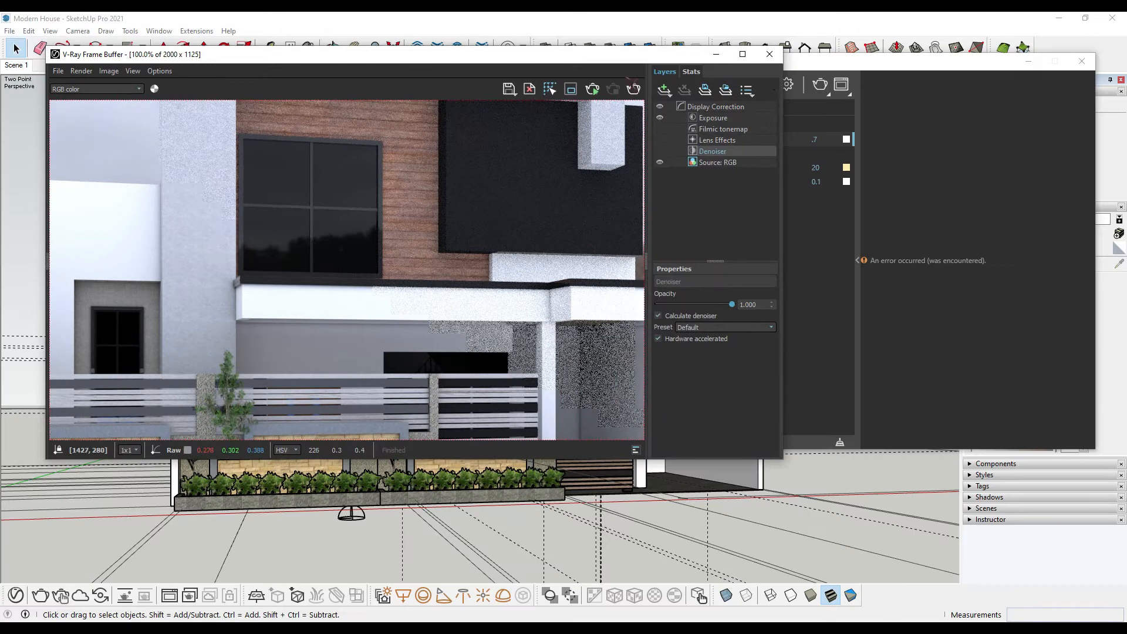
pyautogui.scroll(-2, 487, 292)
pyautogui.scroll(1, 491, 301)
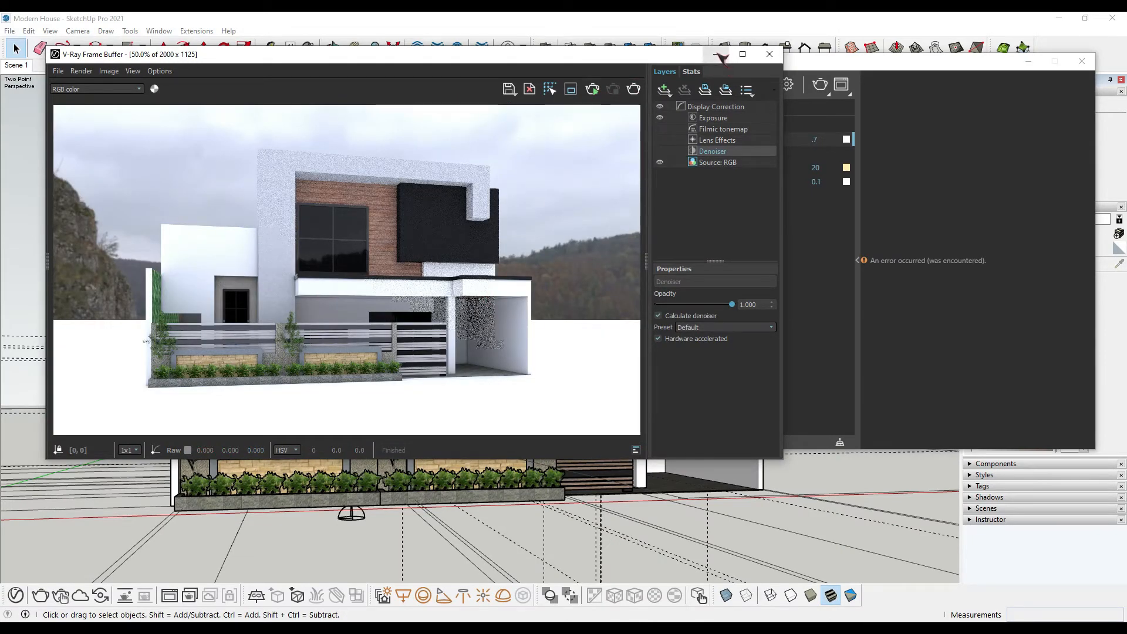
# Step: Close the V-Ray Frame Buffer and the Asset Editor to return to the model
pyautogui.moveTo(651, 59)
pyautogui.mouseDown()
pyautogui.moveTo(843, 85)
pyautogui.moveTo(1002, 156)
pyautogui.moveTo(999, 140)
pyautogui.mouseUp()
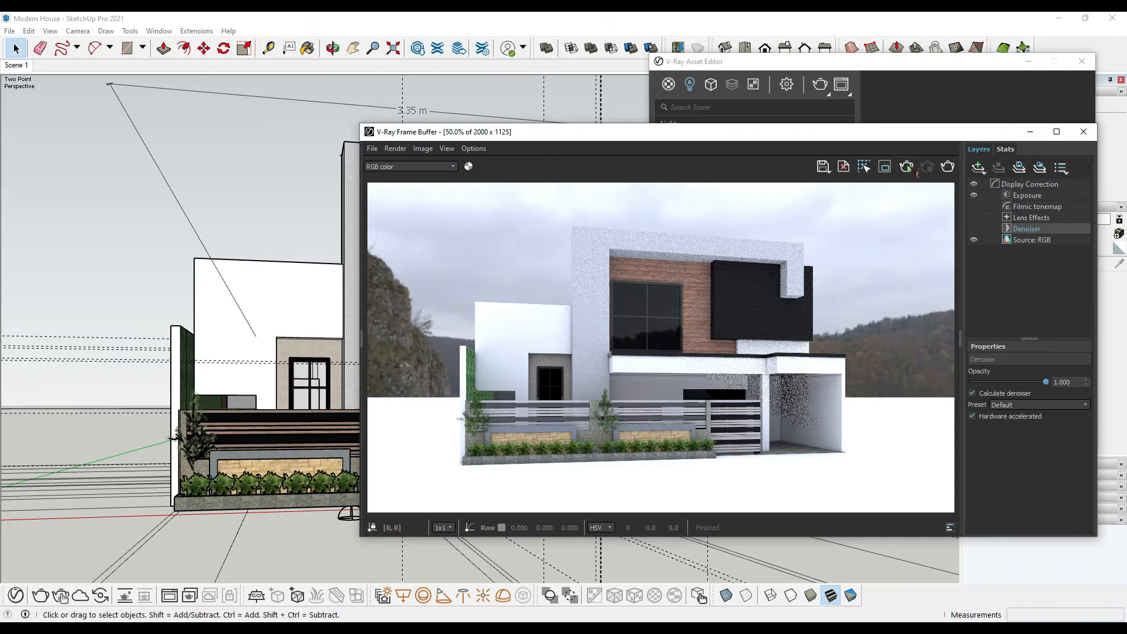
pyautogui.click(1084, 131)
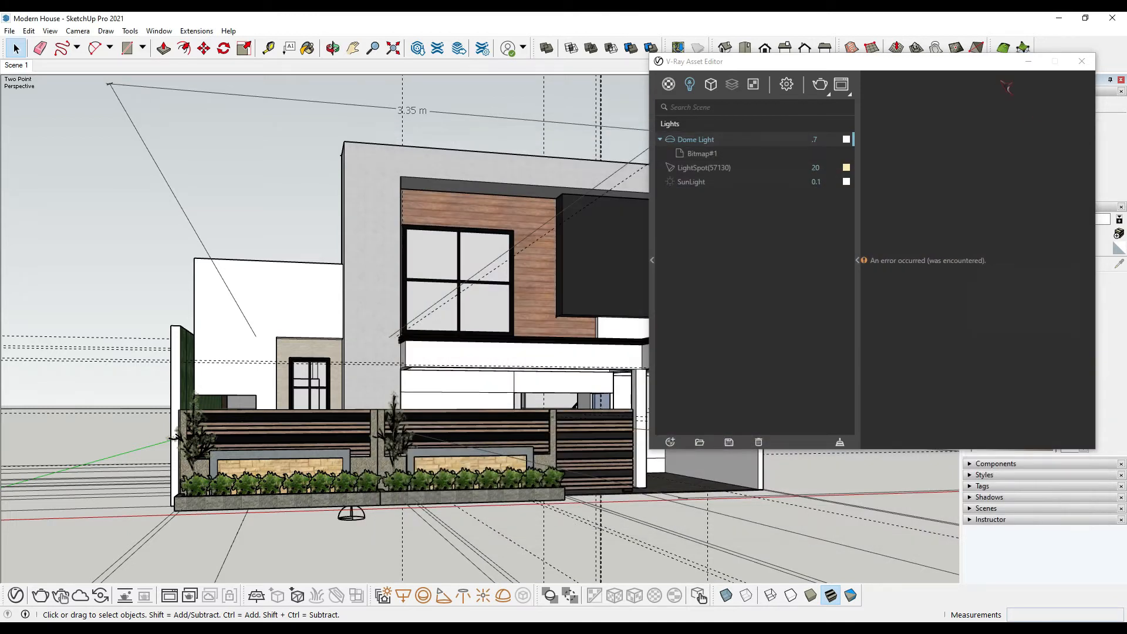
pyautogui.moveTo(976, 67); pyautogui.dragTo(1004, 93)
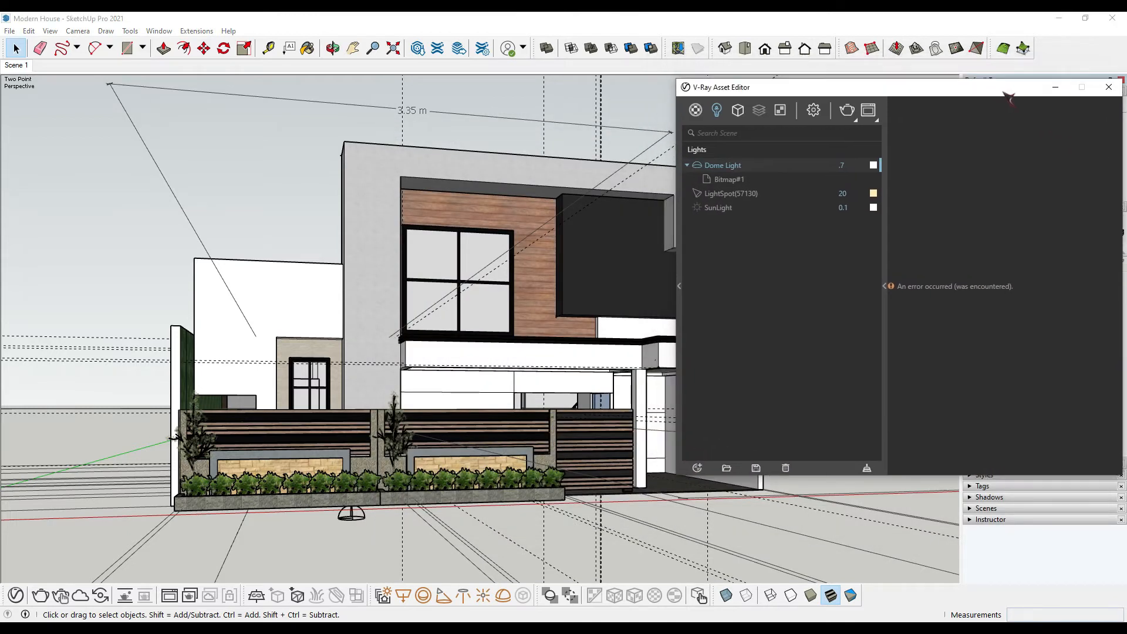
pyautogui.click(1110, 87)
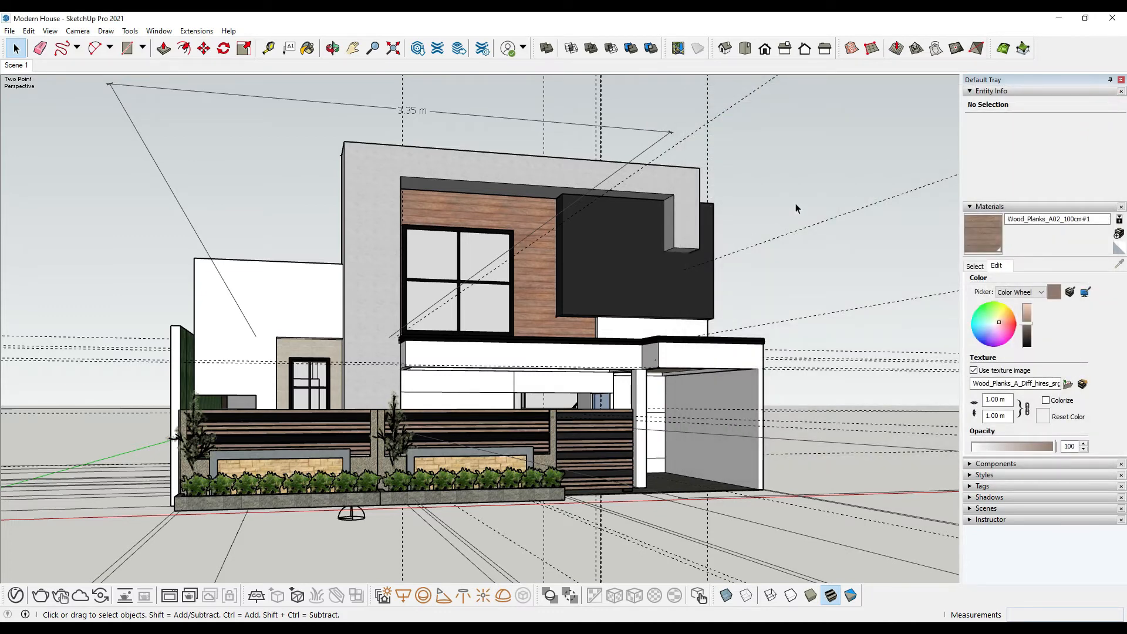
# Step: Draw a rectangular ground face of about 1975 m² around the house and reverse its face orientation
pyautogui.moveTo(564, 340); pyautogui.dragTo(707, 393, button='middle')
pyautogui.scroll(-3, 707, 393)
pyautogui.press('r')
pyautogui.click(92, 400)
pyautogui.click(820, 335)
pyautogui.moveTo(535, 375); pyautogui.dragTo(587, 388, button='middle')
pyautogui.press('space')
pyautogui.rightClick(728, 364)
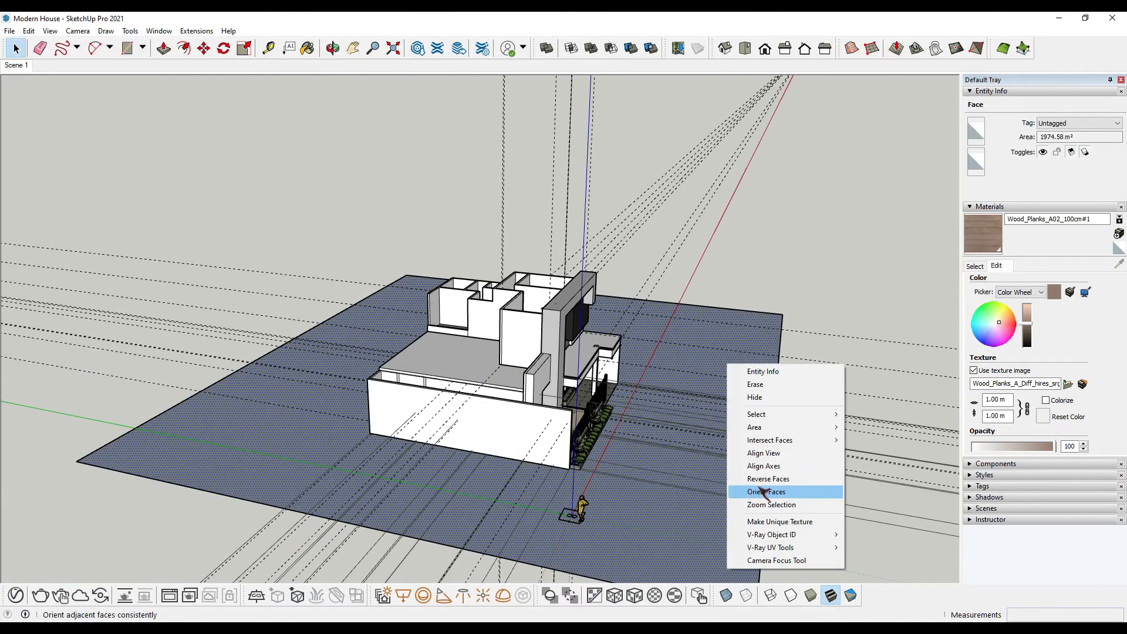
pyautogui.click(765, 480)
# Step: Group the ground face with its edges and open the group for editing
pyautogui.moveTo(758, 505); pyautogui.dragTo(645, 429, button='middle')
pyautogui.doubleClick(645, 430)
pyautogui.rightClick(645, 425)
pyautogui.click(699, 316)
pyautogui.doubleClick(640, 433)
pyautogui.press('p')
pyautogui.press('space')
pyautogui.click(990, 207)
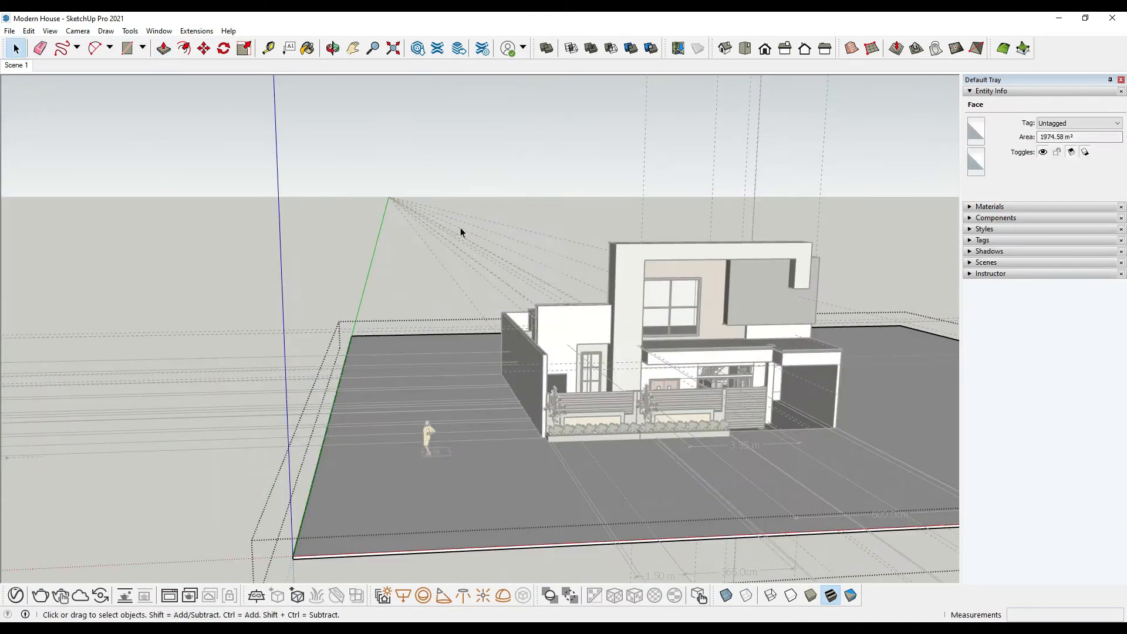
# Step: Move the ground slightly downward beneath the house
pyautogui.press('m')
pyautogui.click(615, 455)
pyautogui.click(622, 473)
pyautogui.press('space')
# Step: Frame the house front in two-point perspective and save the view as a second scene
pyautogui.moveTo(822, 394); pyautogui.dragTo(689, 311, button='middle')
pyautogui.scroll(4, 688, 311)
pyautogui.moveTo(593, 422); pyautogui.dragTo(536, 390, button='middle')
pyautogui.click(77, 31)
pyautogui.click(92, 112)
pyautogui.moveTo(430, 291); pyautogui.dragTo(444, 303)
pyautogui.rightClick(17, 65)
pyautogui.click(48, 115)
pyautogui.press('space')
# Step: Examine the fence, planter shrubs, trees and facade materials up close in the detailed model
pyautogui.scroll(5, 331, 506)
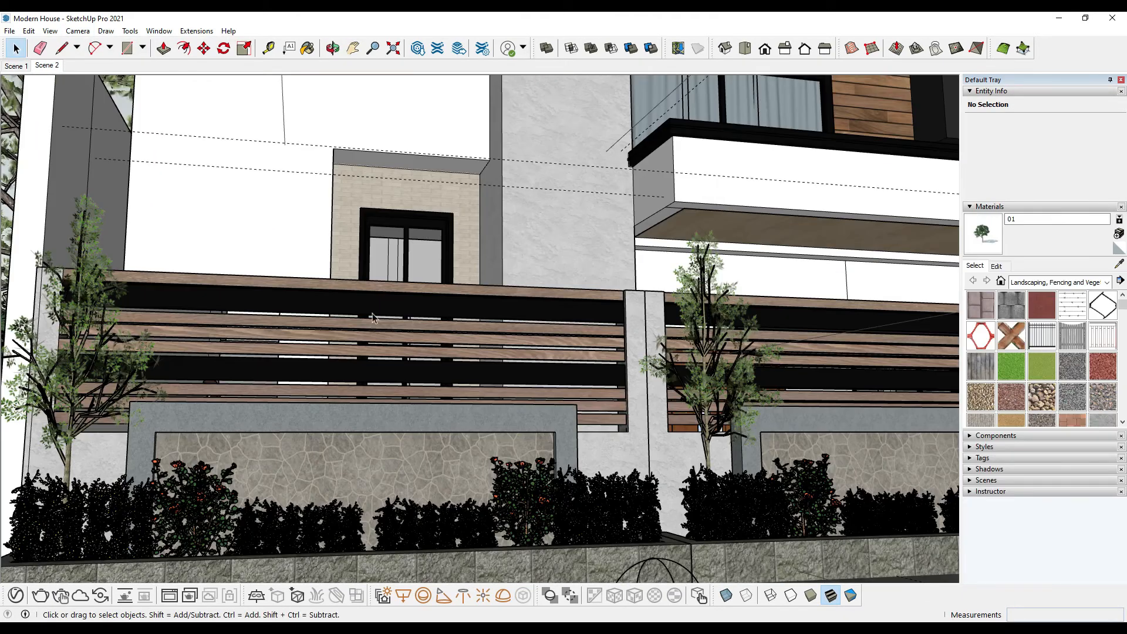
pyautogui.scroll(-3, 383, 222)
pyautogui.moveTo(383, 222); pyautogui.dragTo(71, 285, button='middle')
pyautogui.scroll(-3, 357, 252)
pyautogui.scroll(3, 481, 288)
pyautogui.scroll(-2, 481, 289)
pyautogui.scroll(5, 758, 444)
pyautogui.moveTo(758, 444); pyautogui.dragTo(546, 487, button='middle')
pyautogui.scroll(-5, 800, 382)
pyautogui.scroll(3, 634, 413)
pyautogui.scroll(5, 201, 490)
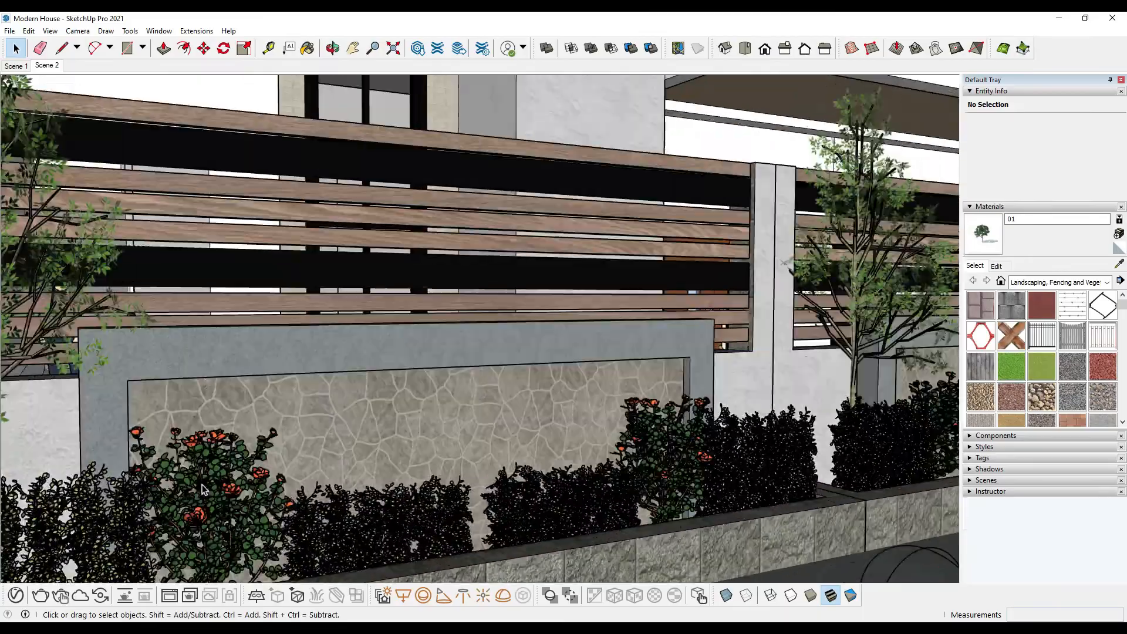
pyautogui.scroll(-5, 202, 490)
pyautogui.moveTo(202, 490); pyautogui.dragTo(258, 178, button='middle')
pyautogui.scroll(3, 258, 178)
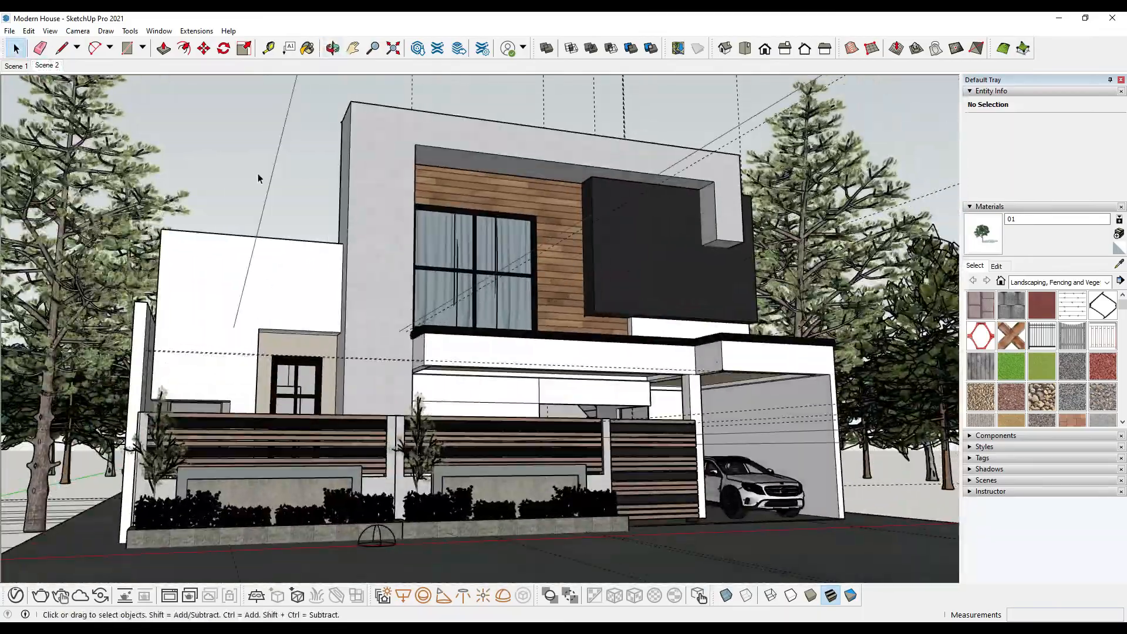
# Step: Open the V-Ray Asset Editor beside the house and expand its asset properties pane
pyautogui.click(16, 595)
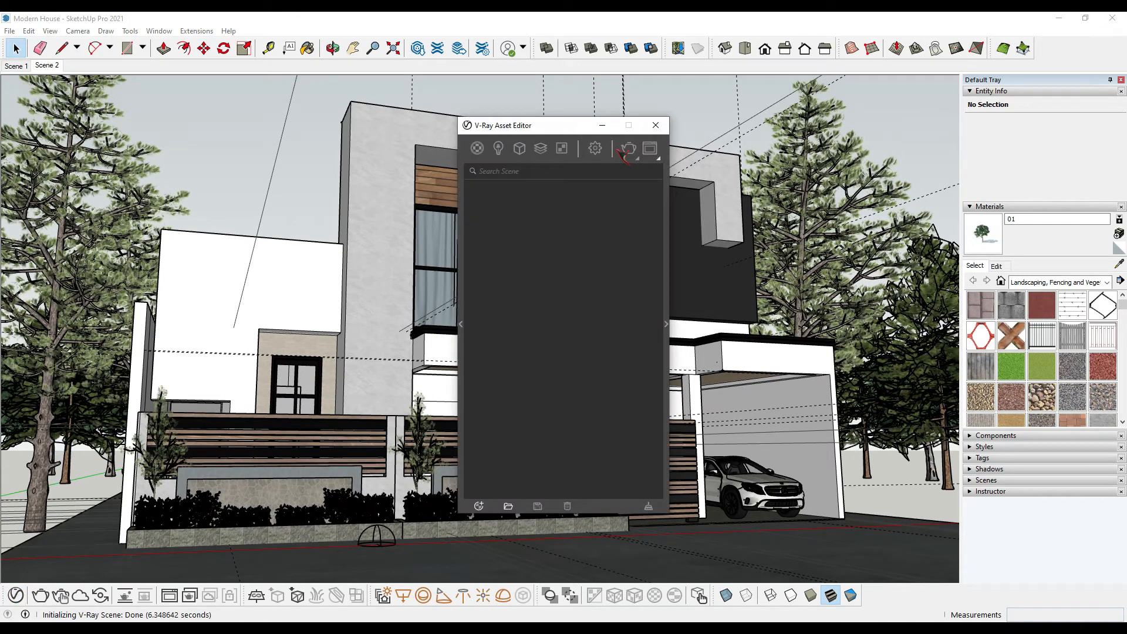
pyautogui.moveTo(581, 130); pyautogui.dragTo(242, 130)
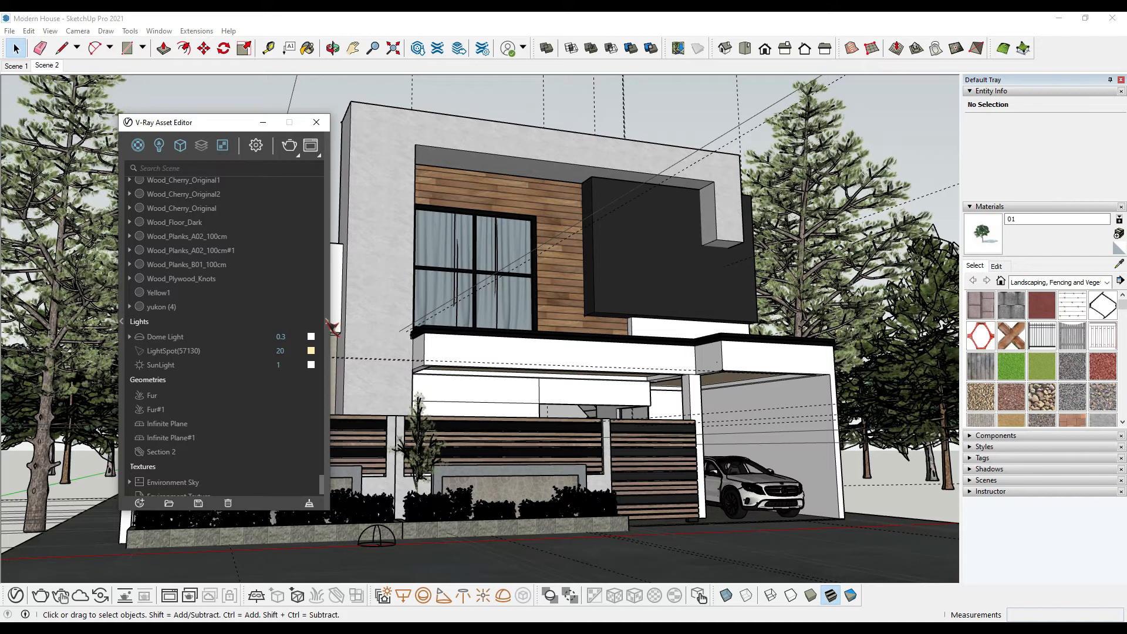
pyautogui.click(332, 326)
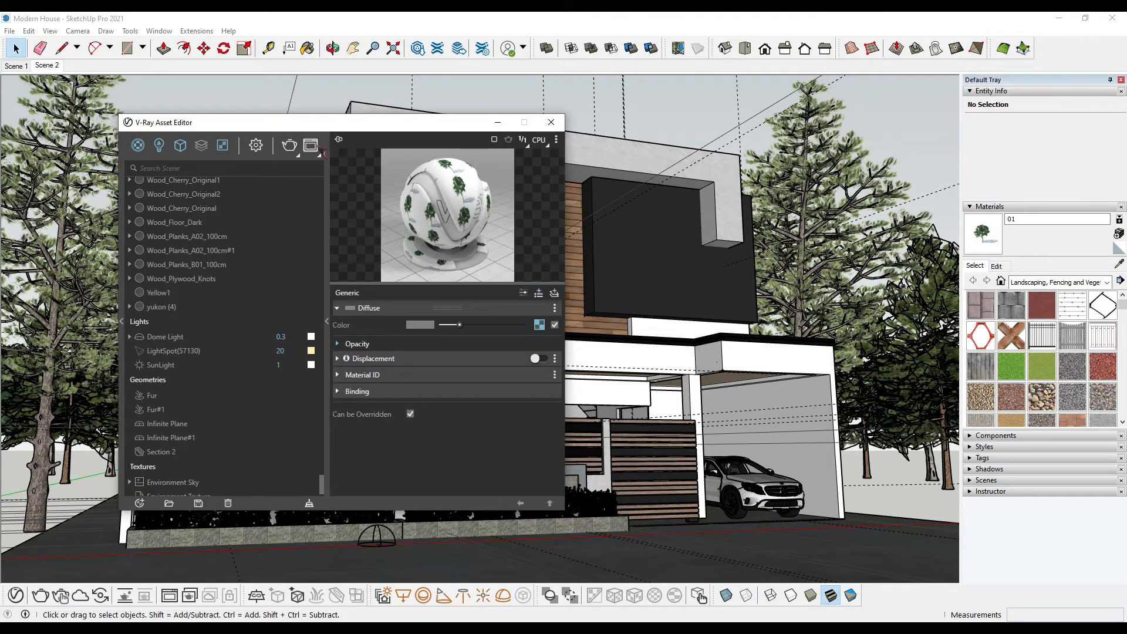
pyautogui.moveTo(324, 130); pyautogui.dragTo(355, 121)
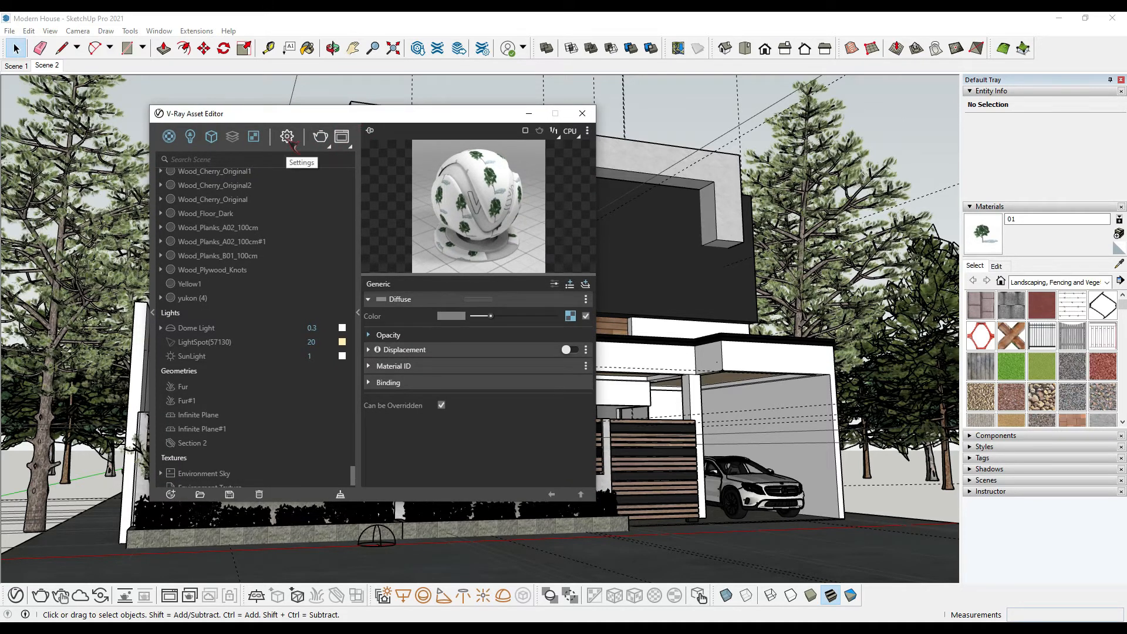
# Step: Open the render settings and review the camera's exposure and white balance options
pyautogui.click(294, 147)
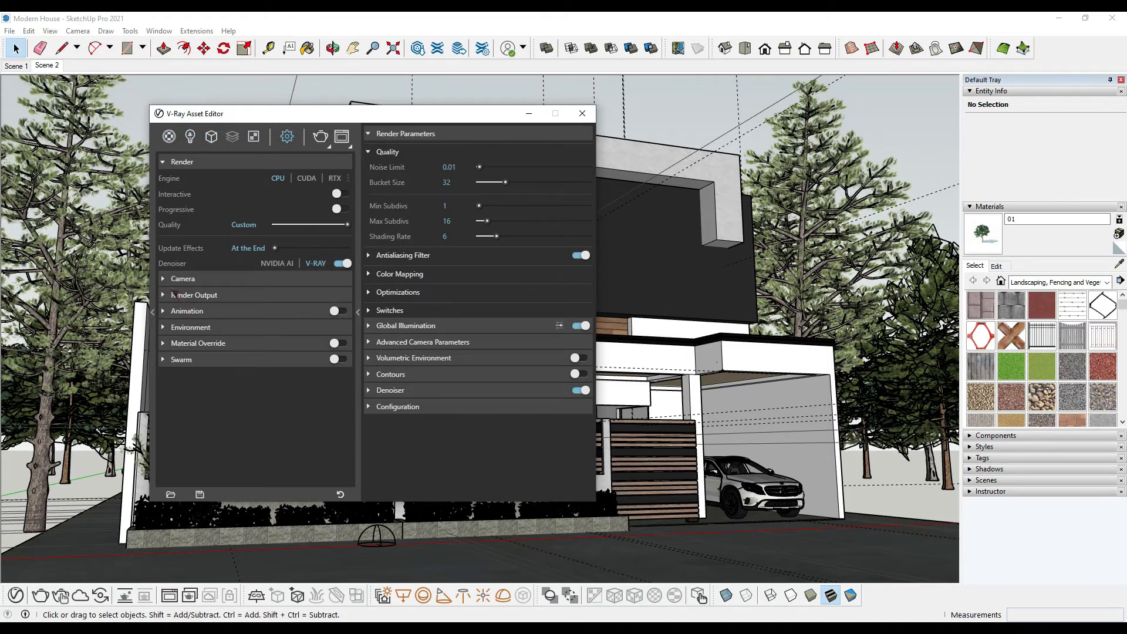
pyautogui.click(164, 280)
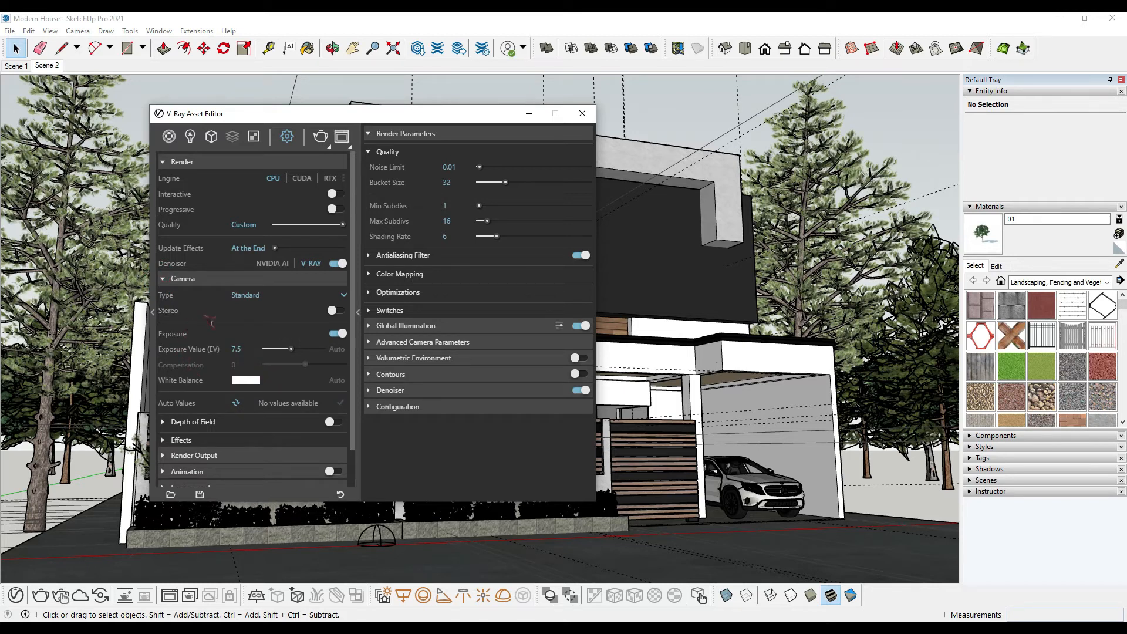
pyautogui.moveTo(201, 360)
pyautogui.click(169, 284)
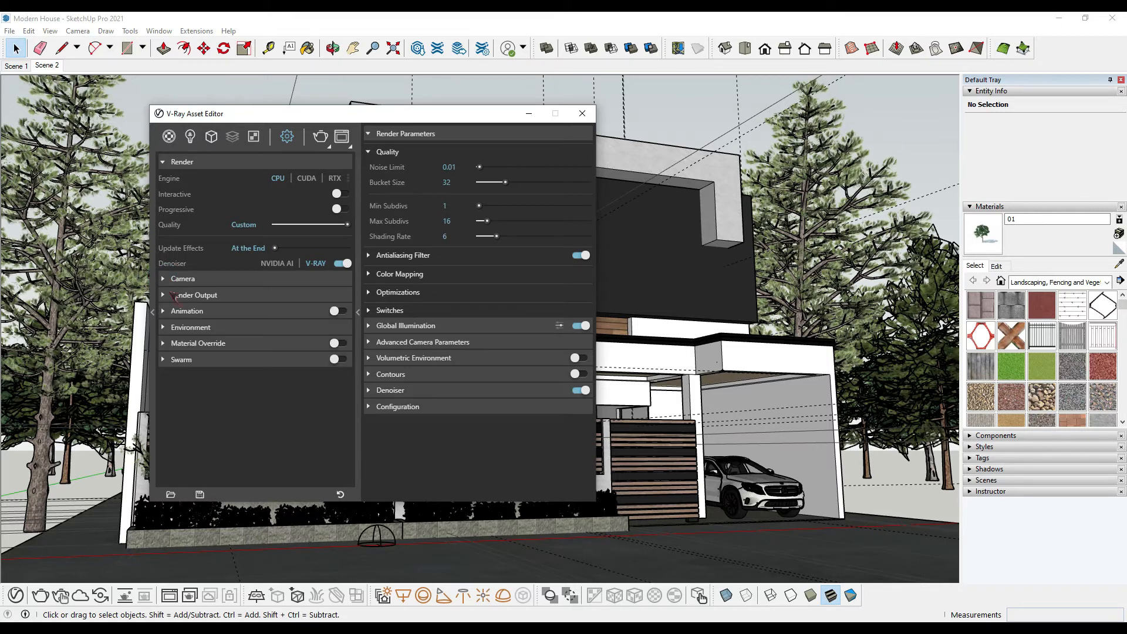
# Step: Review the render output size and the environment background and GI settings, and reposition the Asset Editor window
pyautogui.click(164, 296)
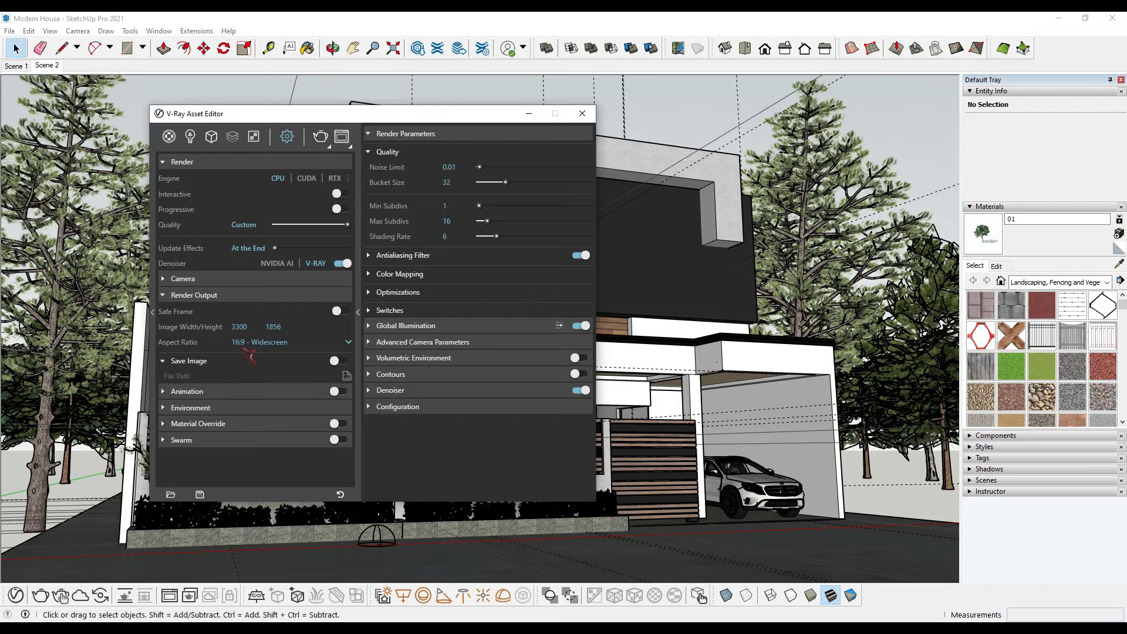
pyautogui.click(168, 299)
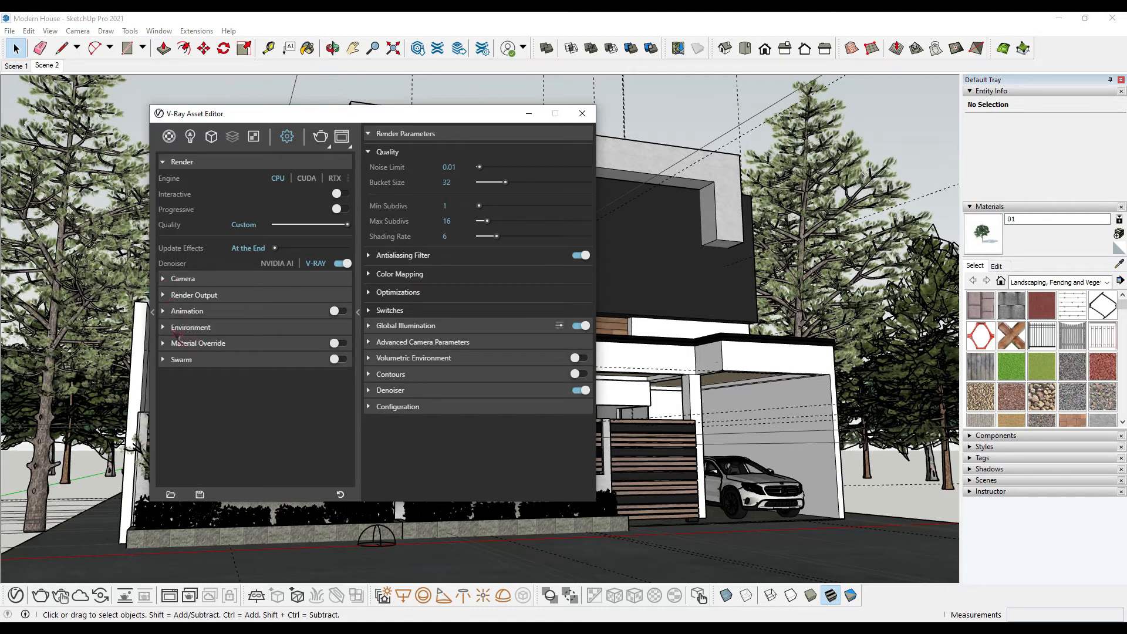
pyautogui.click(165, 328)
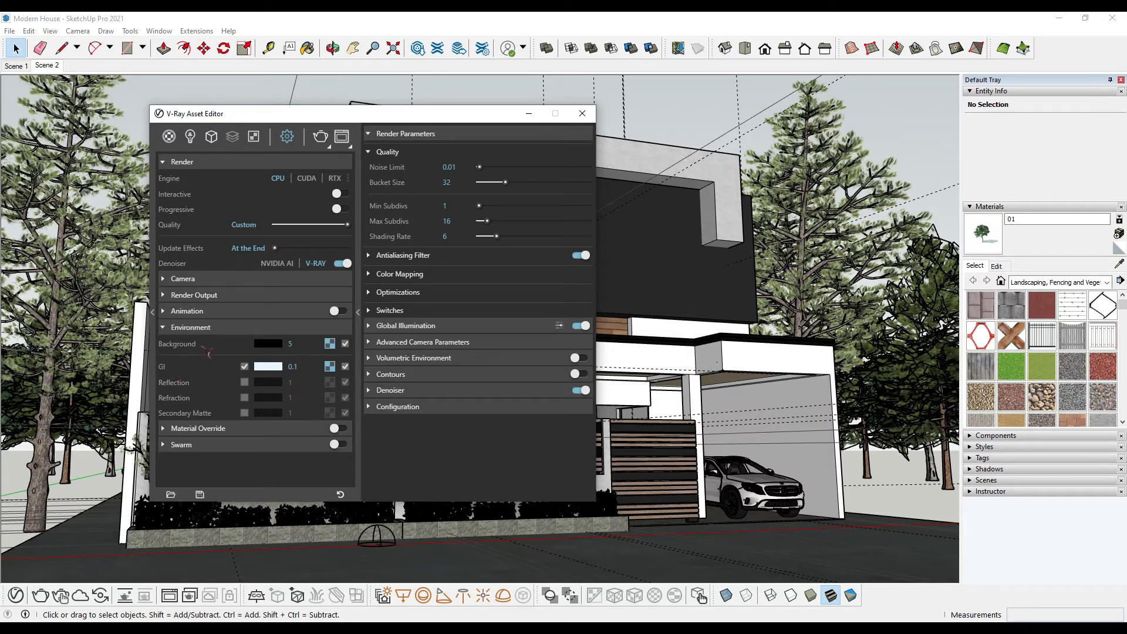
pyautogui.click(169, 328)
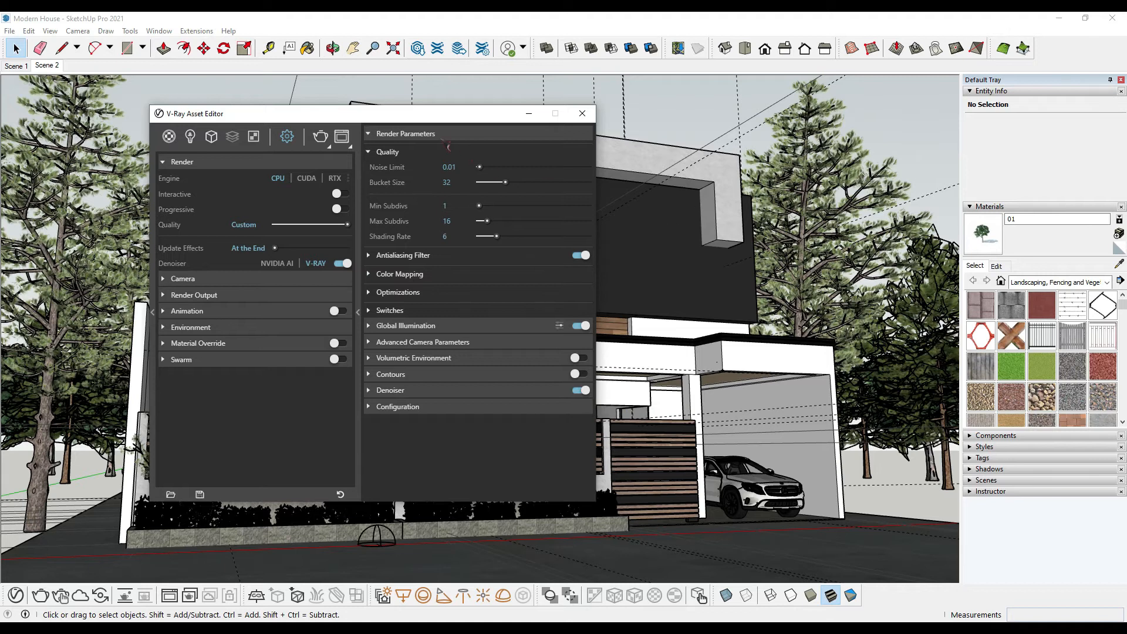
pyautogui.moveTo(452, 114); pyautogui.dragTo(430, 180)
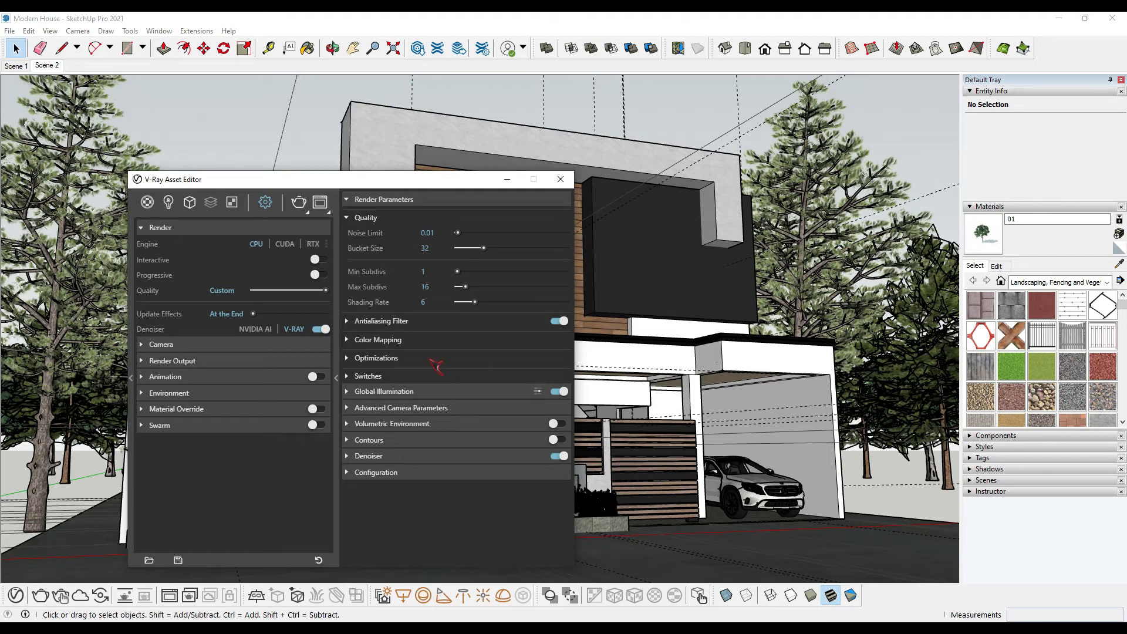
pyautogui.moveTo(443, 183); pyautogui.dragTo(855, 123)
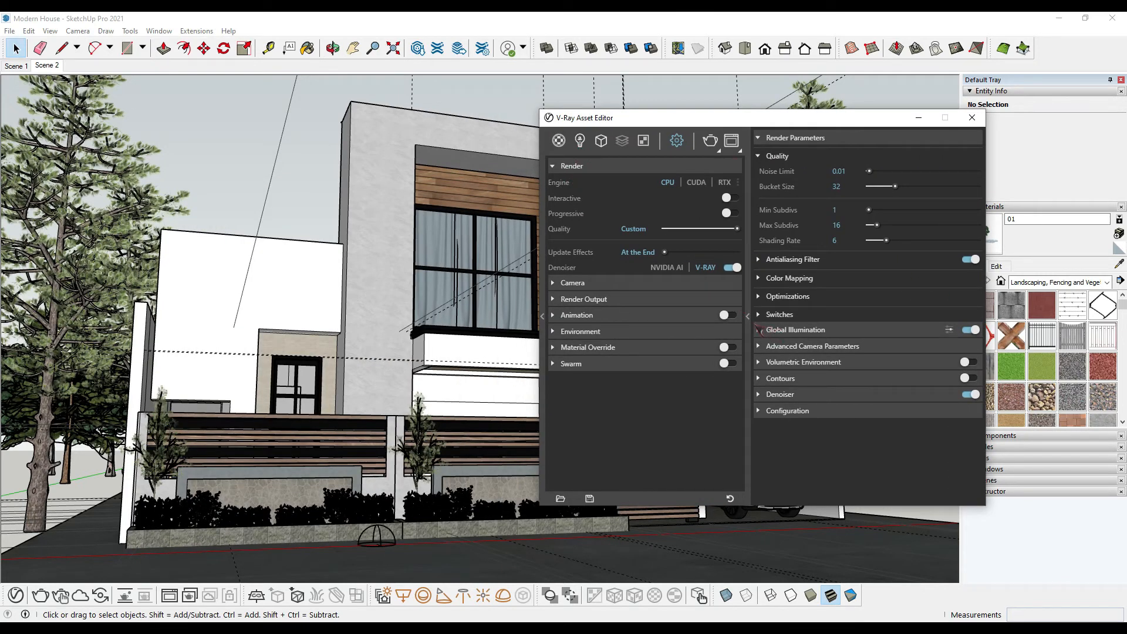
# Step: Open the V-Ray lights list, locate the dome light in the model, and review its intensity, shape and texture parameters
pyautogui.click(748, 316)
pyautogui.click(580, 141)
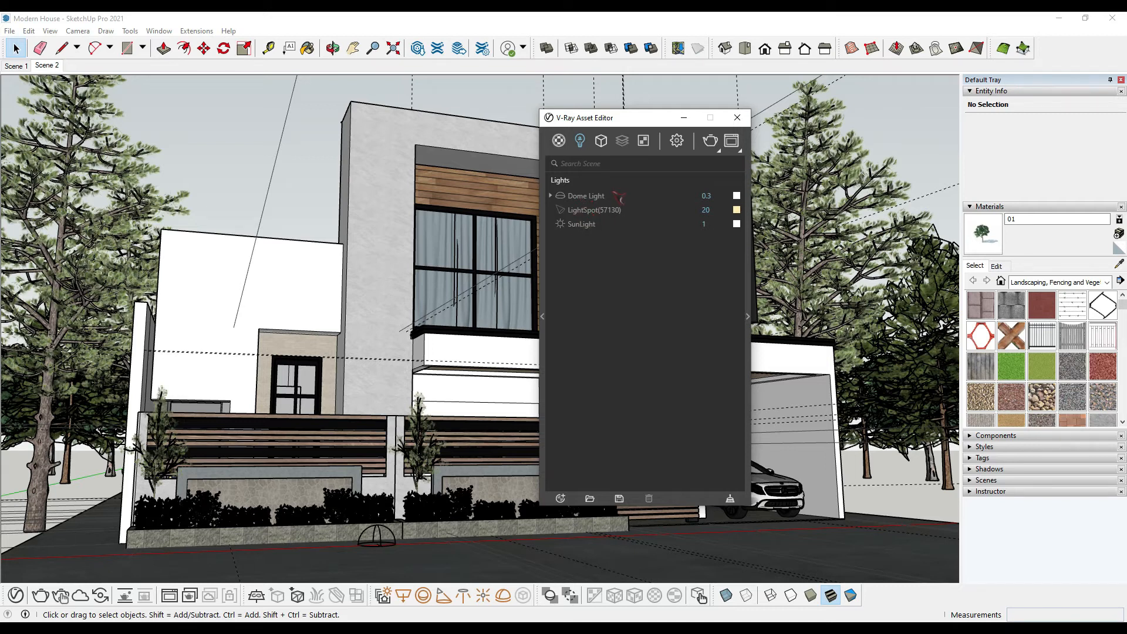
pyautogui.click(381, 538)
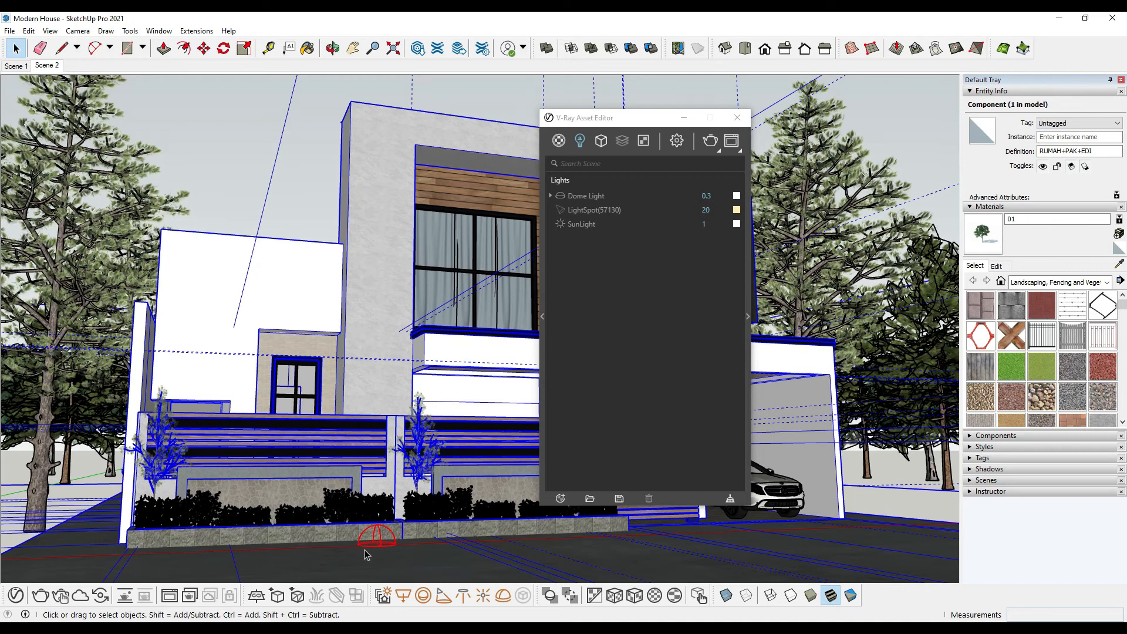
pyautogui.click(233, 184)
pyautogui.click(610, 193)
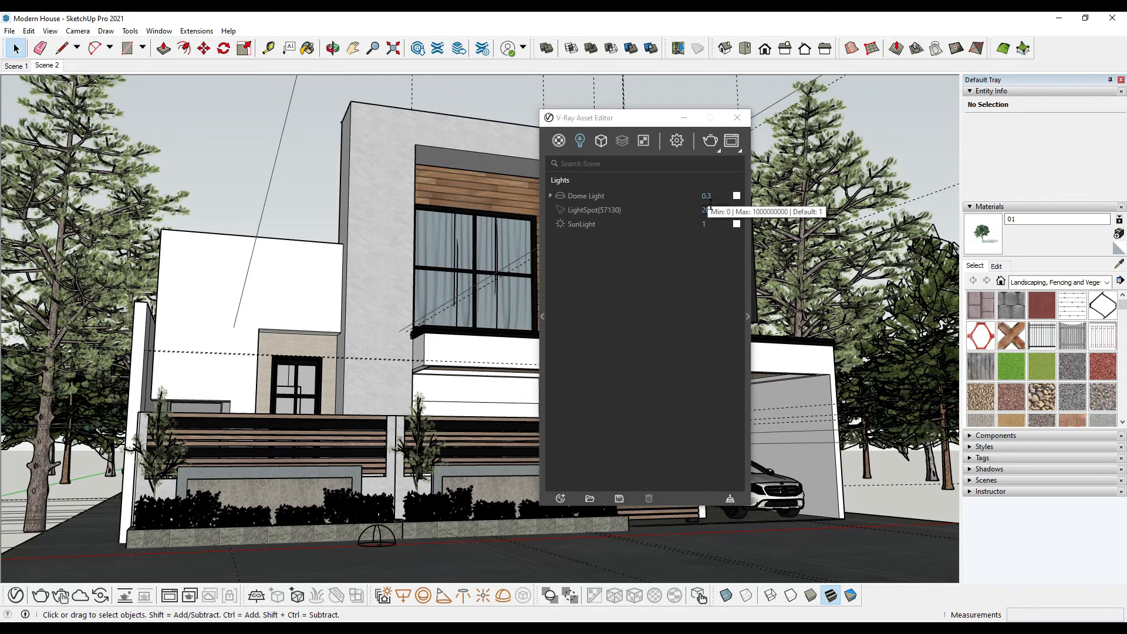
pyautogui.click(748, 317)
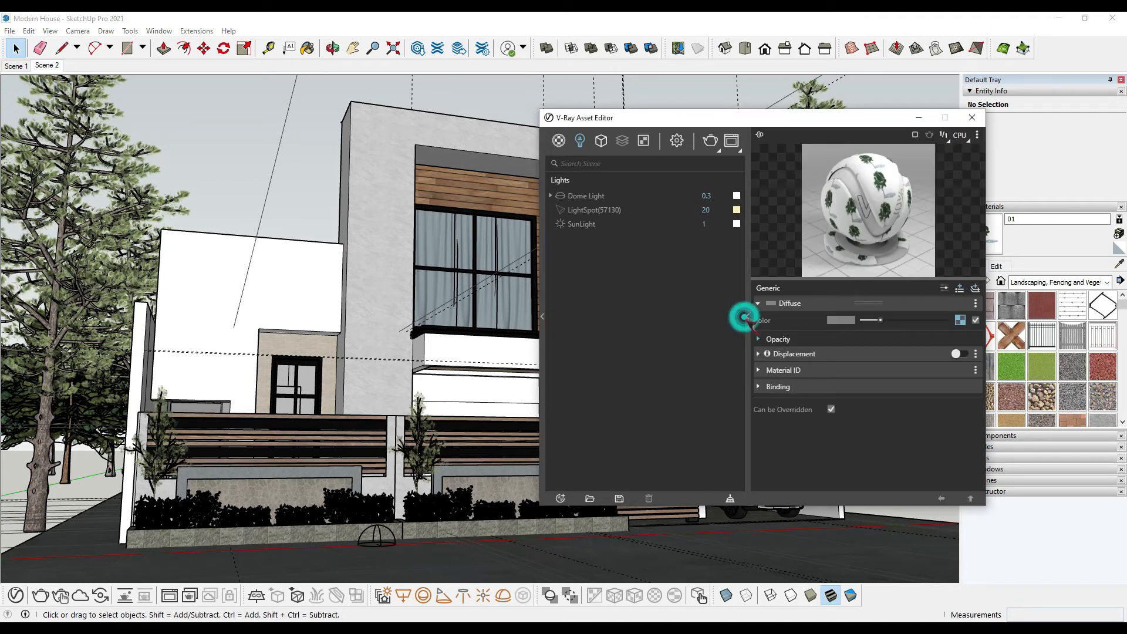
pyautogui.click(587, 196)
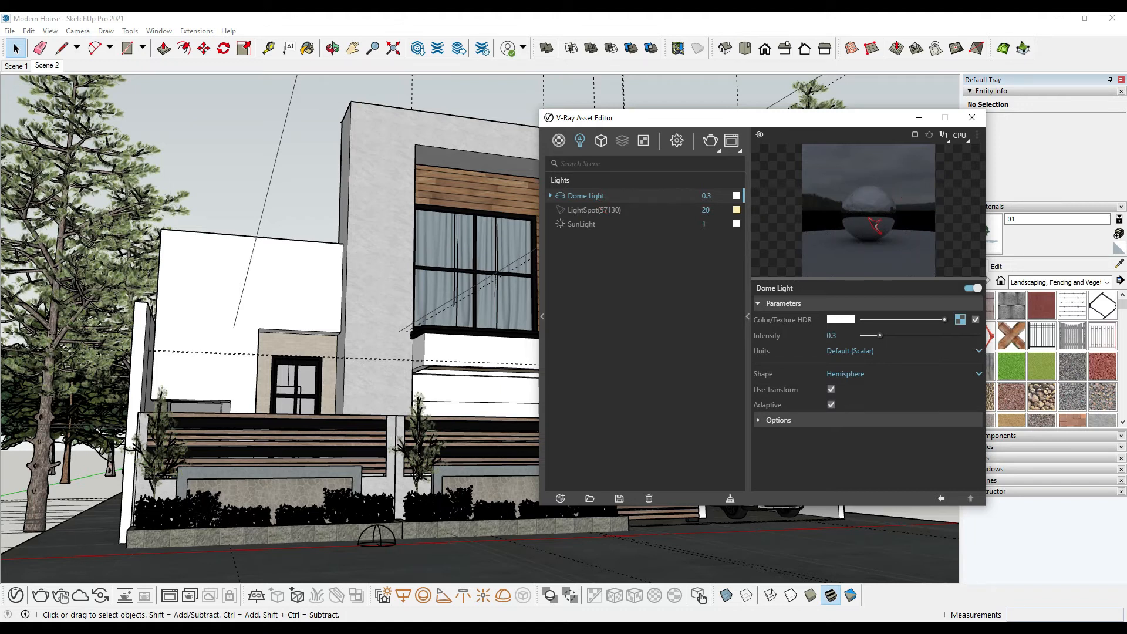
# Step: Review the SunLight's custom orientation, color, intensity, size and sky parameters
pyautogui.click(578, 228)
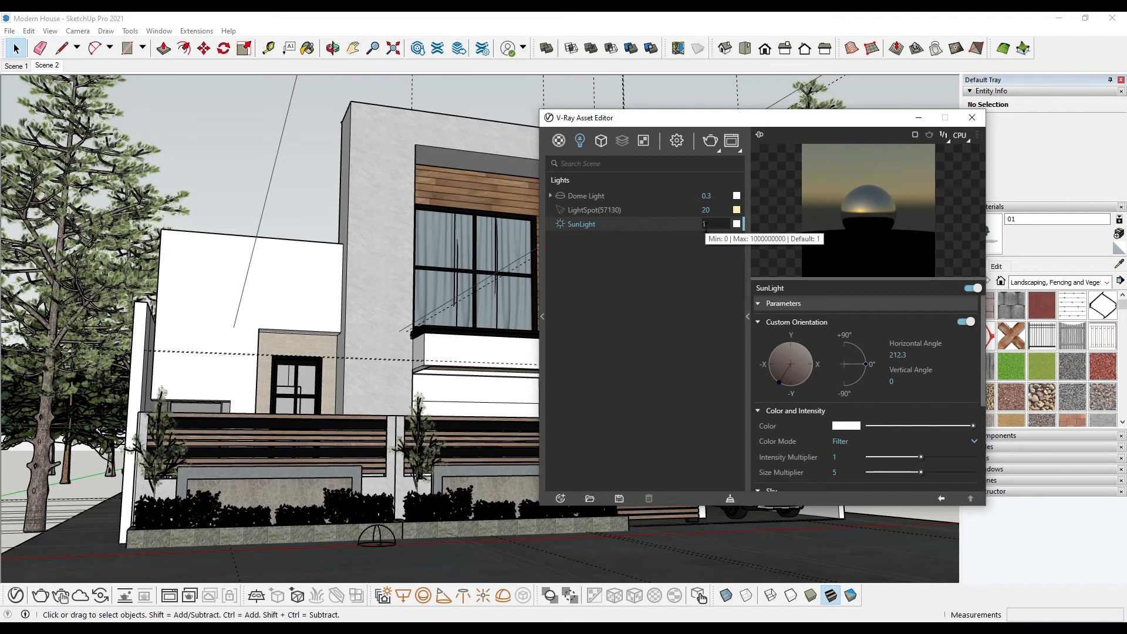
pyautogui.moveTo(872, 124); pyautogui.dragTo(713, 83)
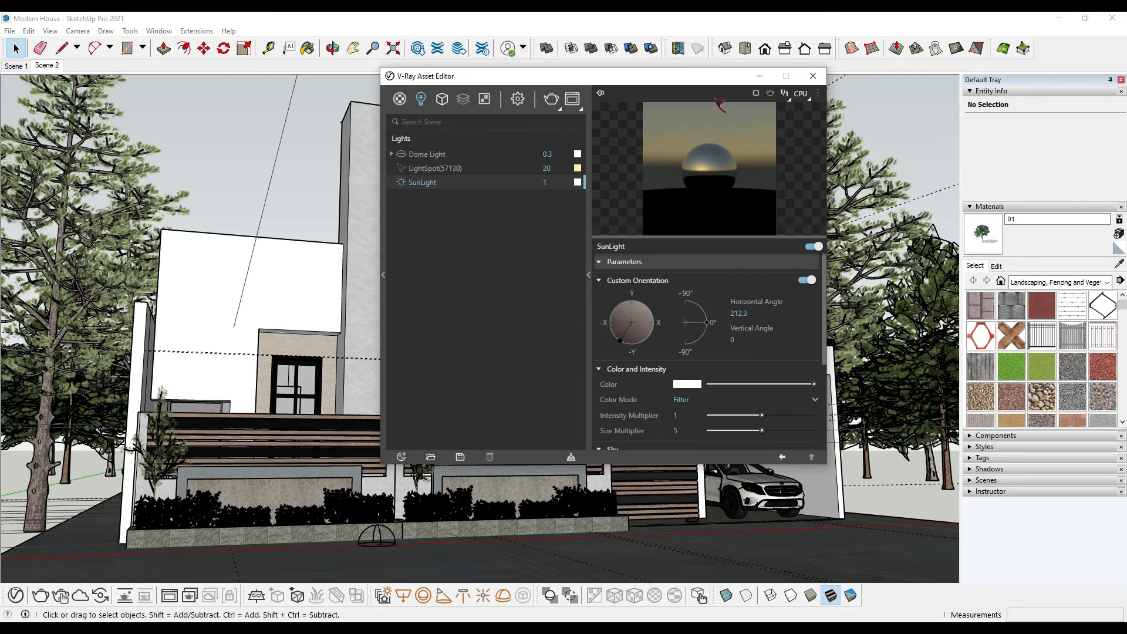
pyautogui.moveTo(822, 351); pyautogui.dragTo(842, 416)
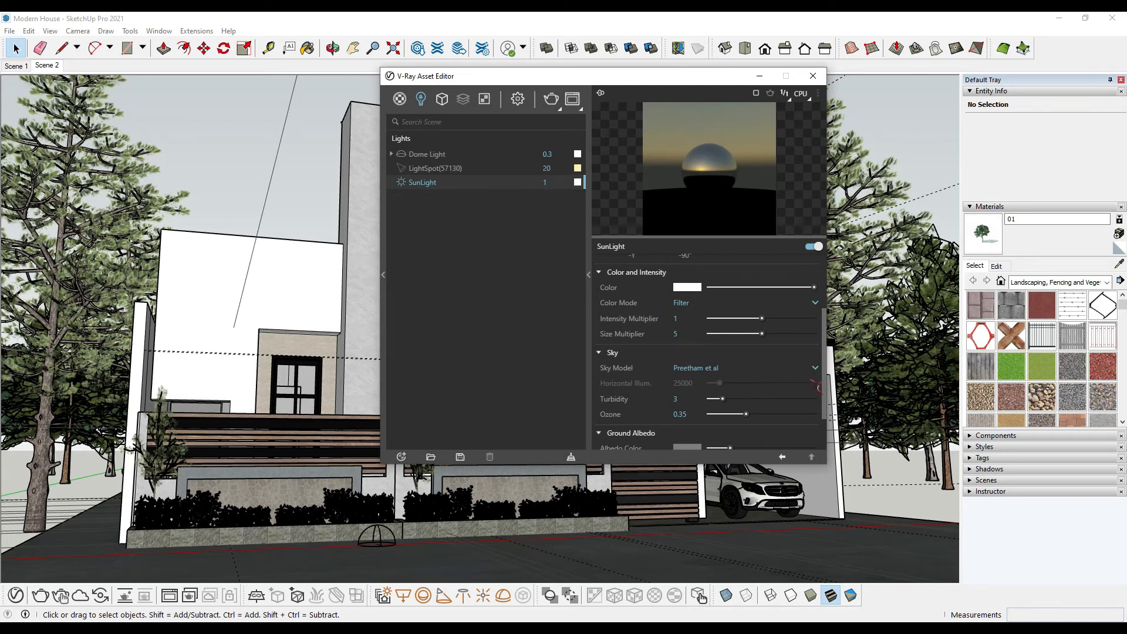
pyautogui.moveTo(828, 383); pyautogui.dragTo(824, 307)
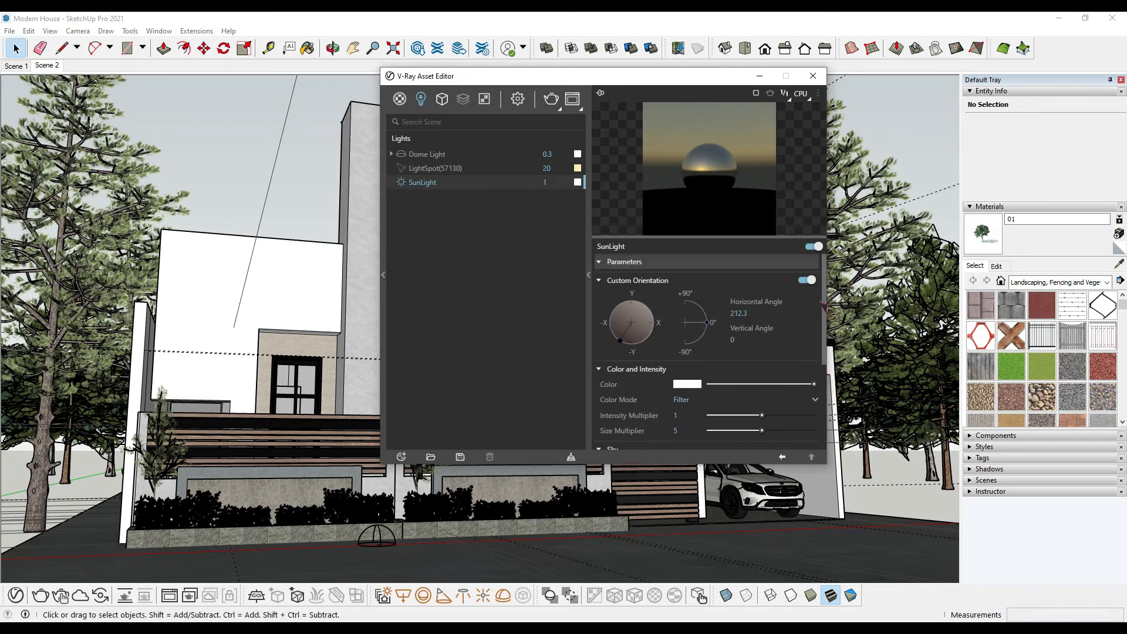
# Step: Collapse the Asset Editor's properties pane and move the editor clear of the house's main facade
pyautogui.click(590, 275)
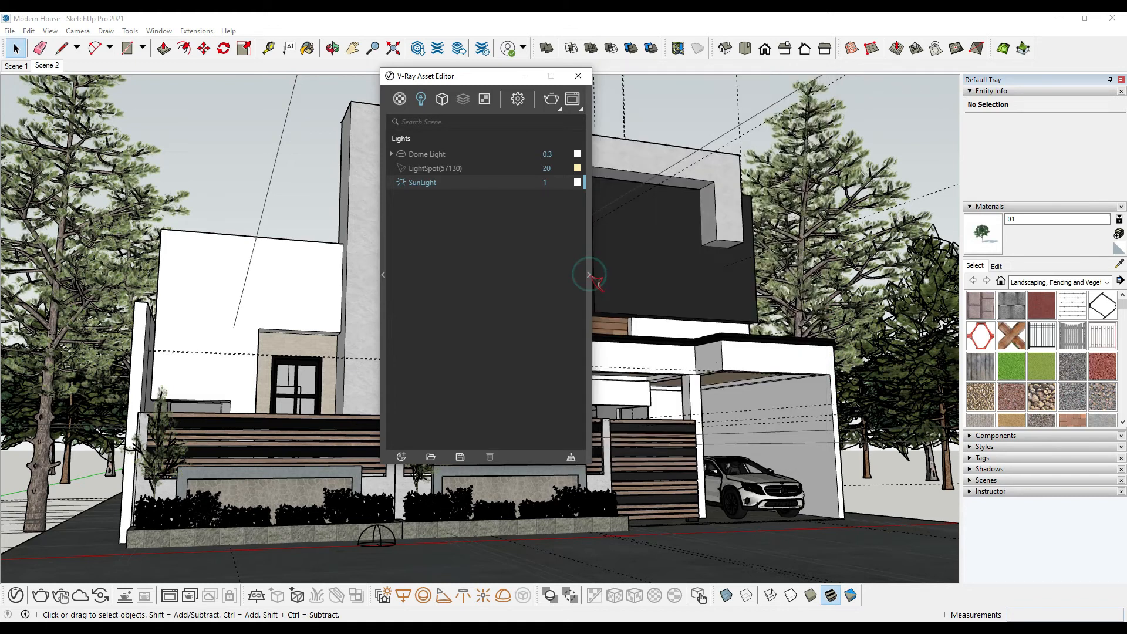
pyautogui.moveTo(504, 77); pyautogui.dragTo(640, 77)
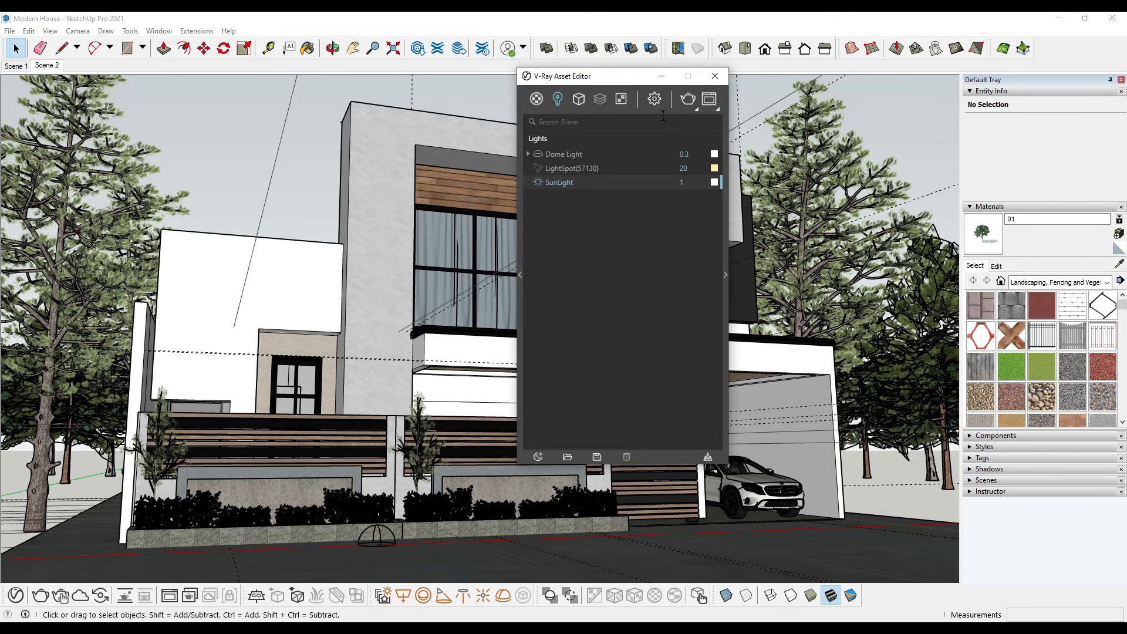
pyautogui.moveTo(646, 82); pyautogui.dragTo(874, 117)
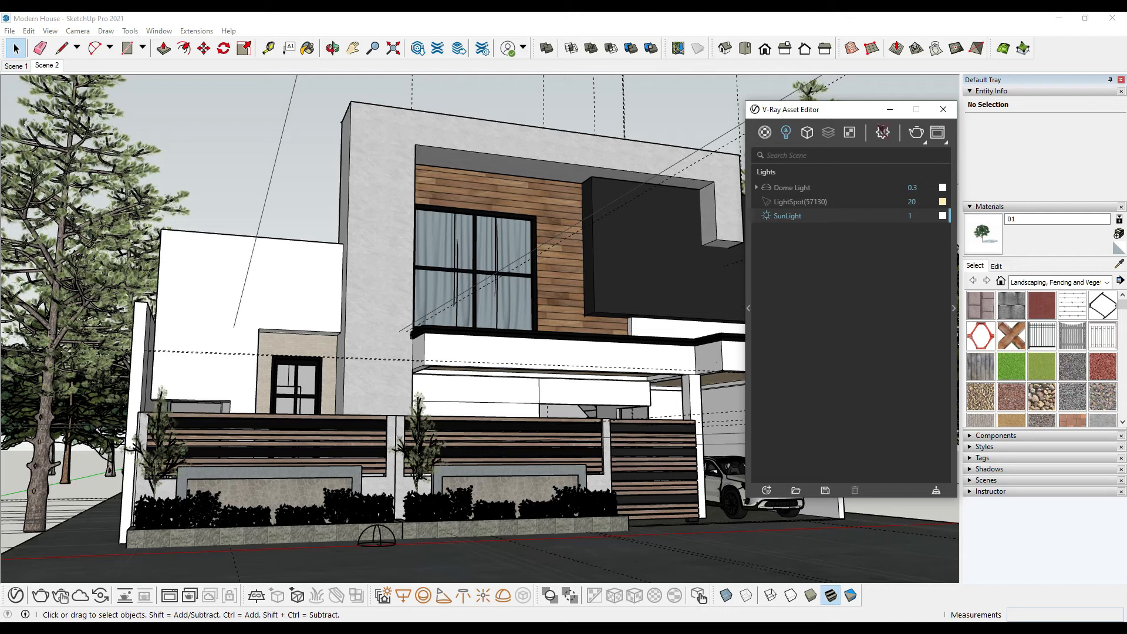
pyautogui.moveTo(857, 111); pyautogui.dragTo(843, 112)
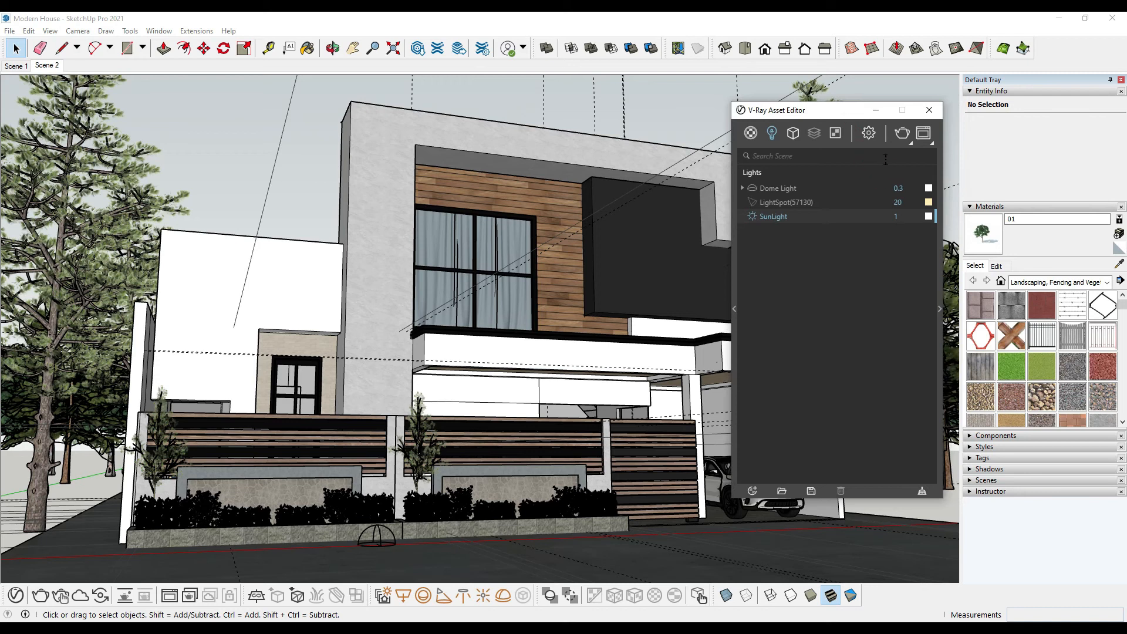
# Step: Start the V-Ray render of the scene and show the Frame Buffer maximized with the image at 50% zoom
pyautogui.click(903, 135)
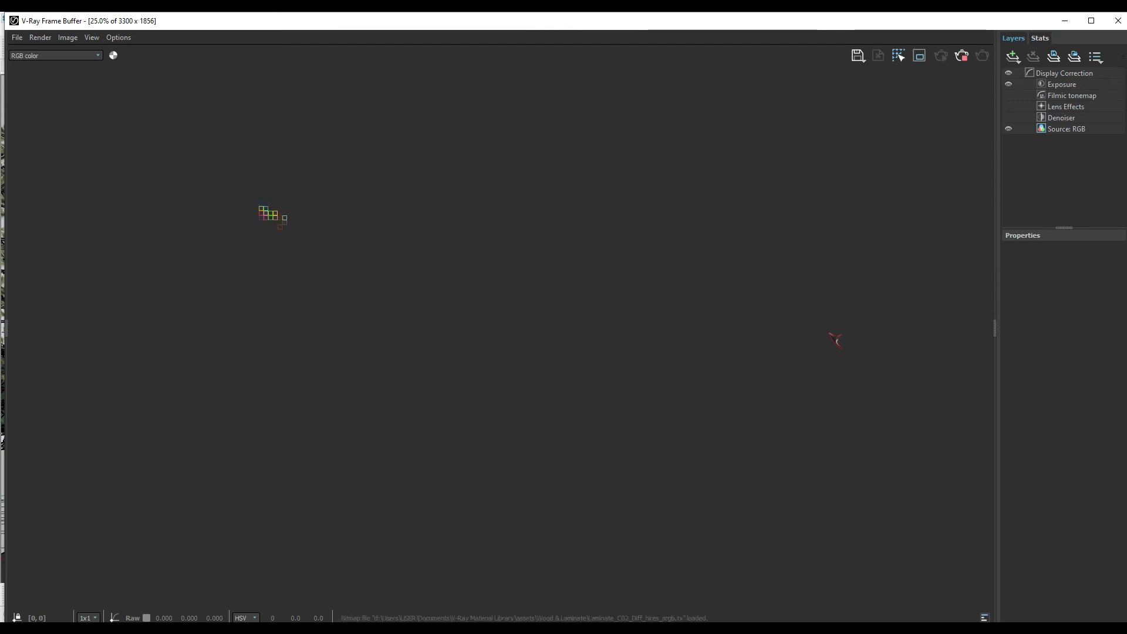
pyautogui.scroll(1, 390, 329)
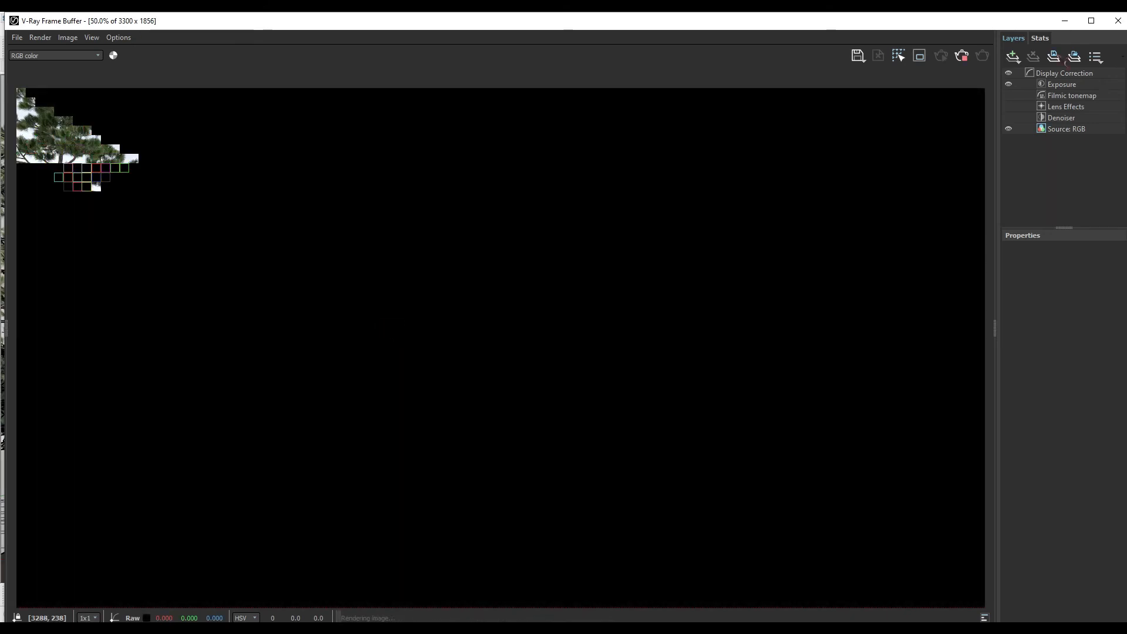
pyautogui.click(1092, 20)
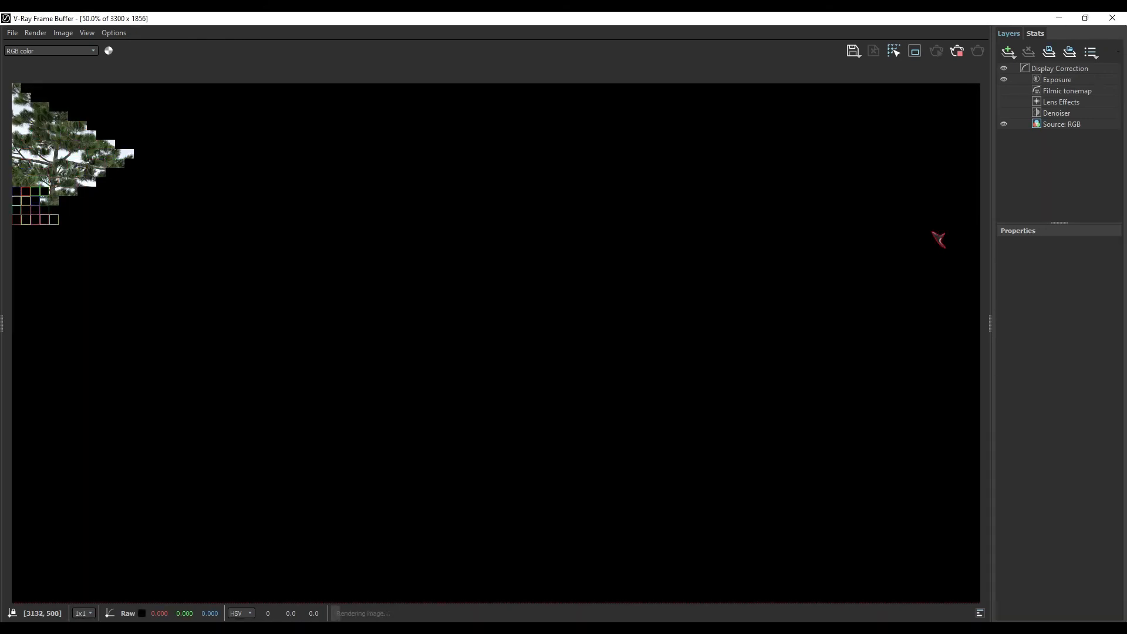